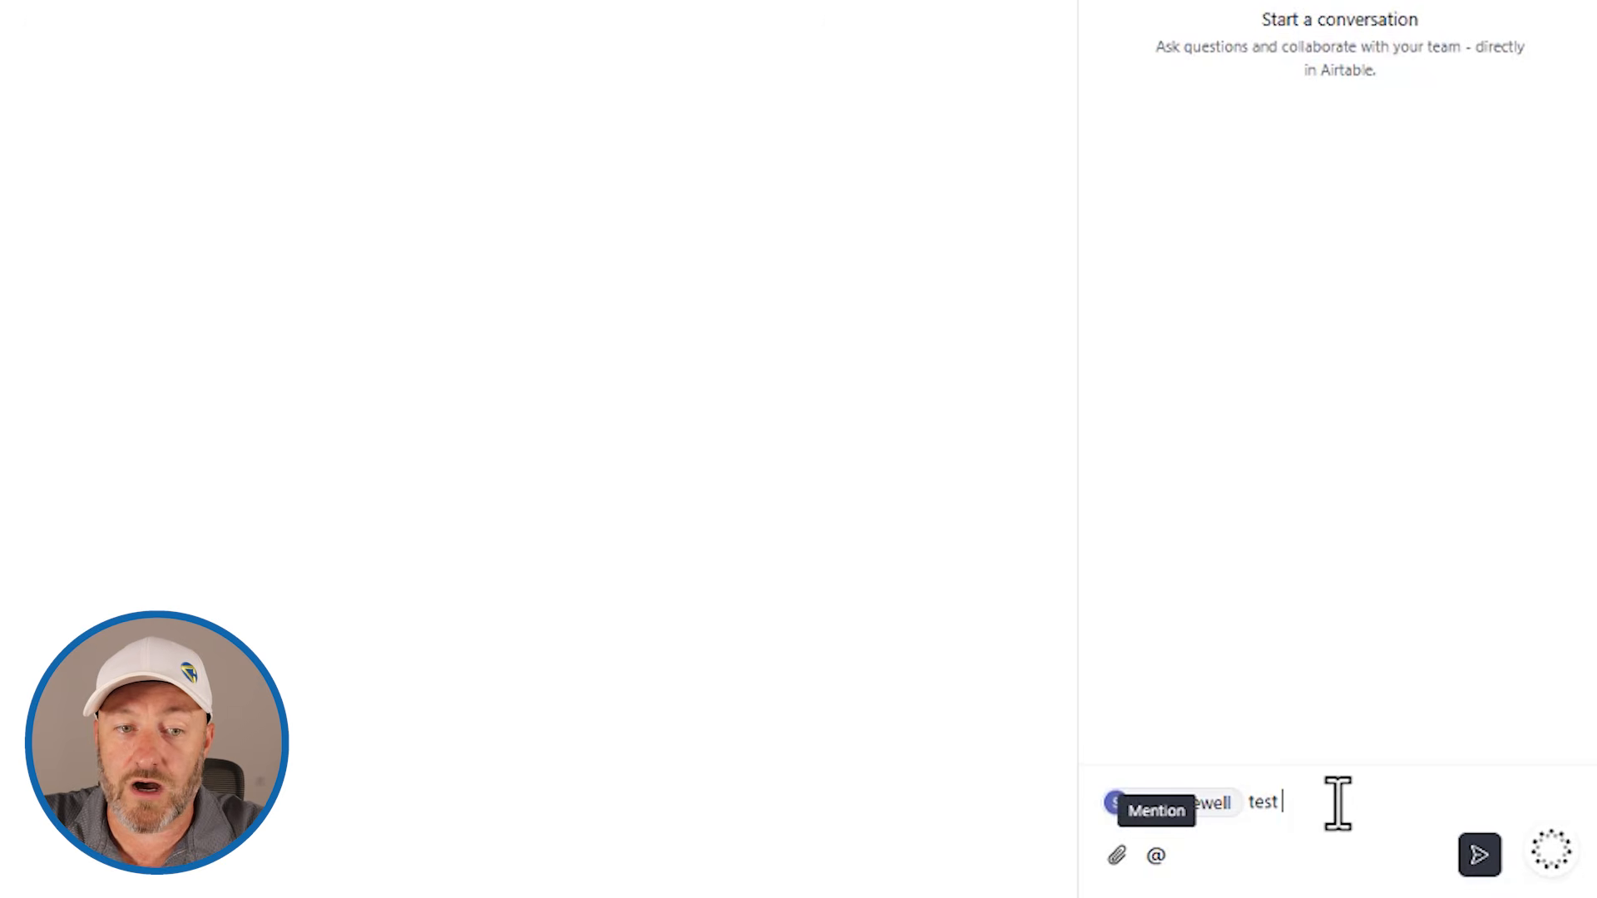
Step: Complete the comment text after the mention as "test comment here" and post it on the Product Launch Video record
text(ent here)
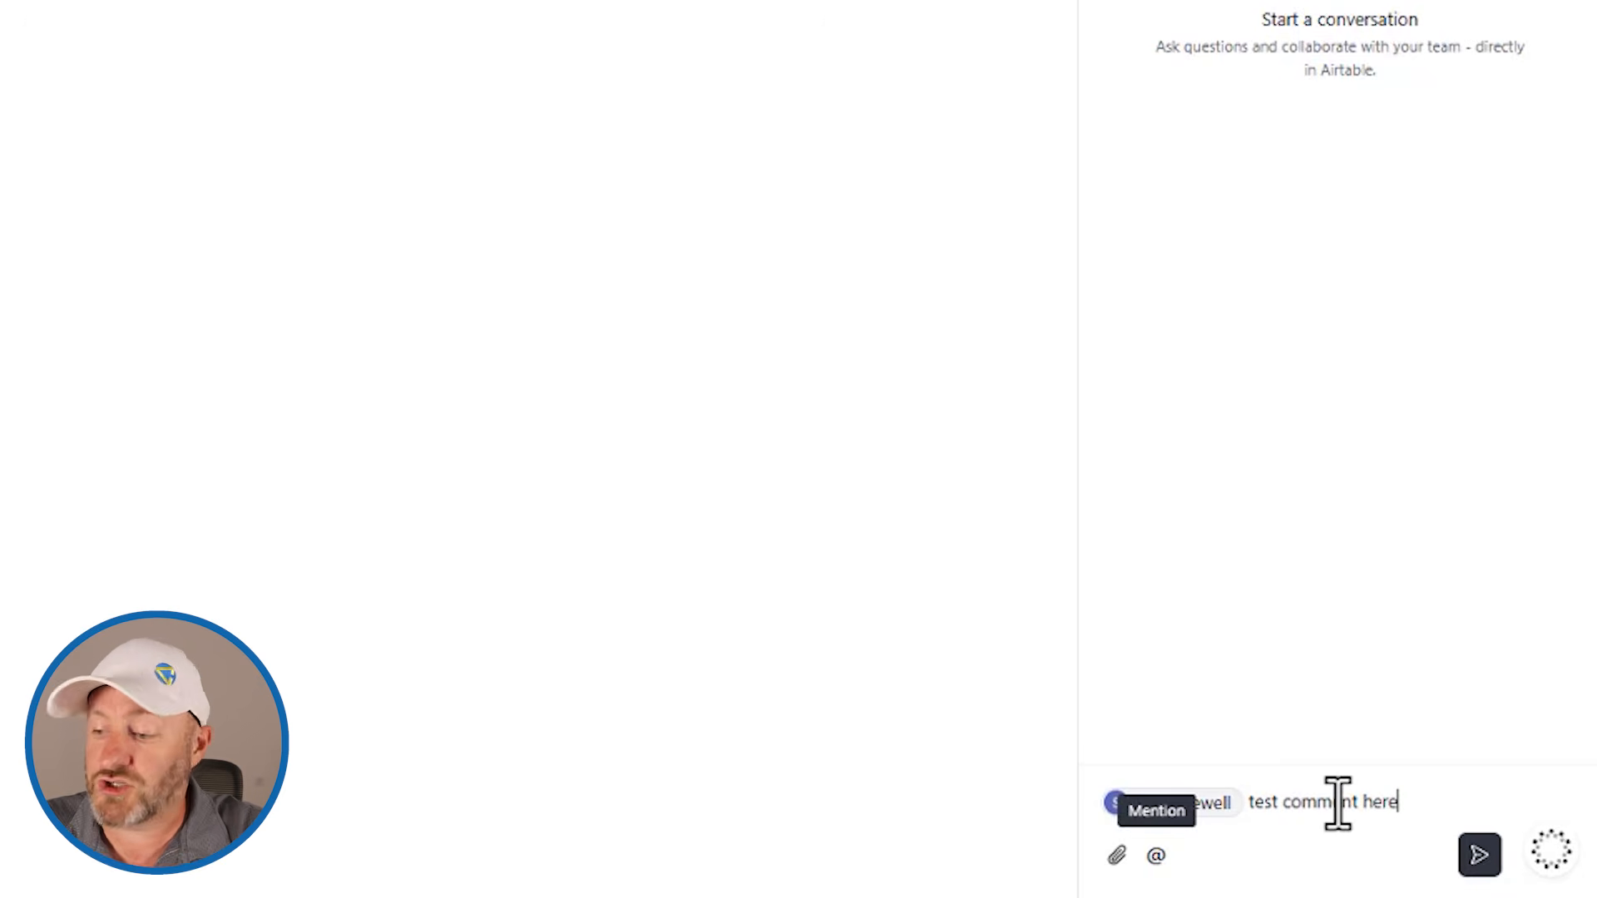
key(Return)
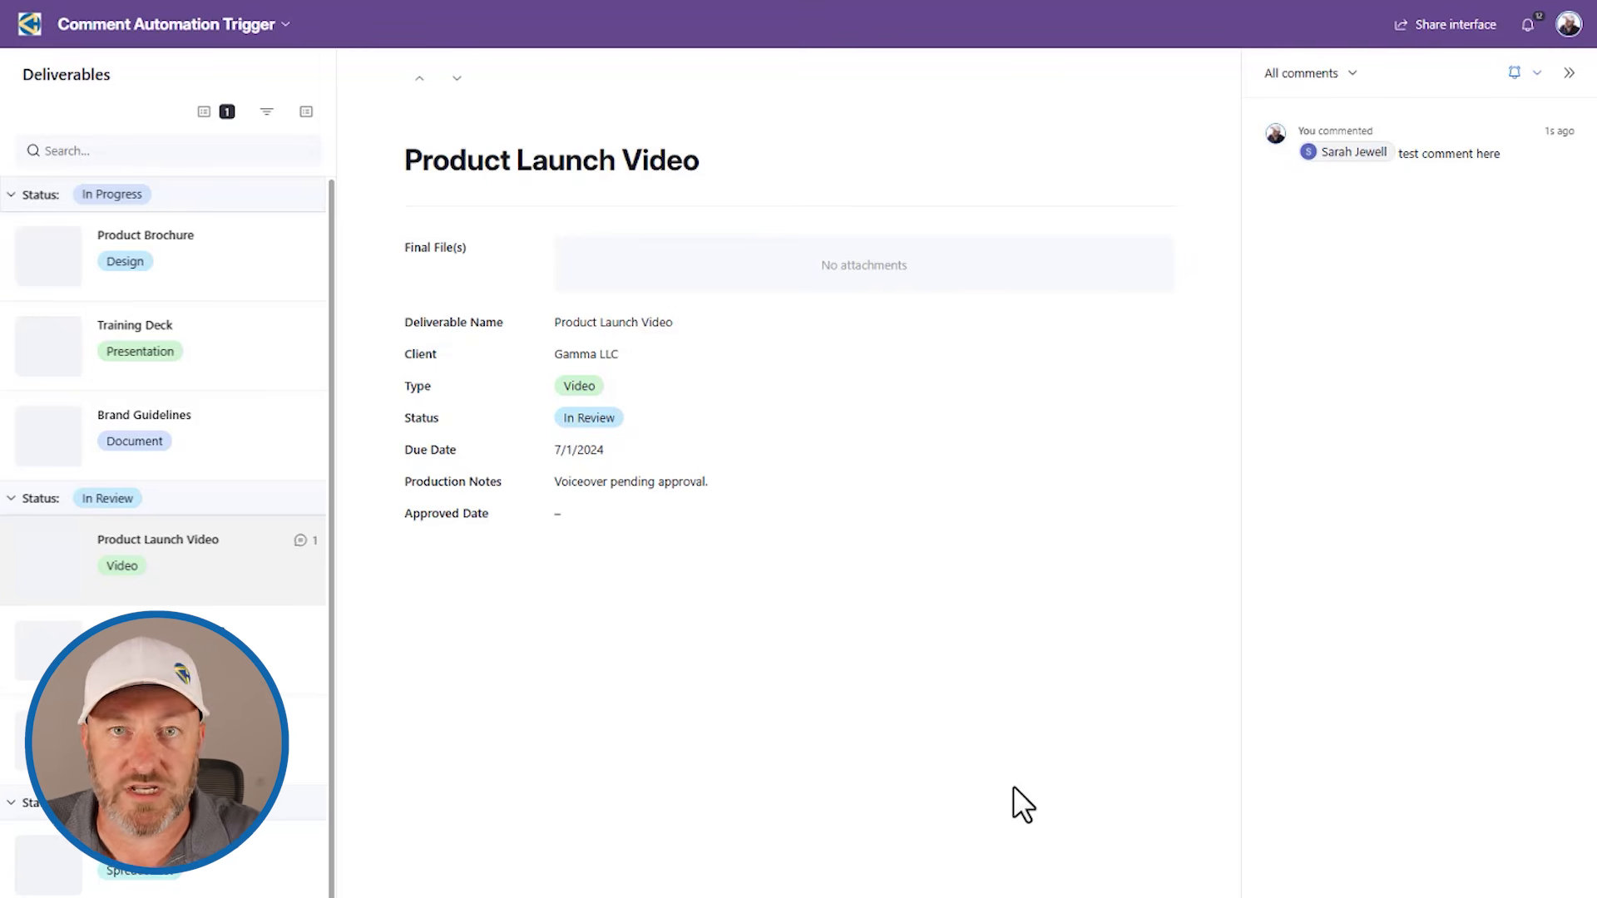
Step: Go to the base's data and add a blank table from scratch named Comment Log
click(63, 27)
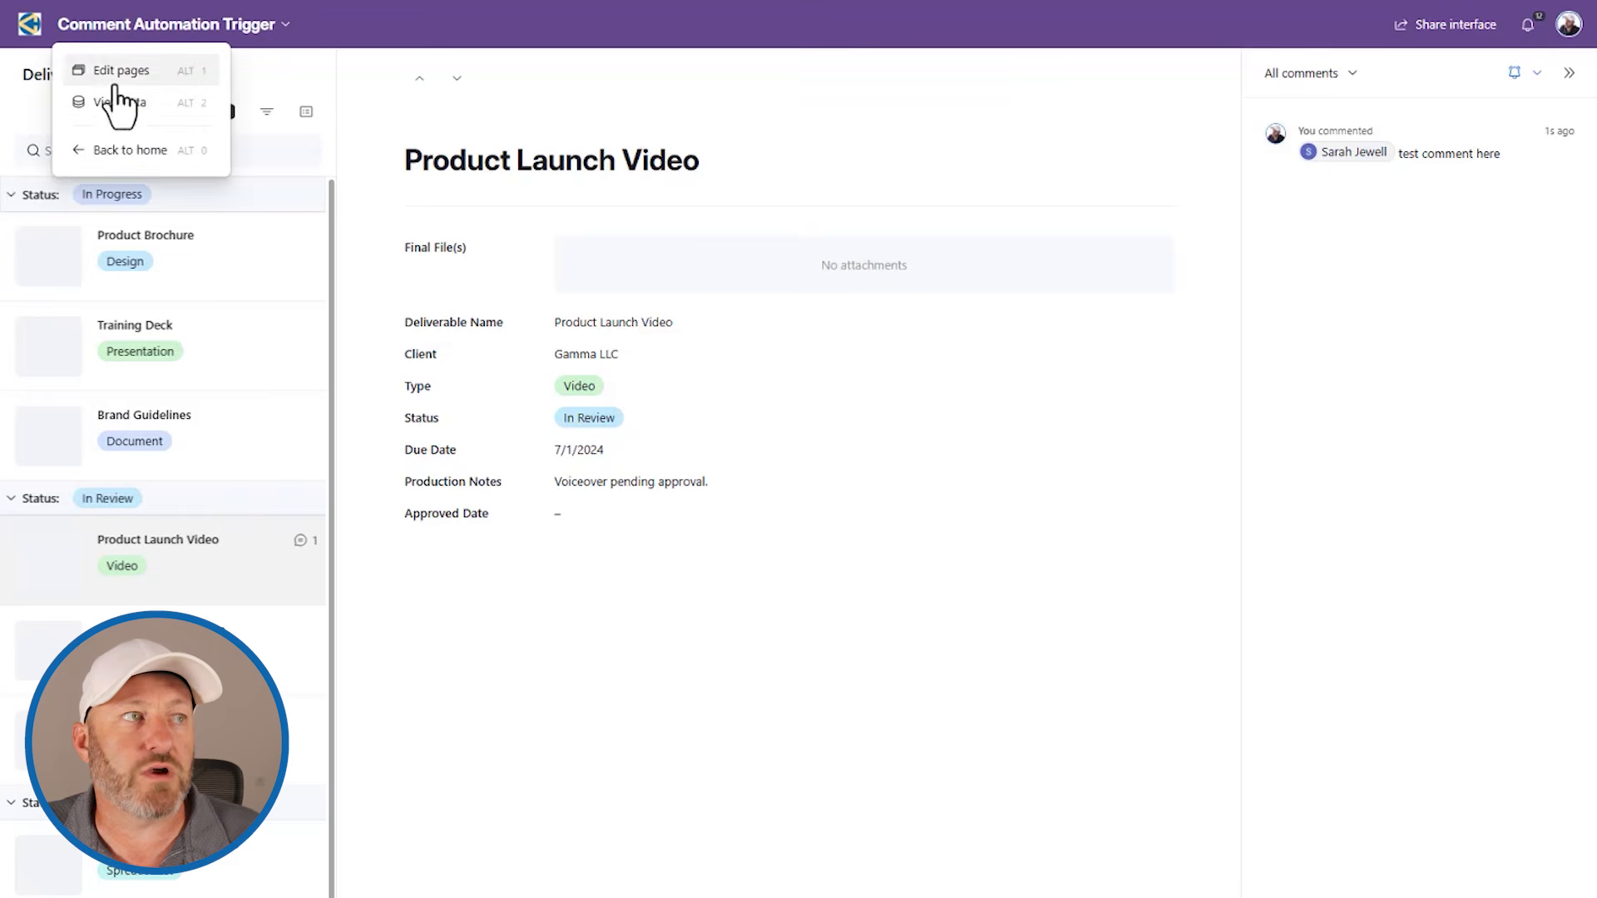
click(107, 107)
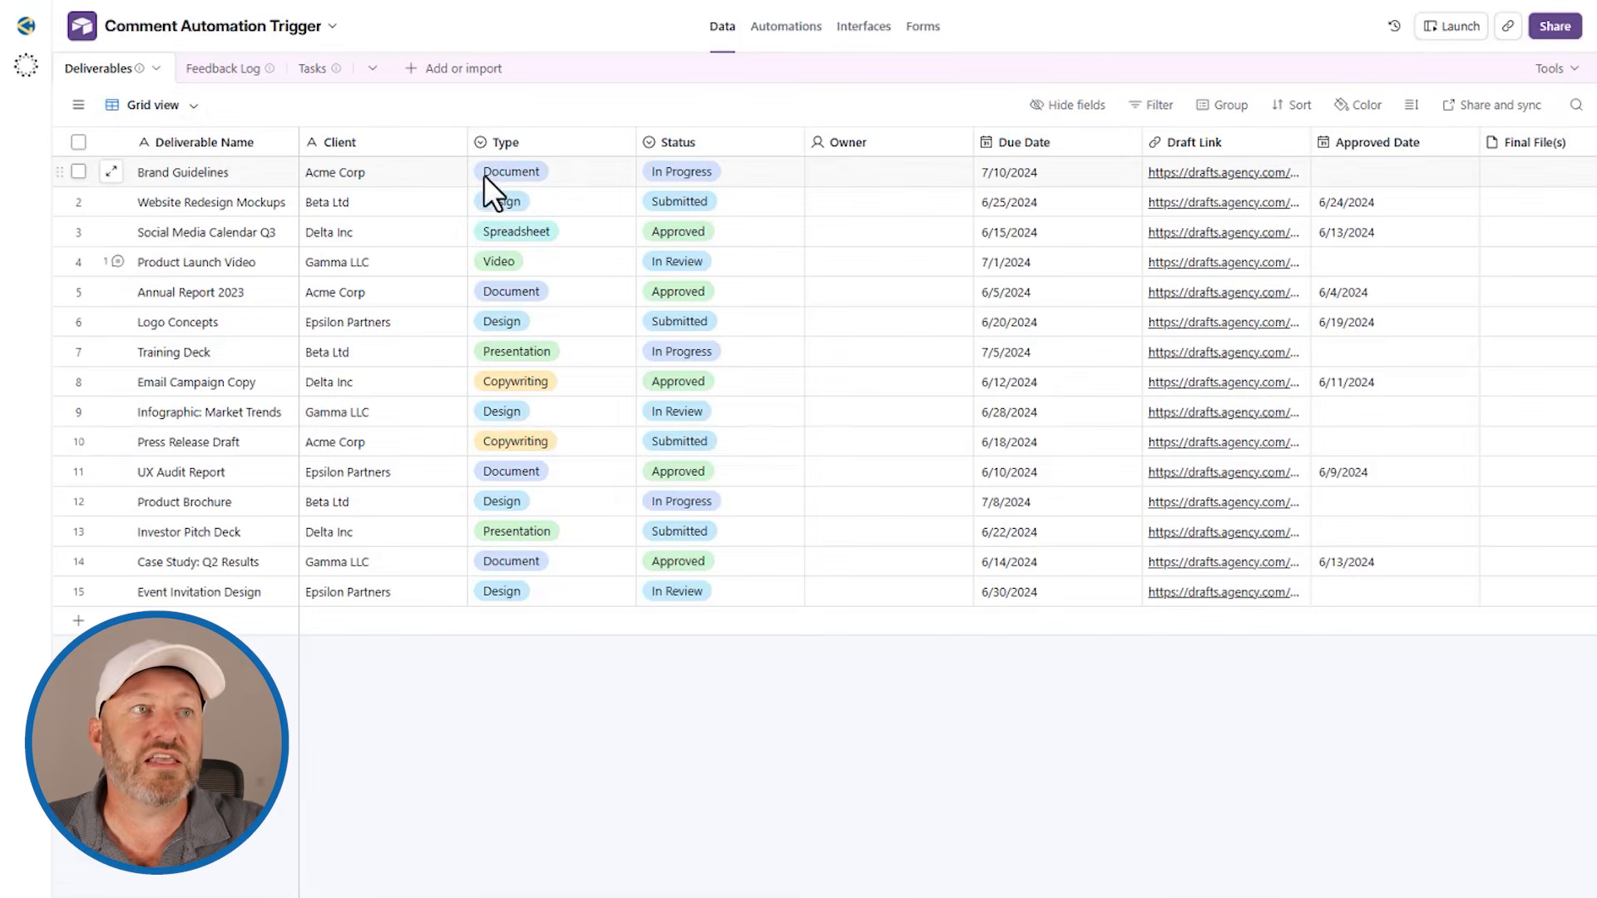
click(441, 71)
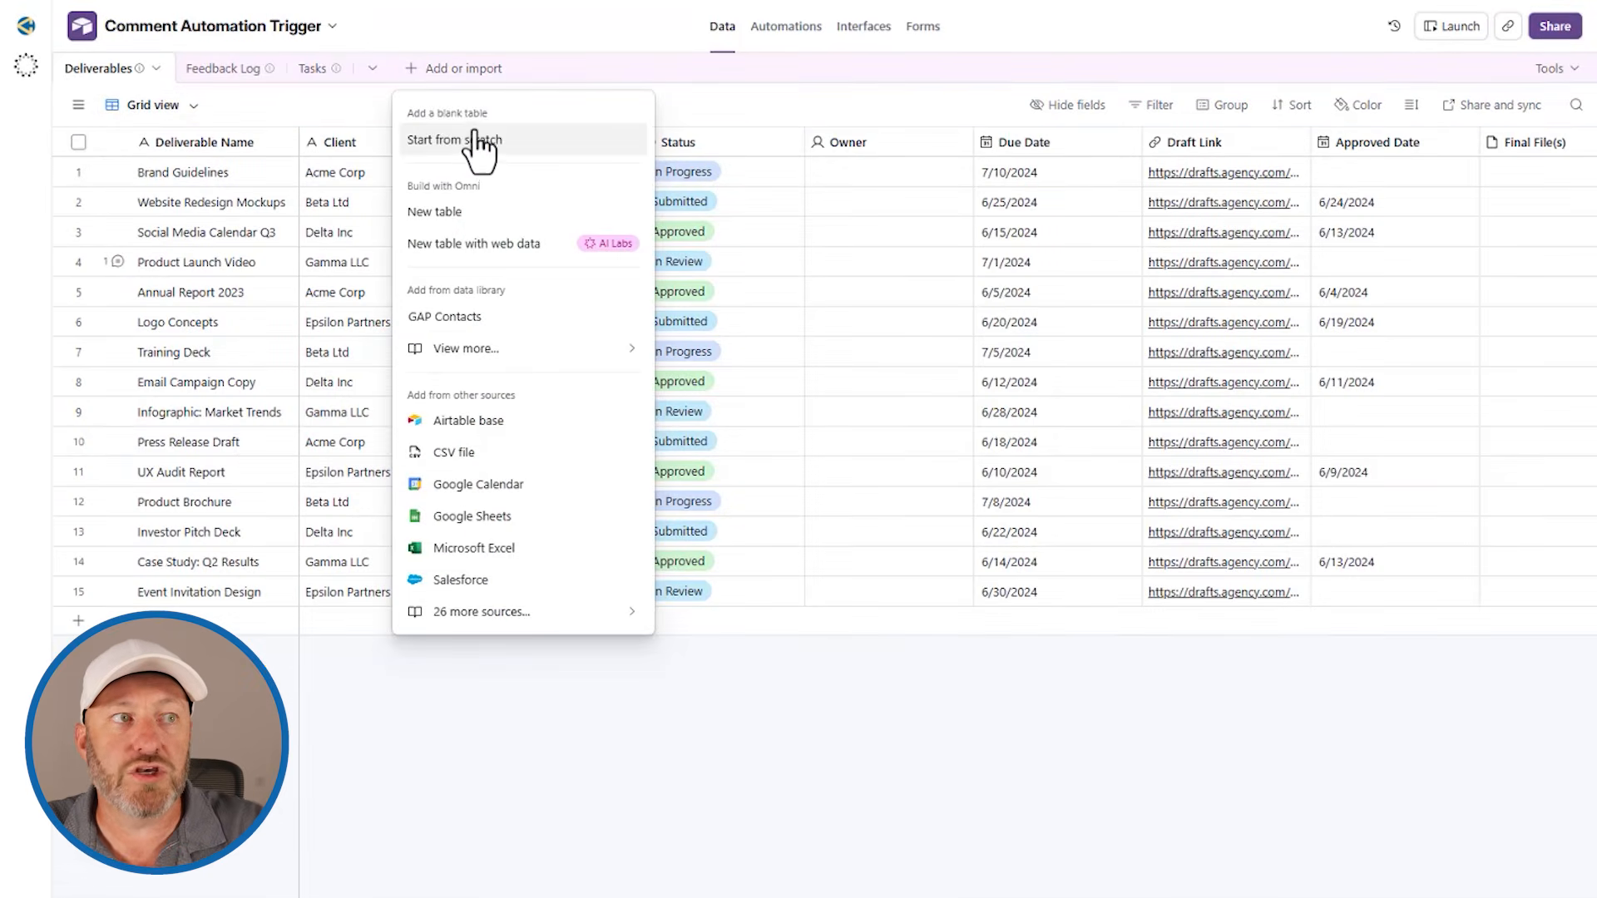
click(474, 134)
text(Co)
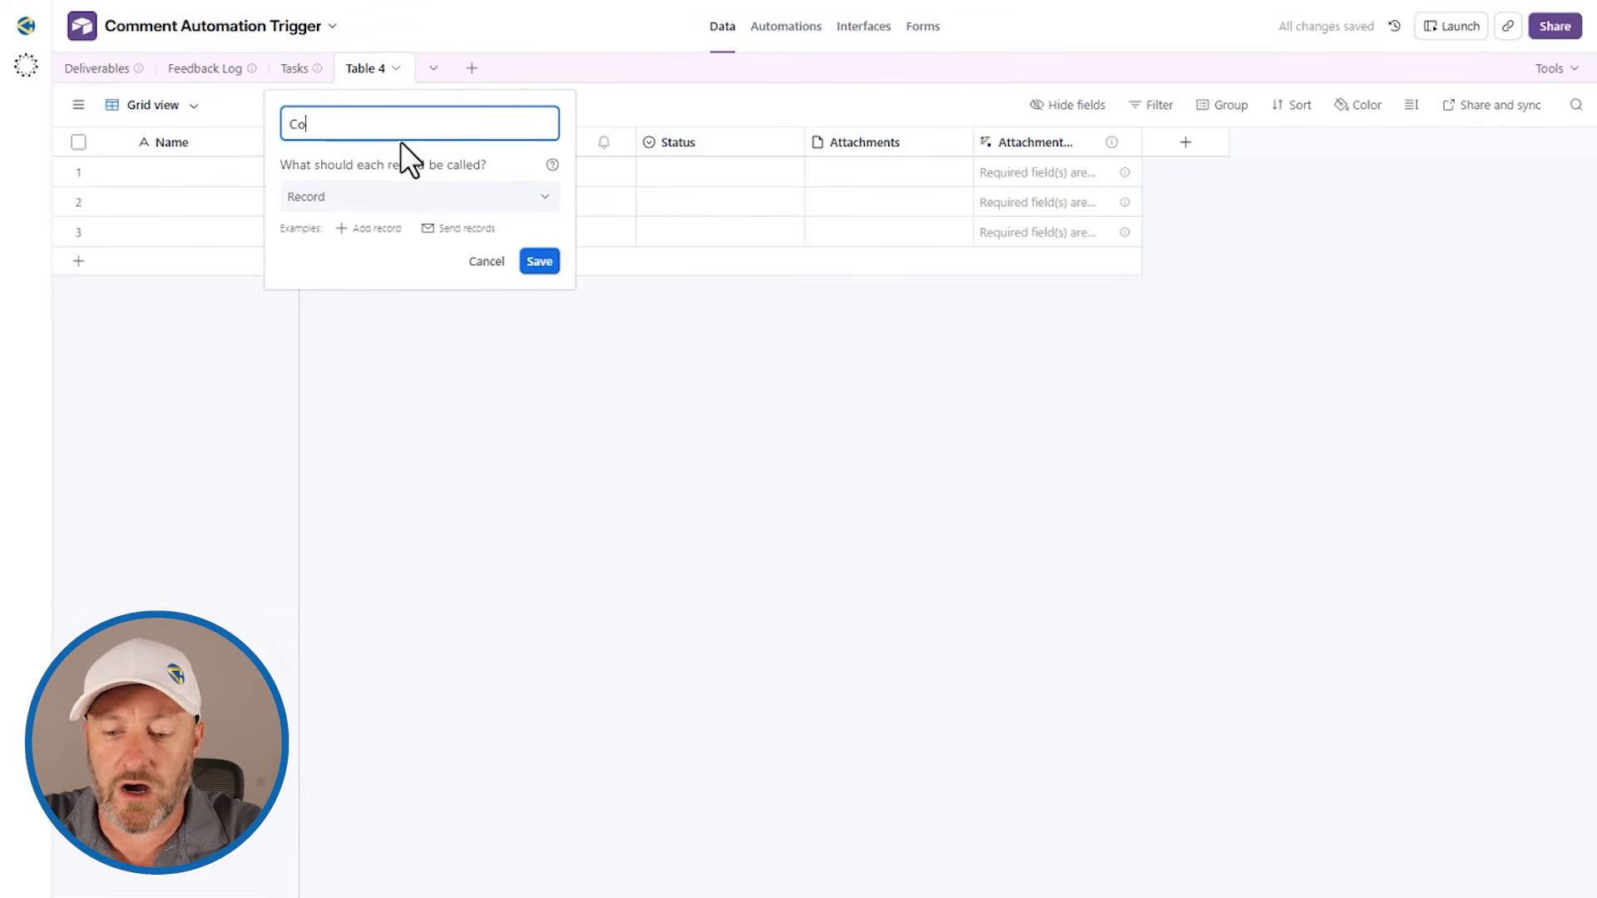
text(mment Log)
key(Return)
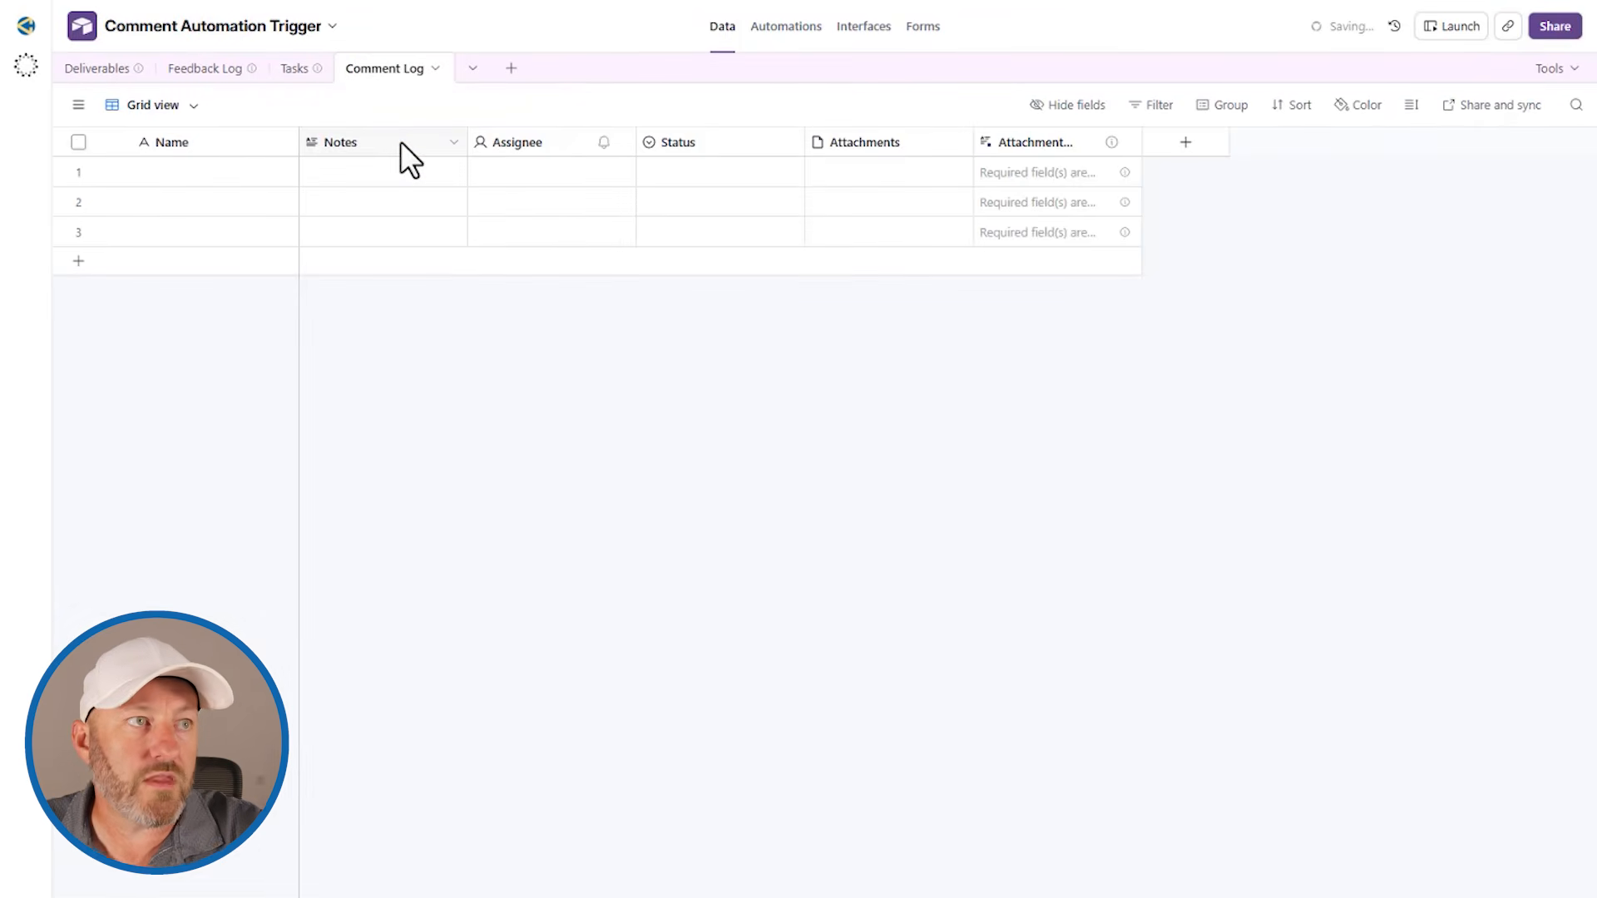
Step: Delete the five default fields after Name, from Notes through the attachment summary, in the Comment Log table
click(401, 141)
shift+click(1040, 142)
right_click(1041, 144)
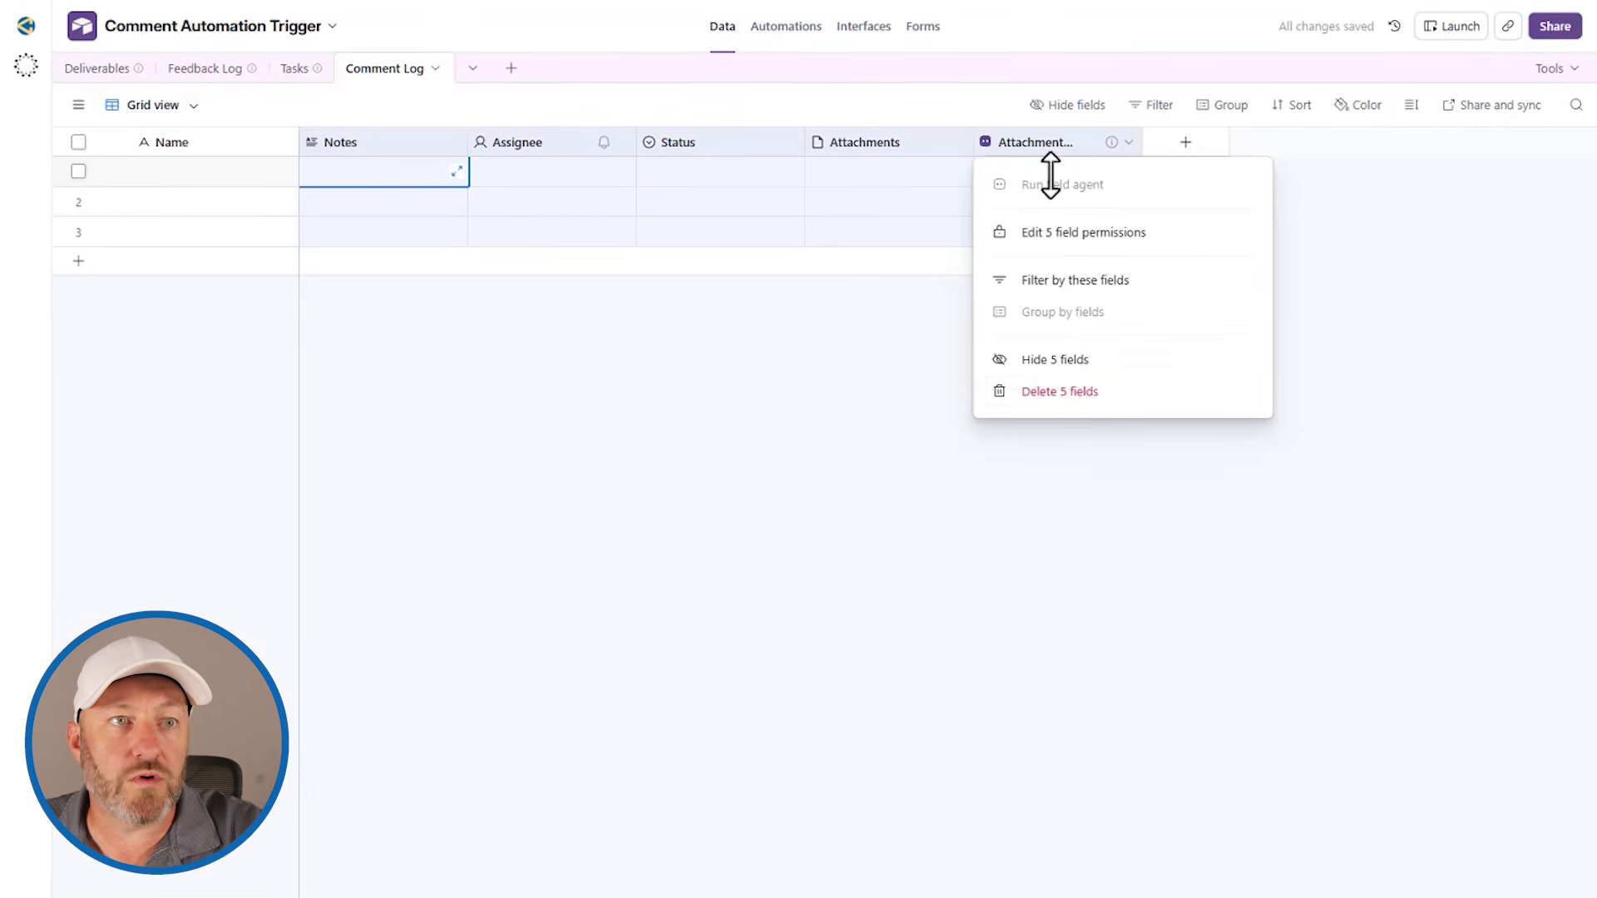
click(1068, 391)
Step: Add a User field with its default name to the Comment Log table
click(342, 143)
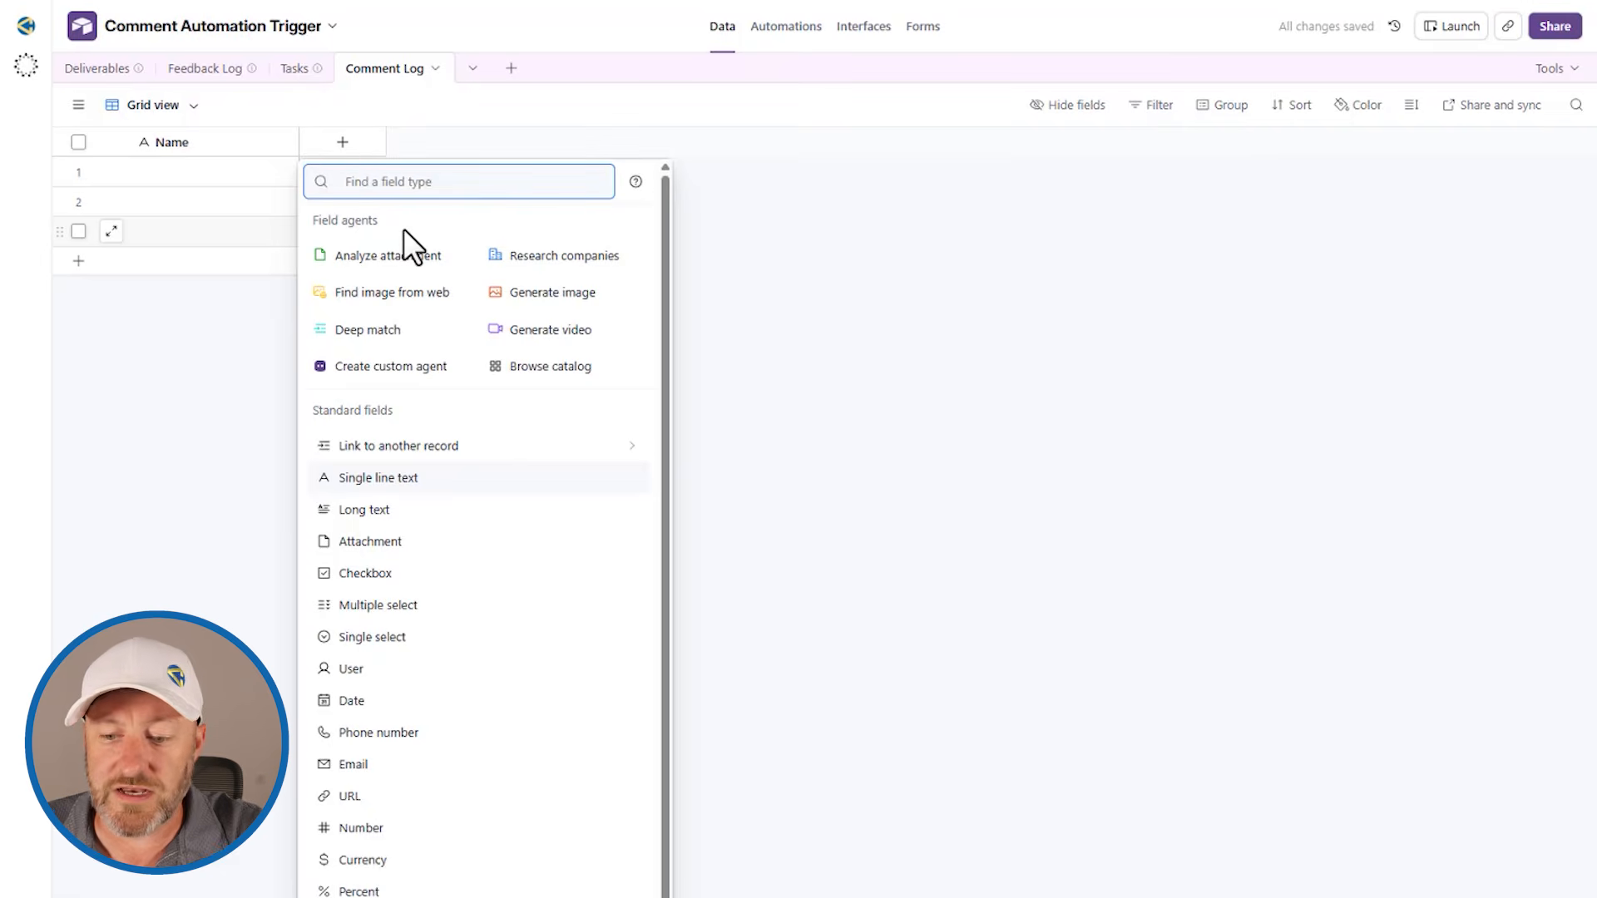
text(us)
click(381, 336)
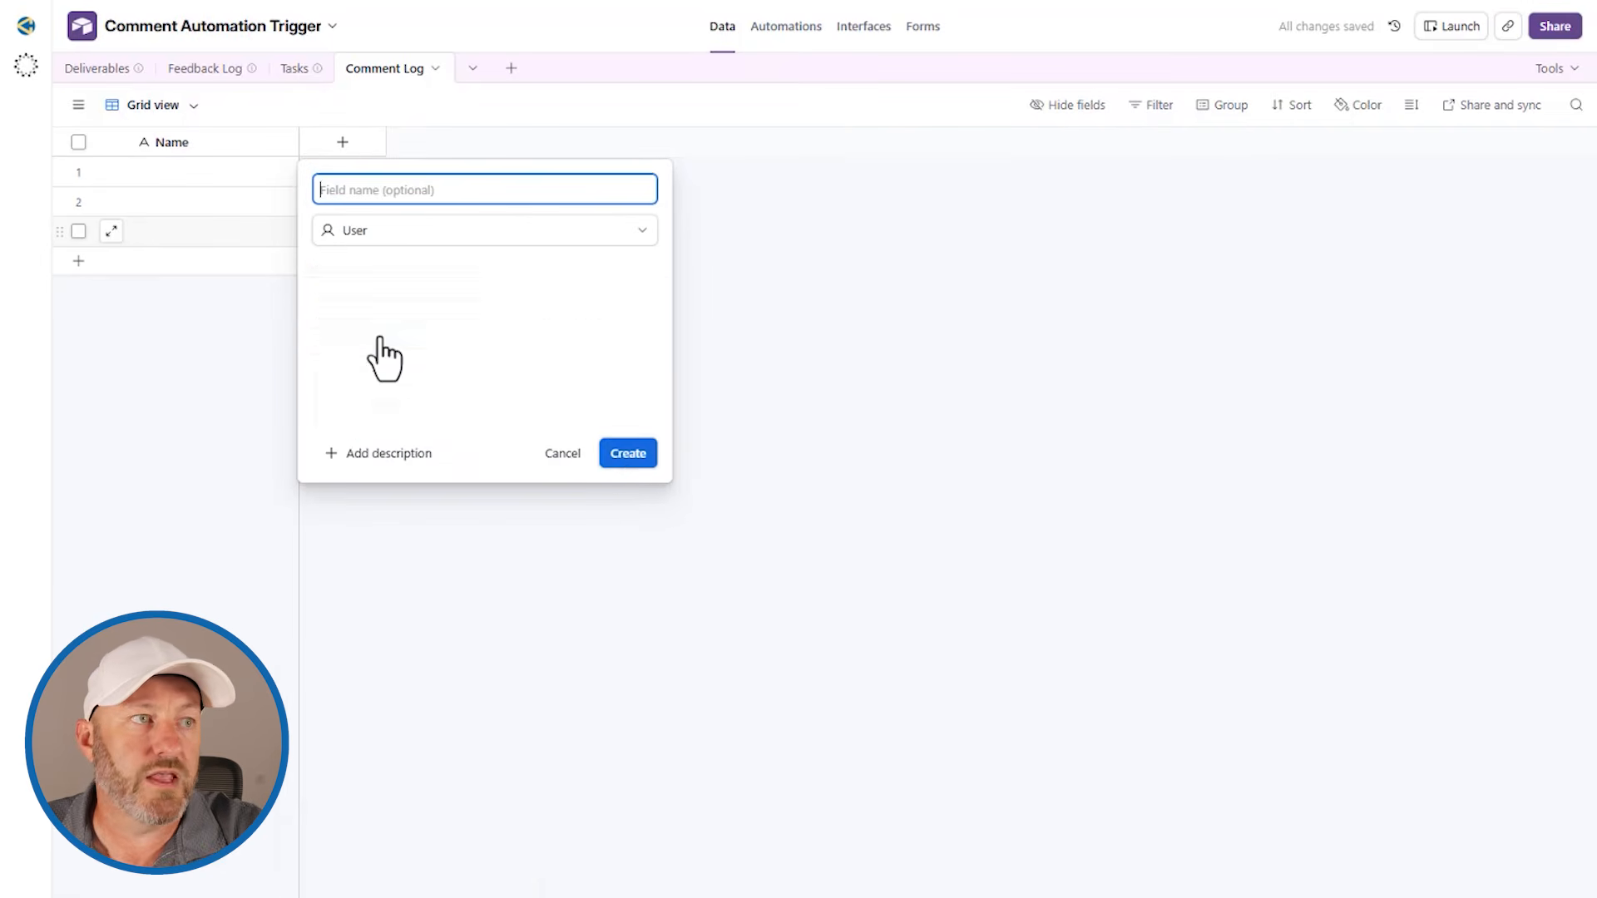
click(625, 456)
Step: Add a Long text field named Comment to the Comment Log table
click(524, 148)
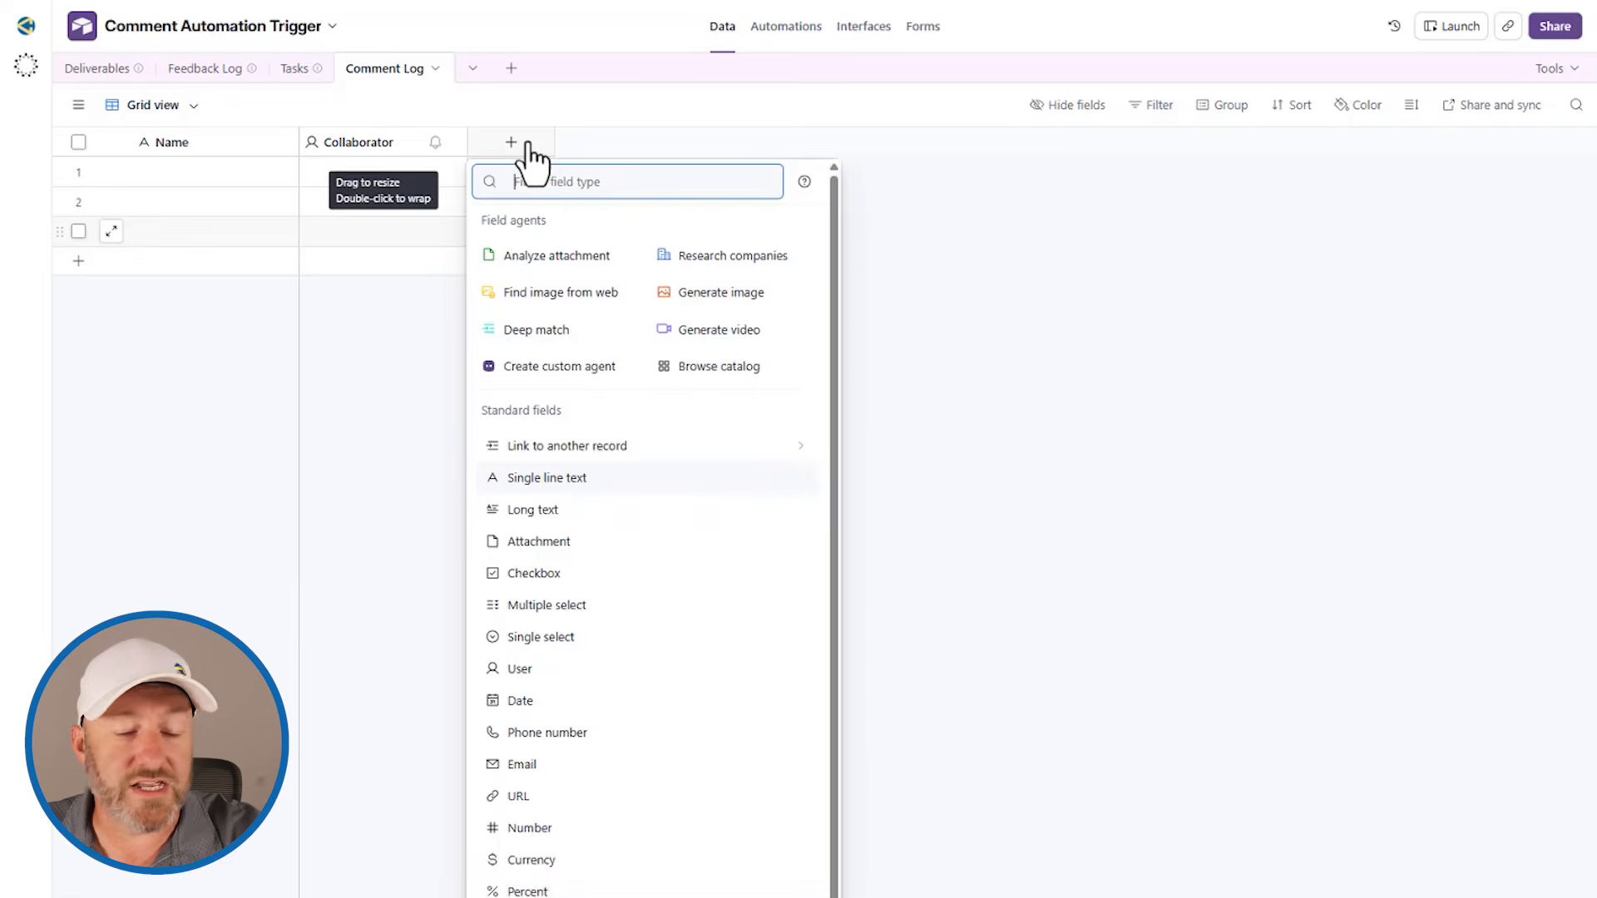
text(lon)
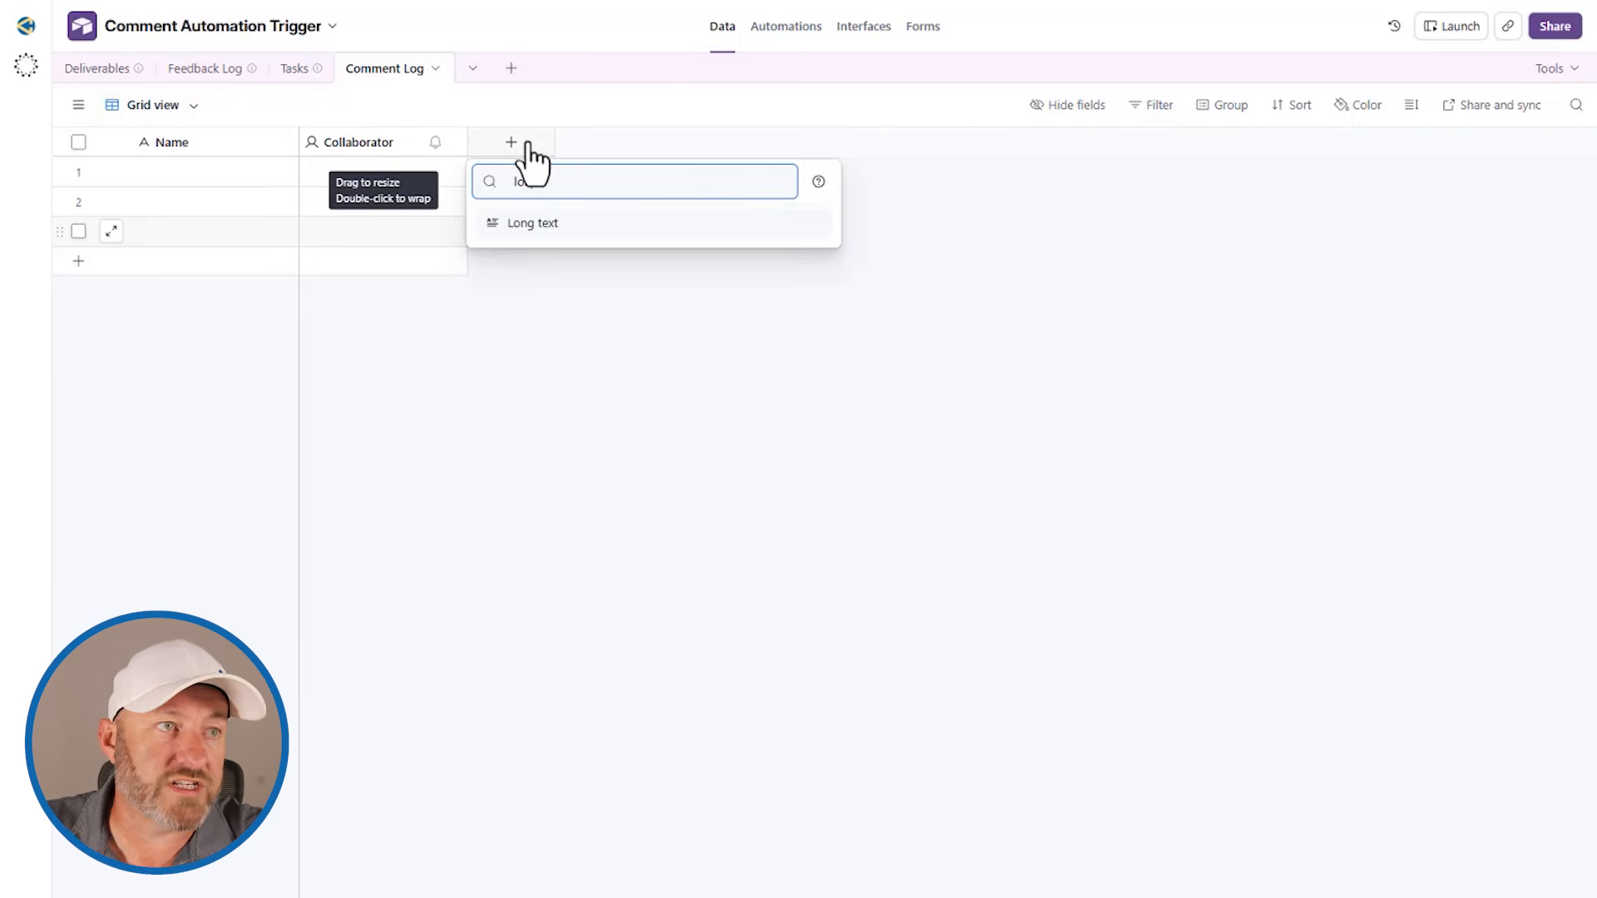
click(544, 225)
click(799, 366)
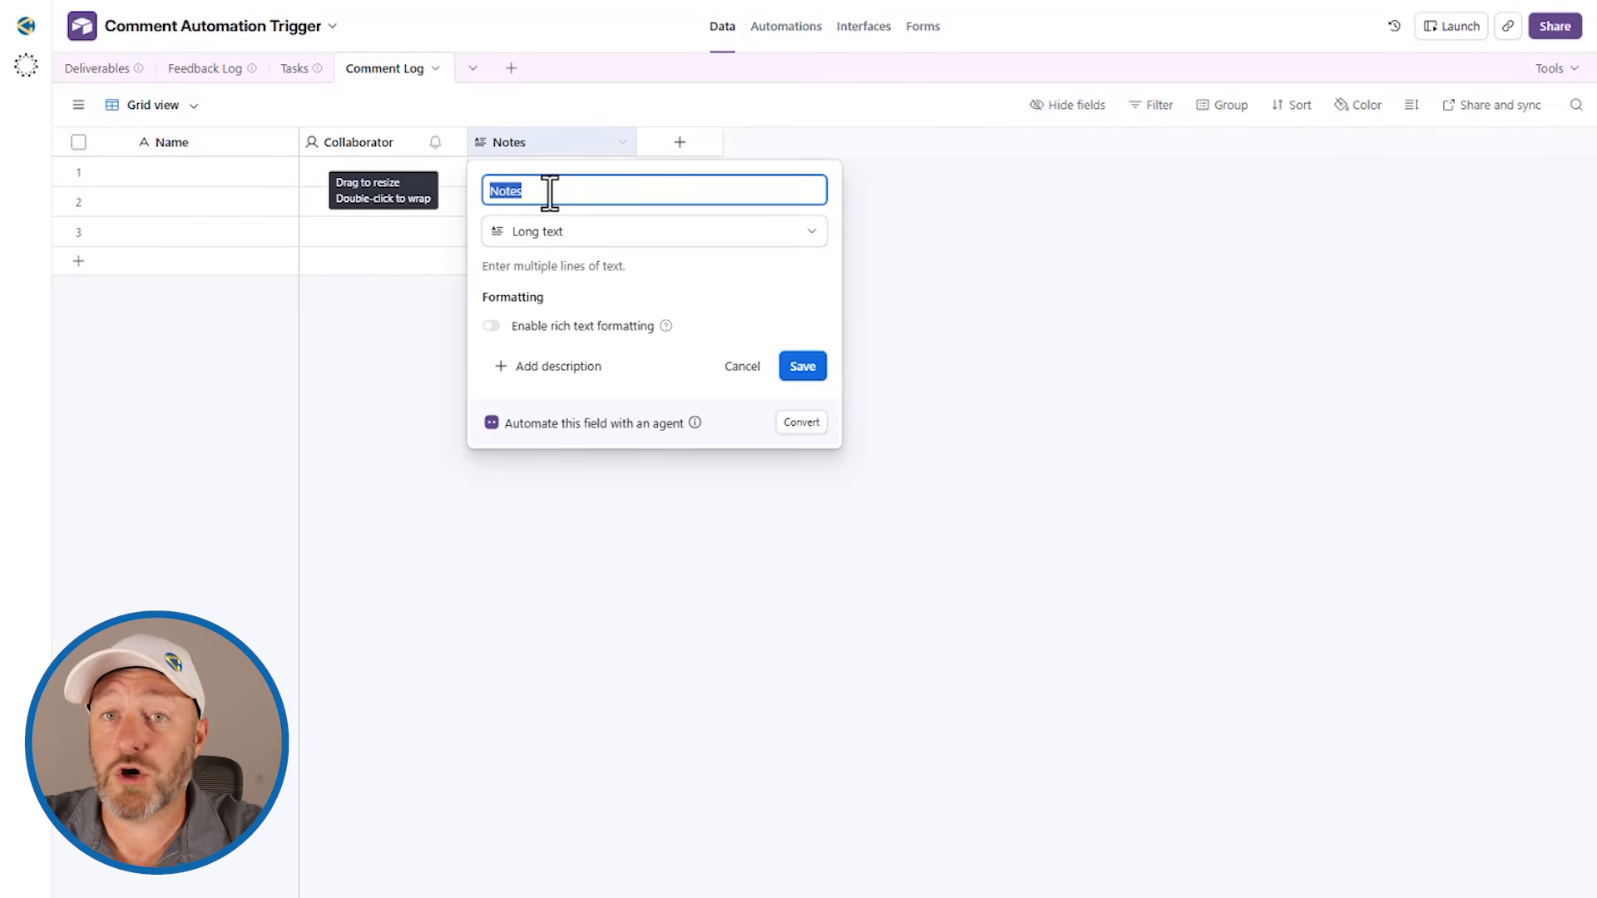
text(Comment)
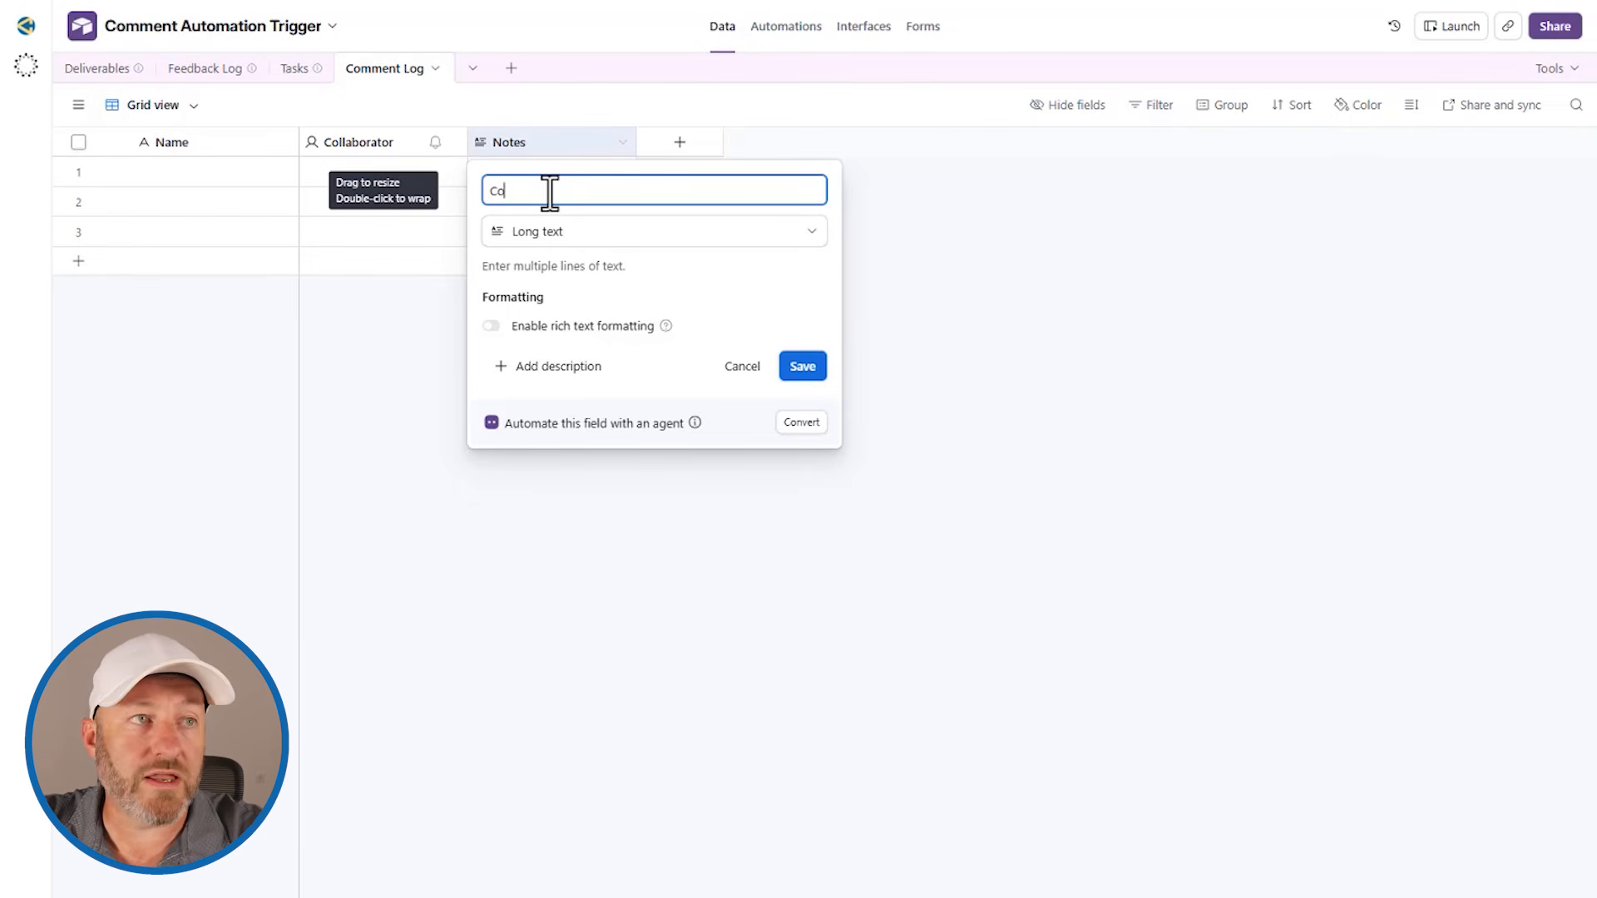
click(807, 366)
Step: Add a Date field to Comment Log that includes the time and displays the time zone
click(698, 143)
text(date)
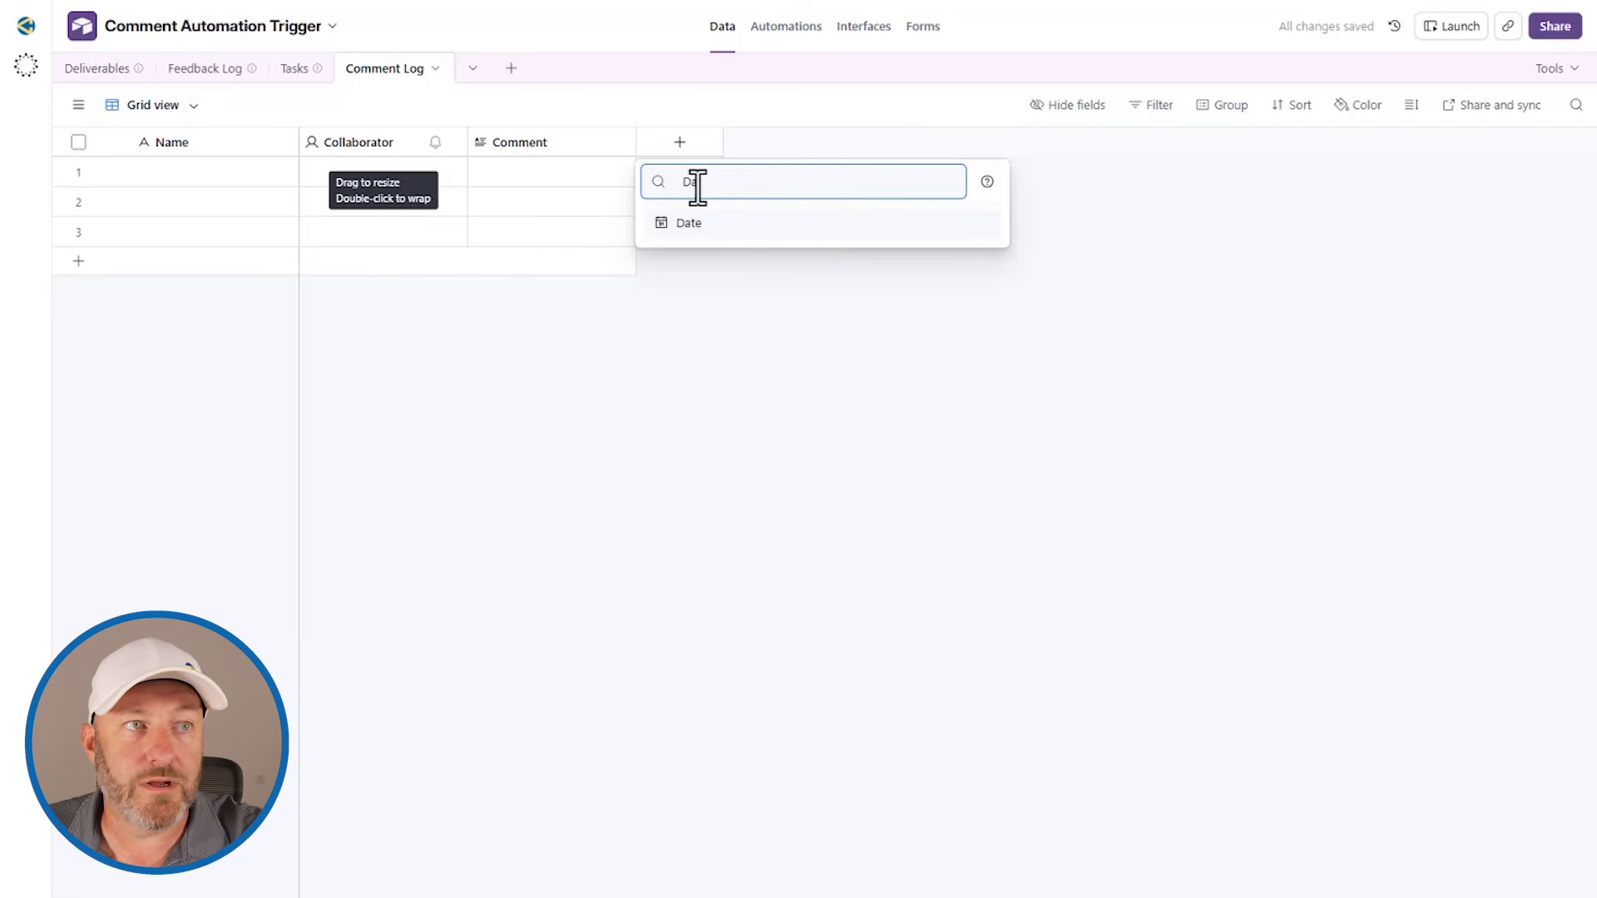
click(717, 227)
click(713, 368)
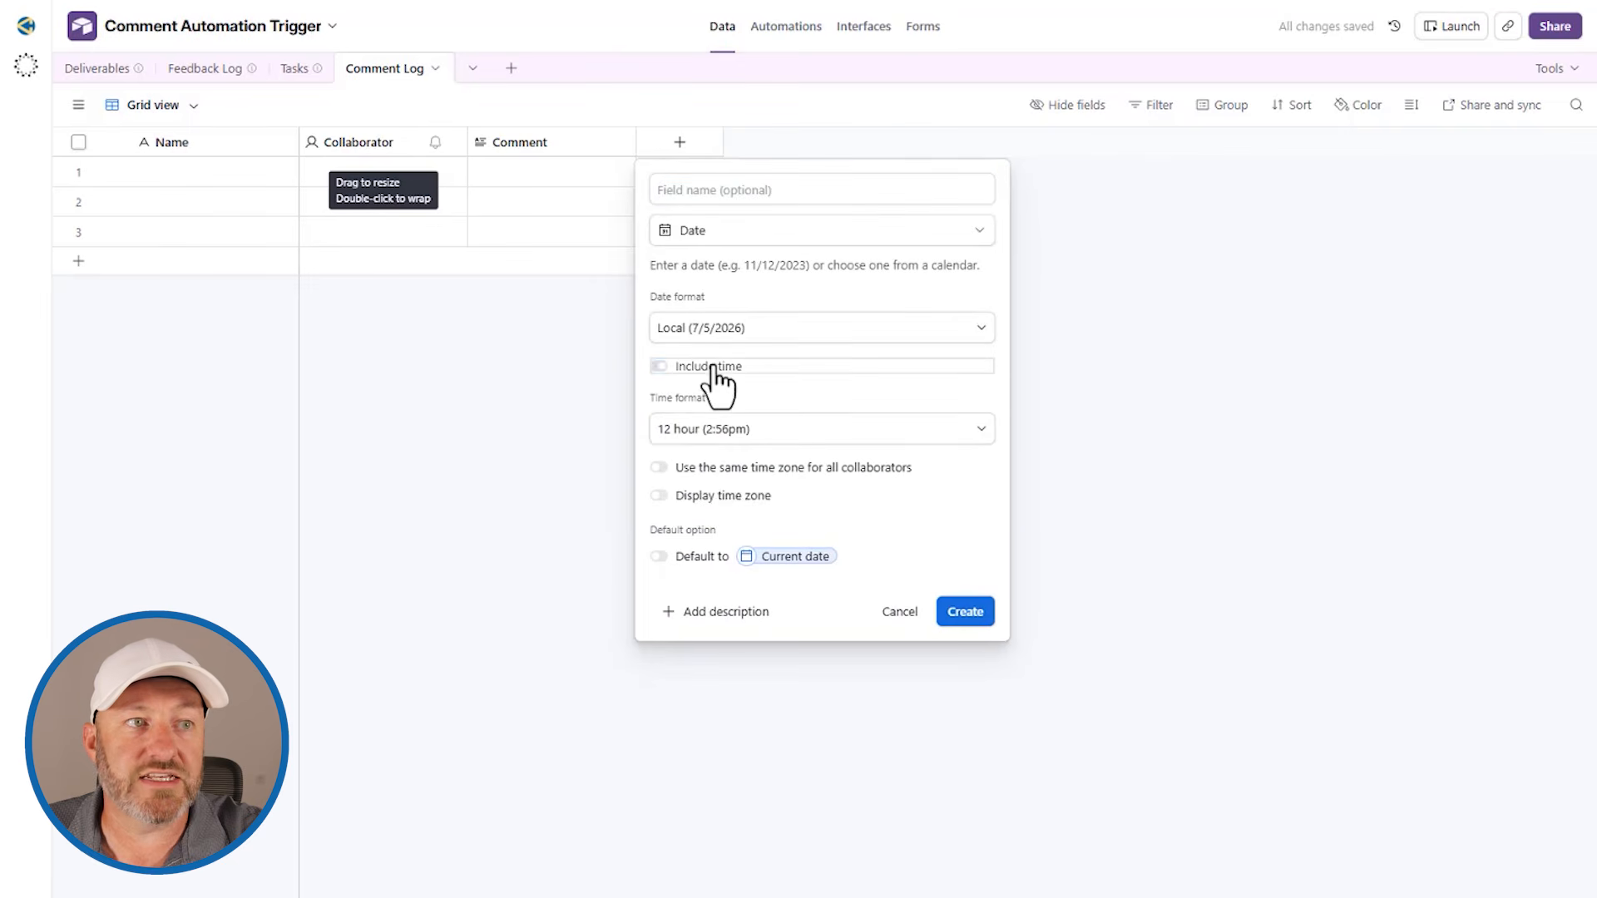
click(726, 495)
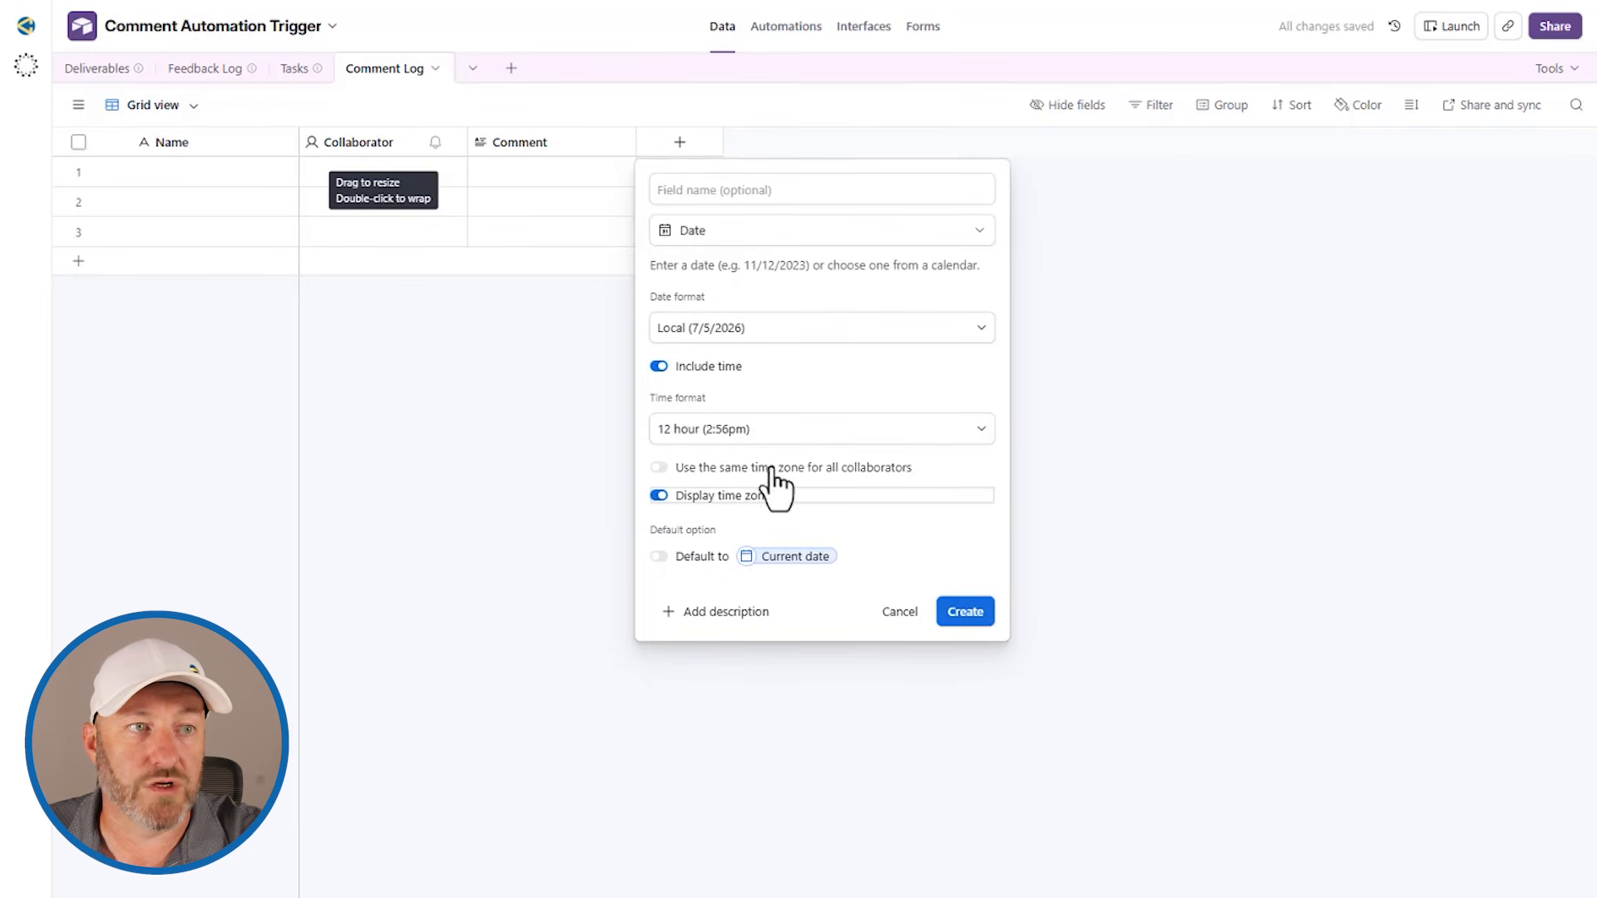
click(976, 612)
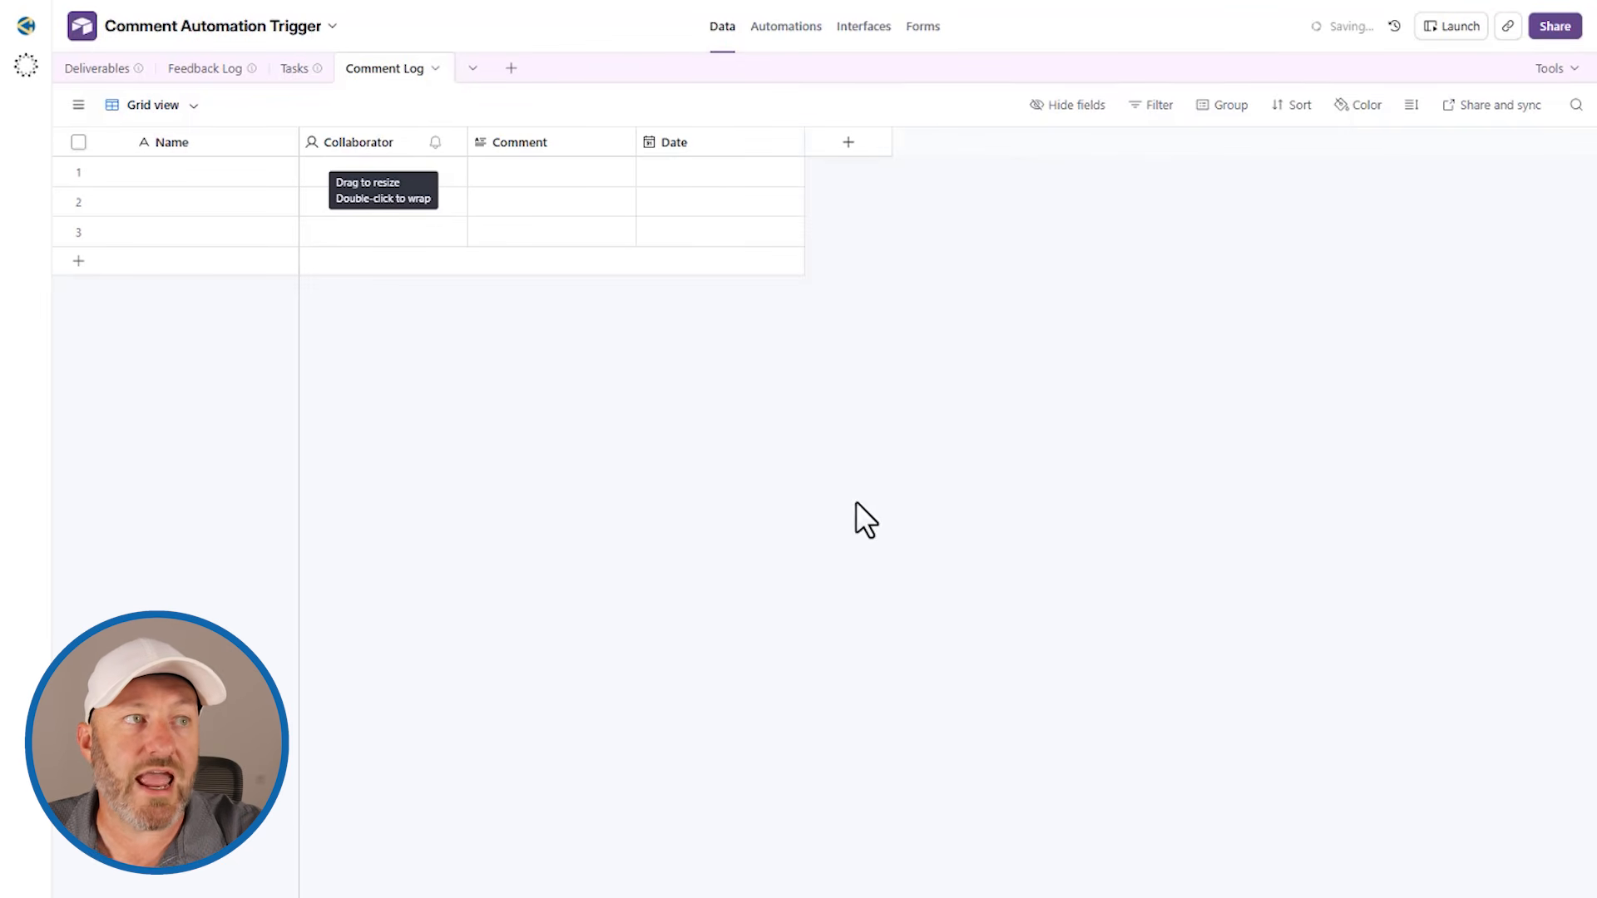
Step: Turn off user notifications for the Collaborator field and save it
double_click(377, 139)
click(353, 328)
click(633, 454)
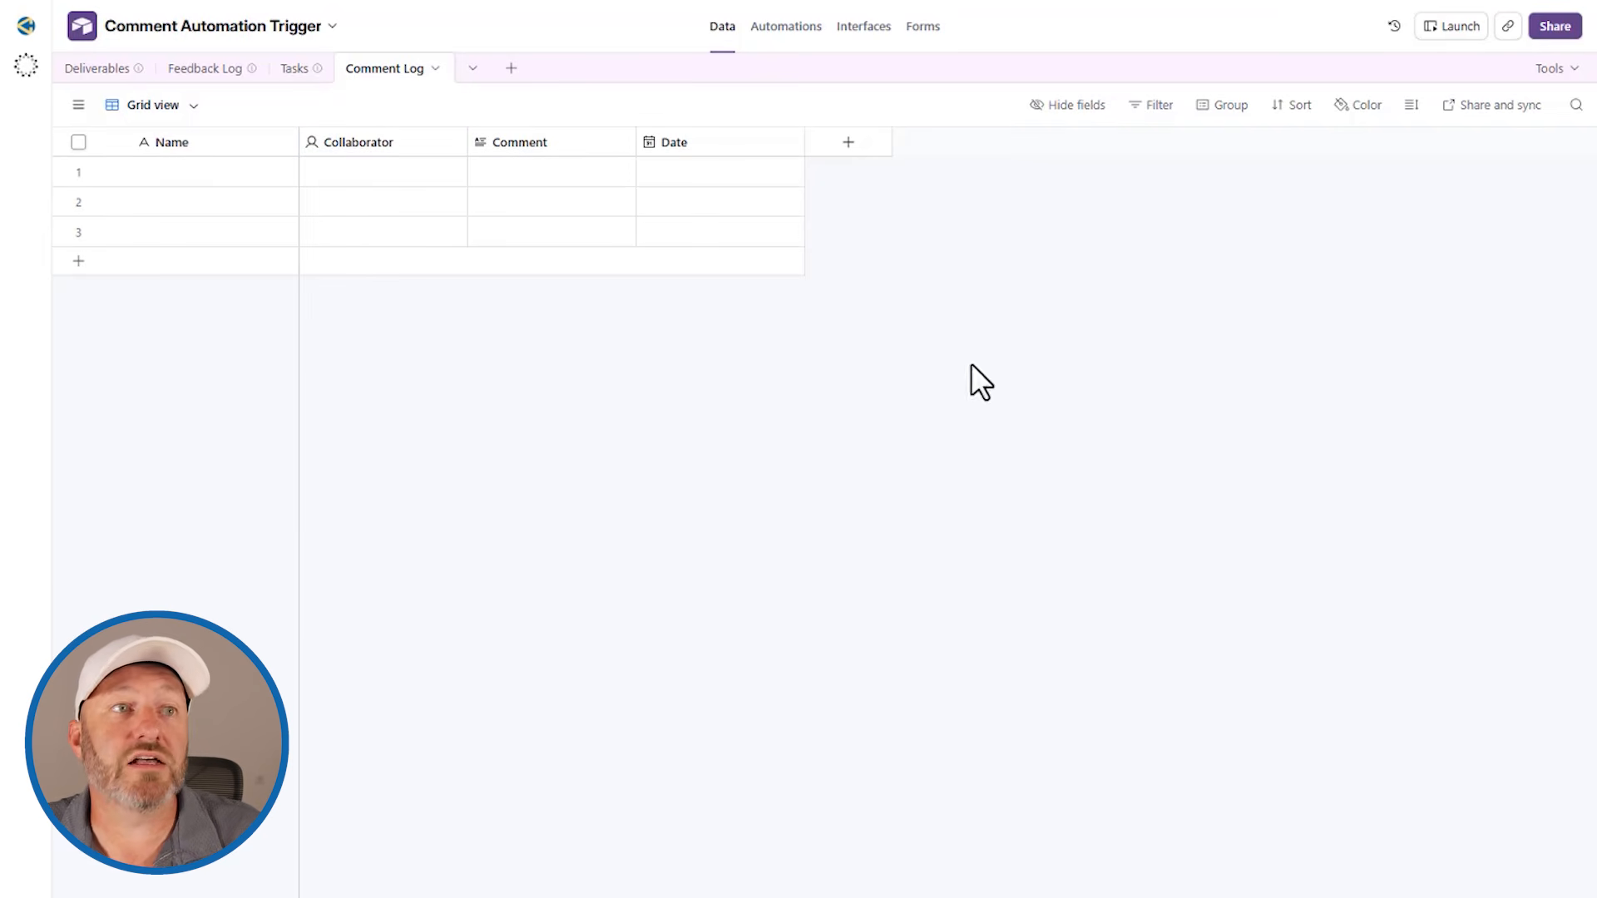
Step: Add a field linking to the Deliverables table, with linking to multiple records disabled
click(850, 144)
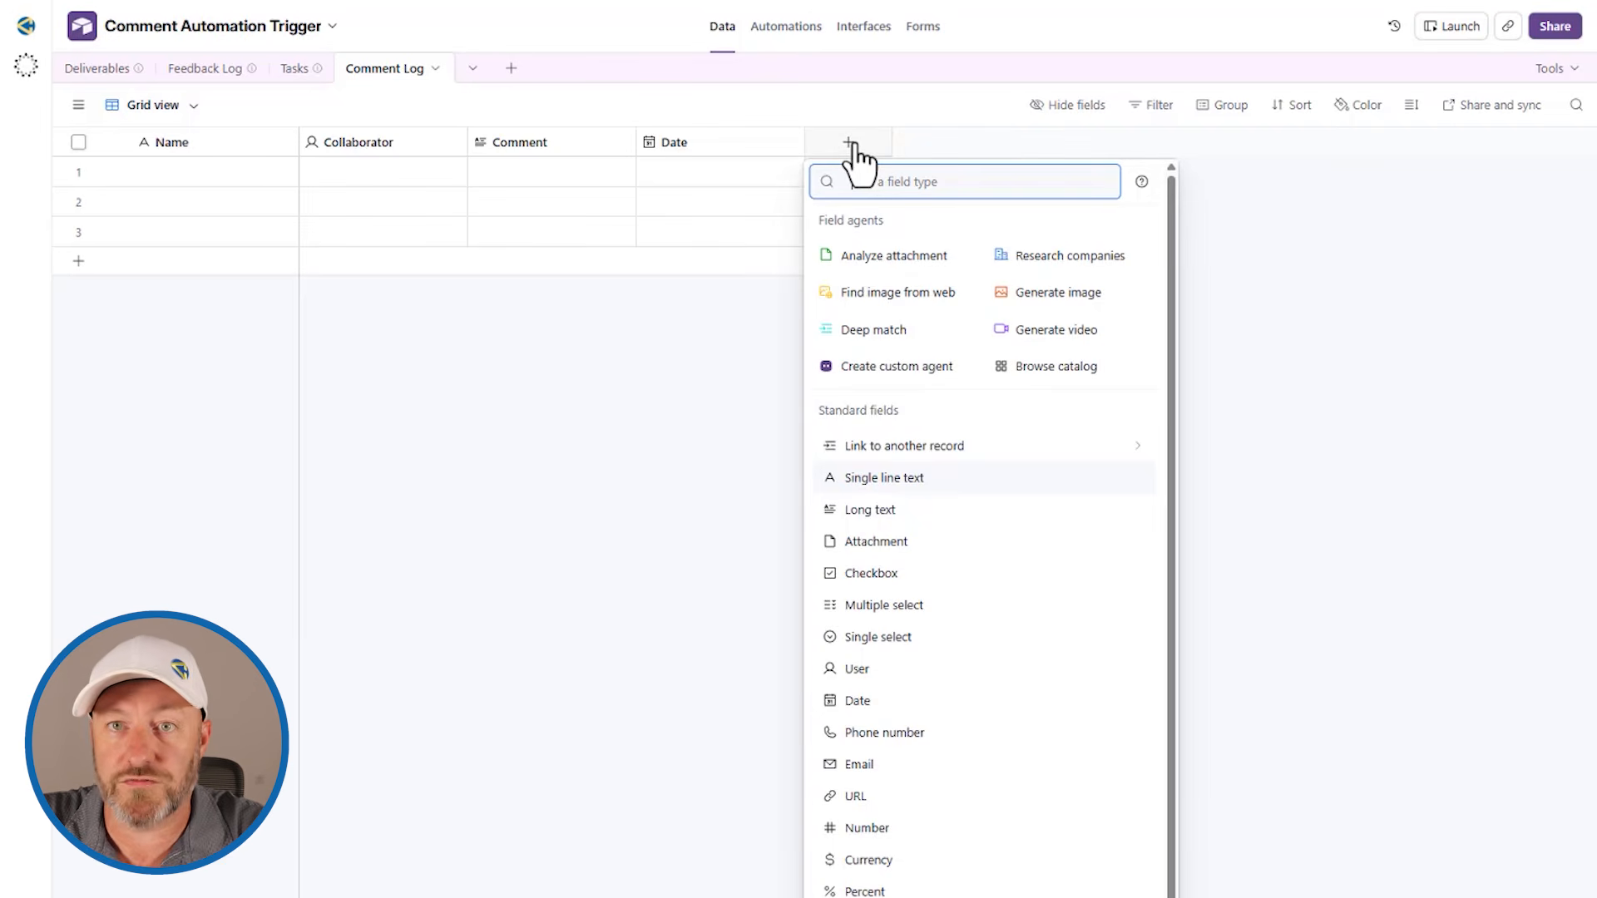
text(del)
click(882, 225)
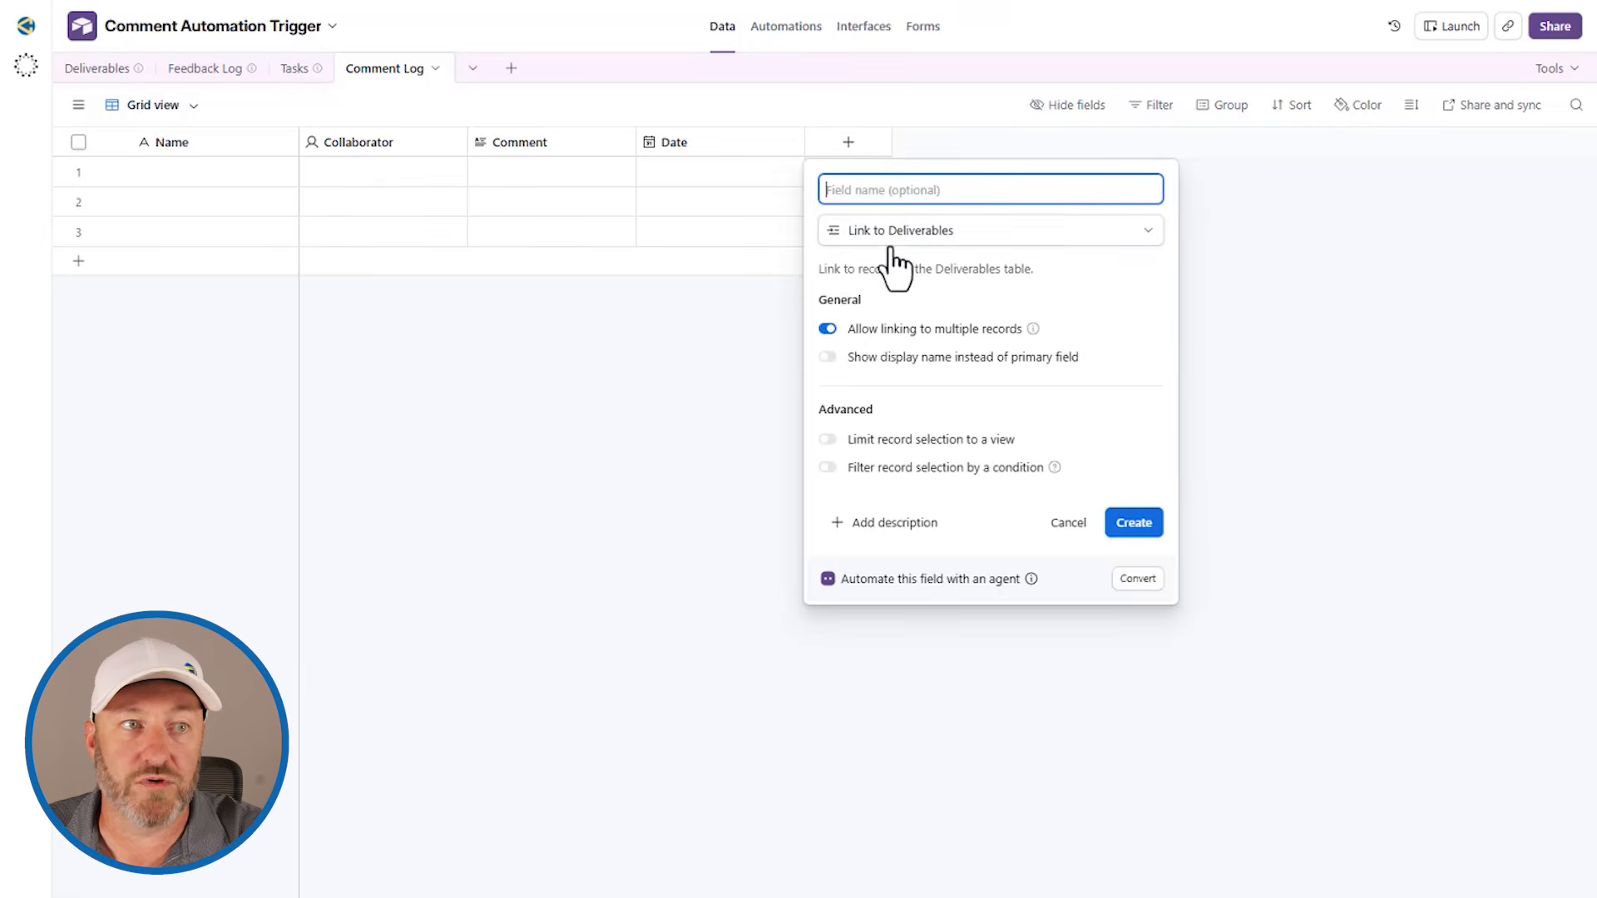
click(871, 330)
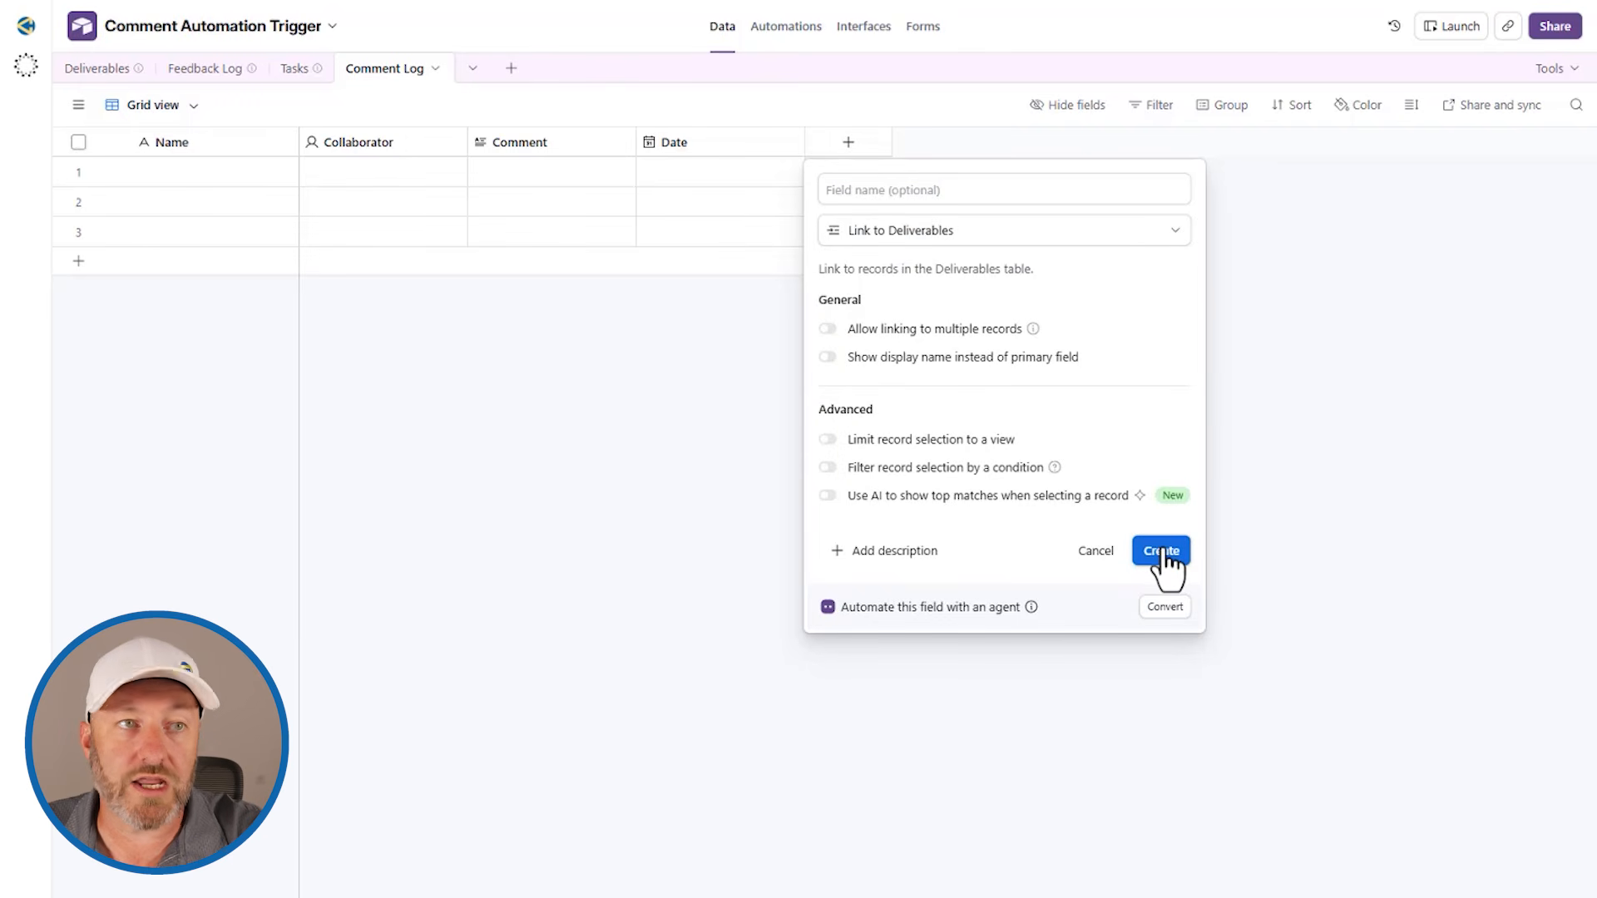
click(1163, 553)
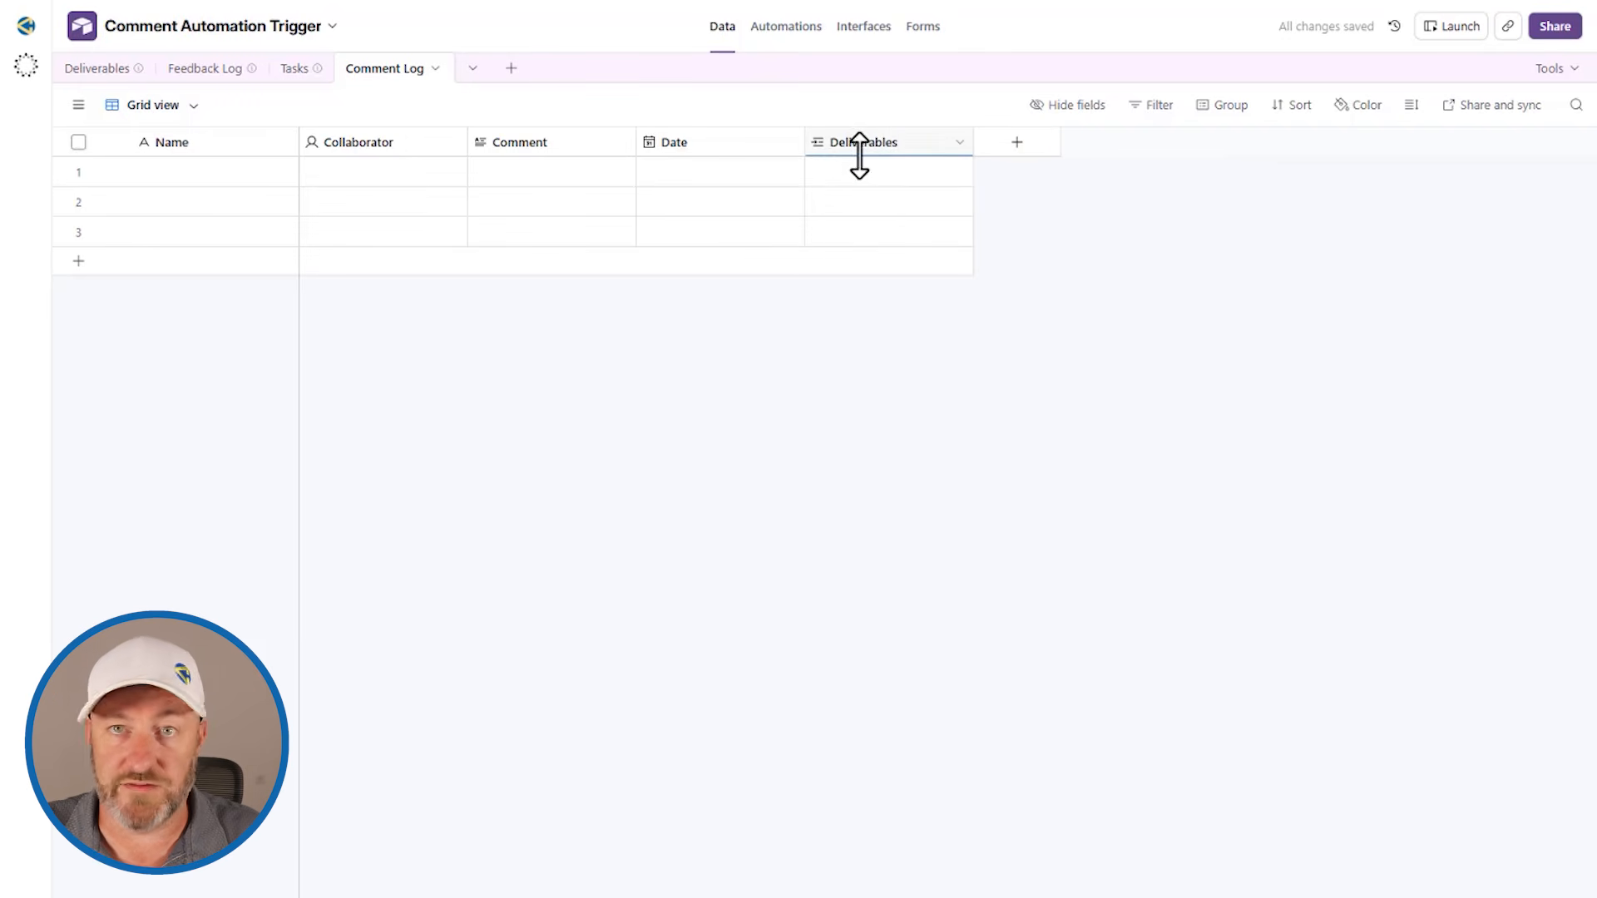
Step: Delete all the blank records from the Comment Log table
click(78, 142)
right_click(85, 201)
click(189, 321)
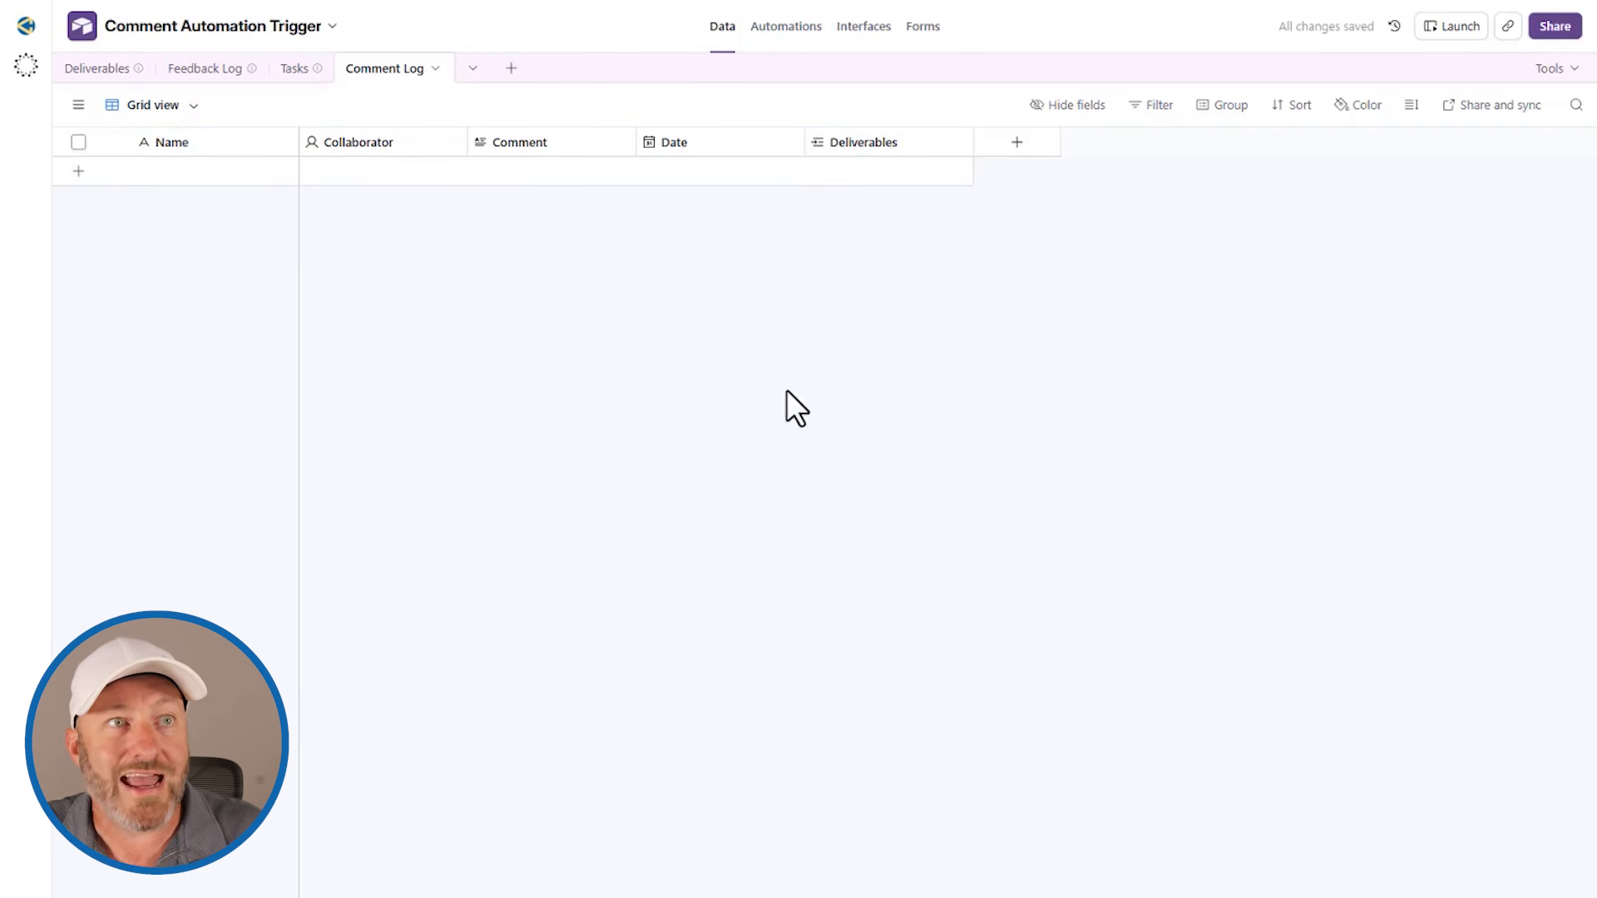
Step: Create an automation with the "When comment added" trigger, set to the Deliverables table
click(790, 26)
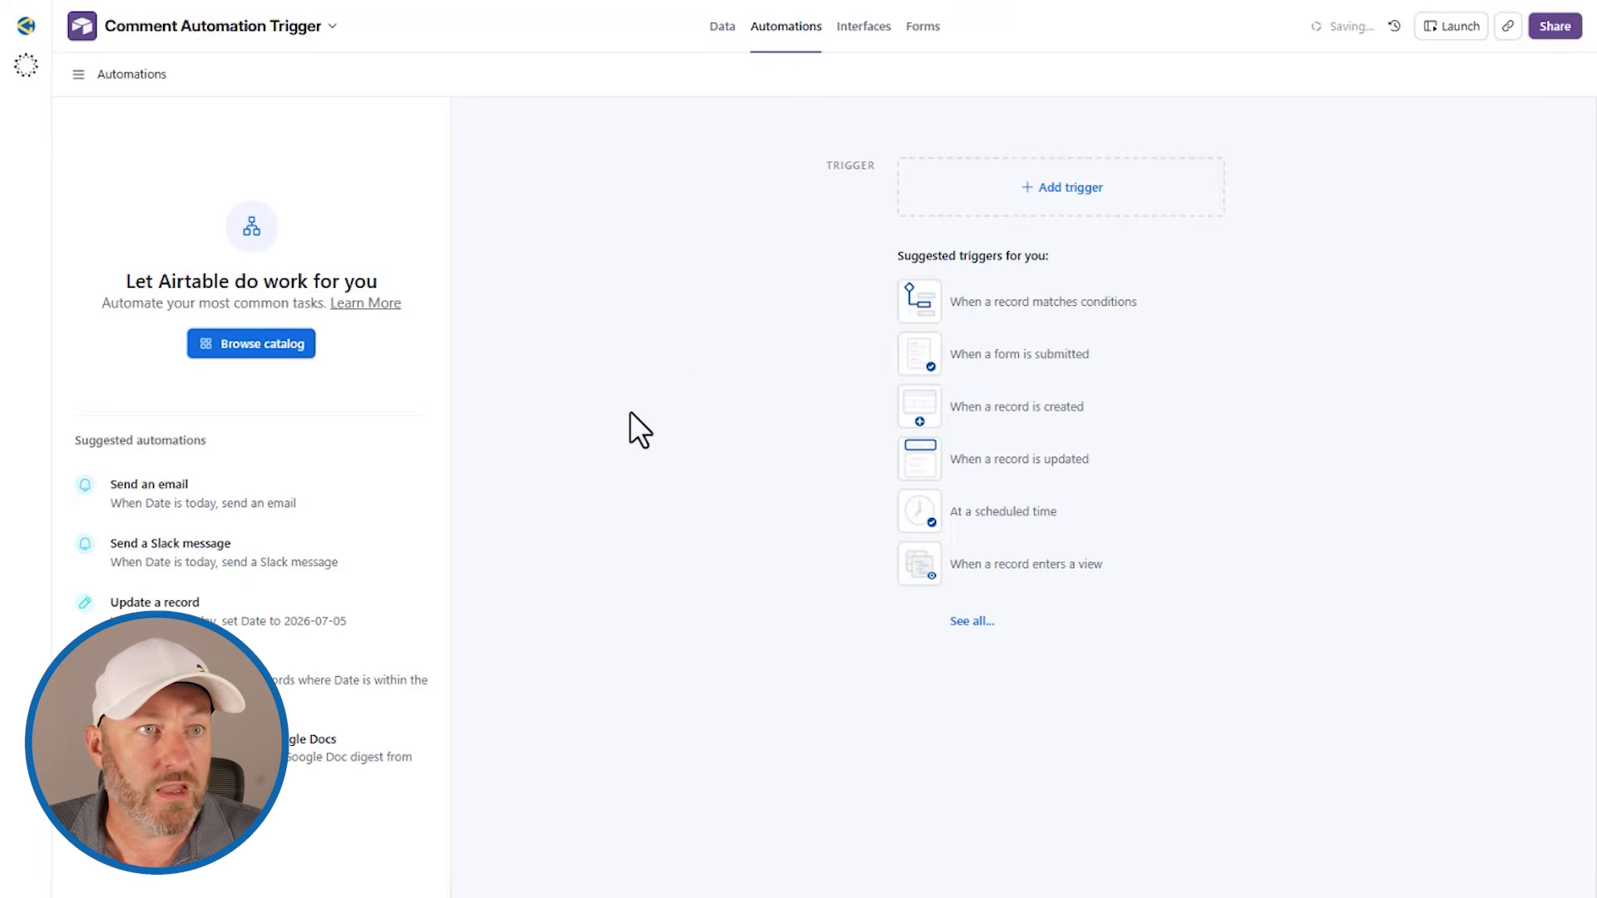
scroll(1002, 378, down, 4)
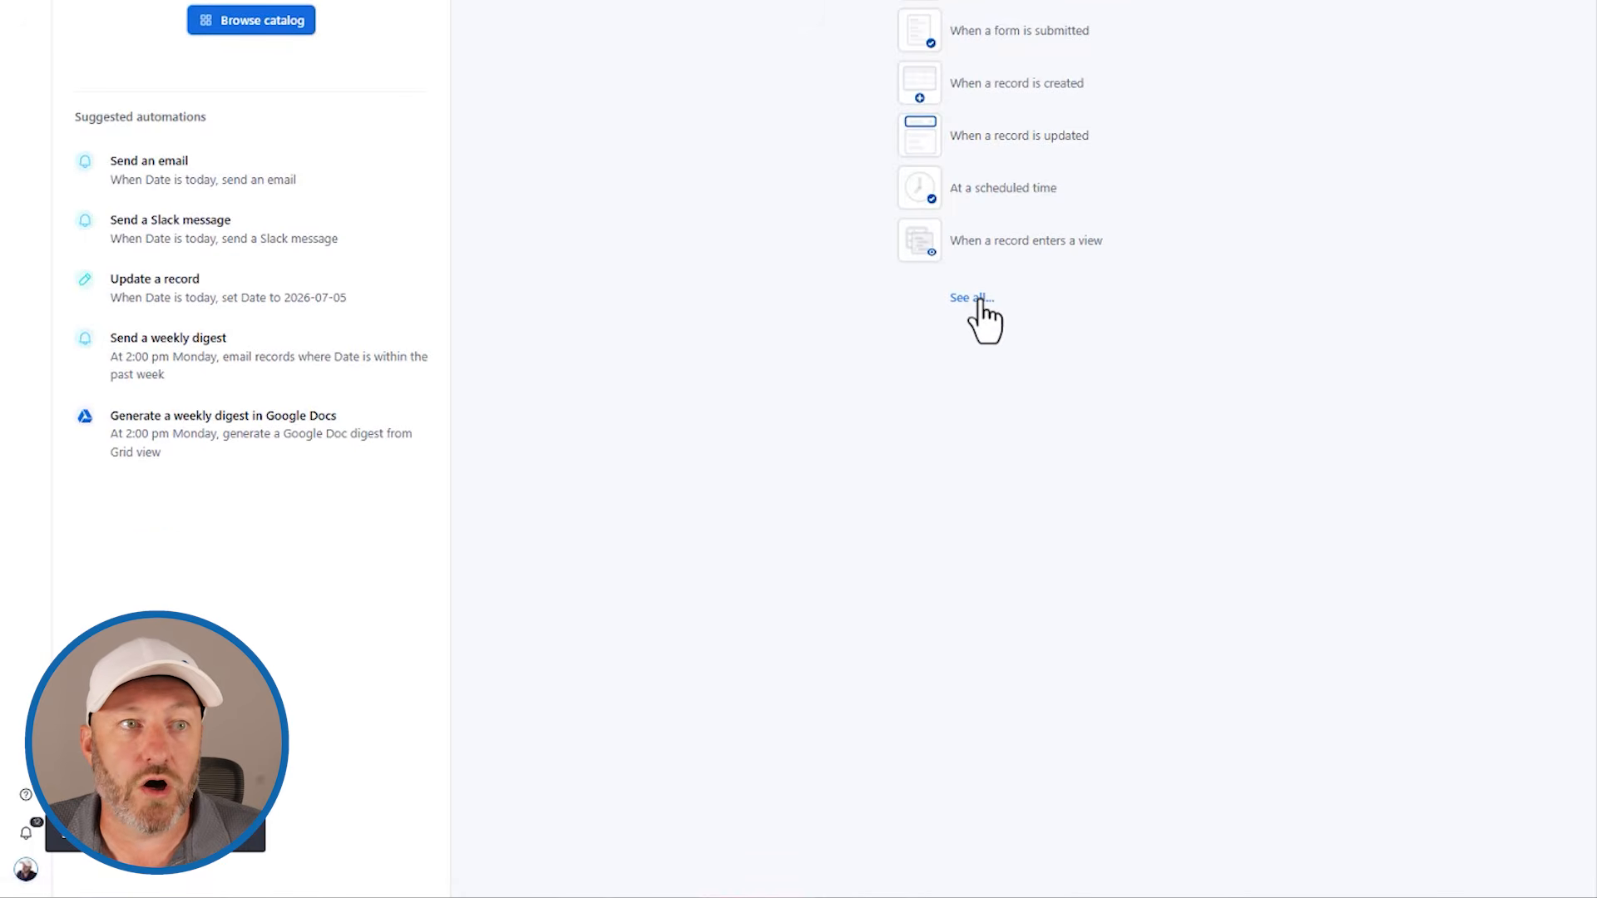
click(979, 301)
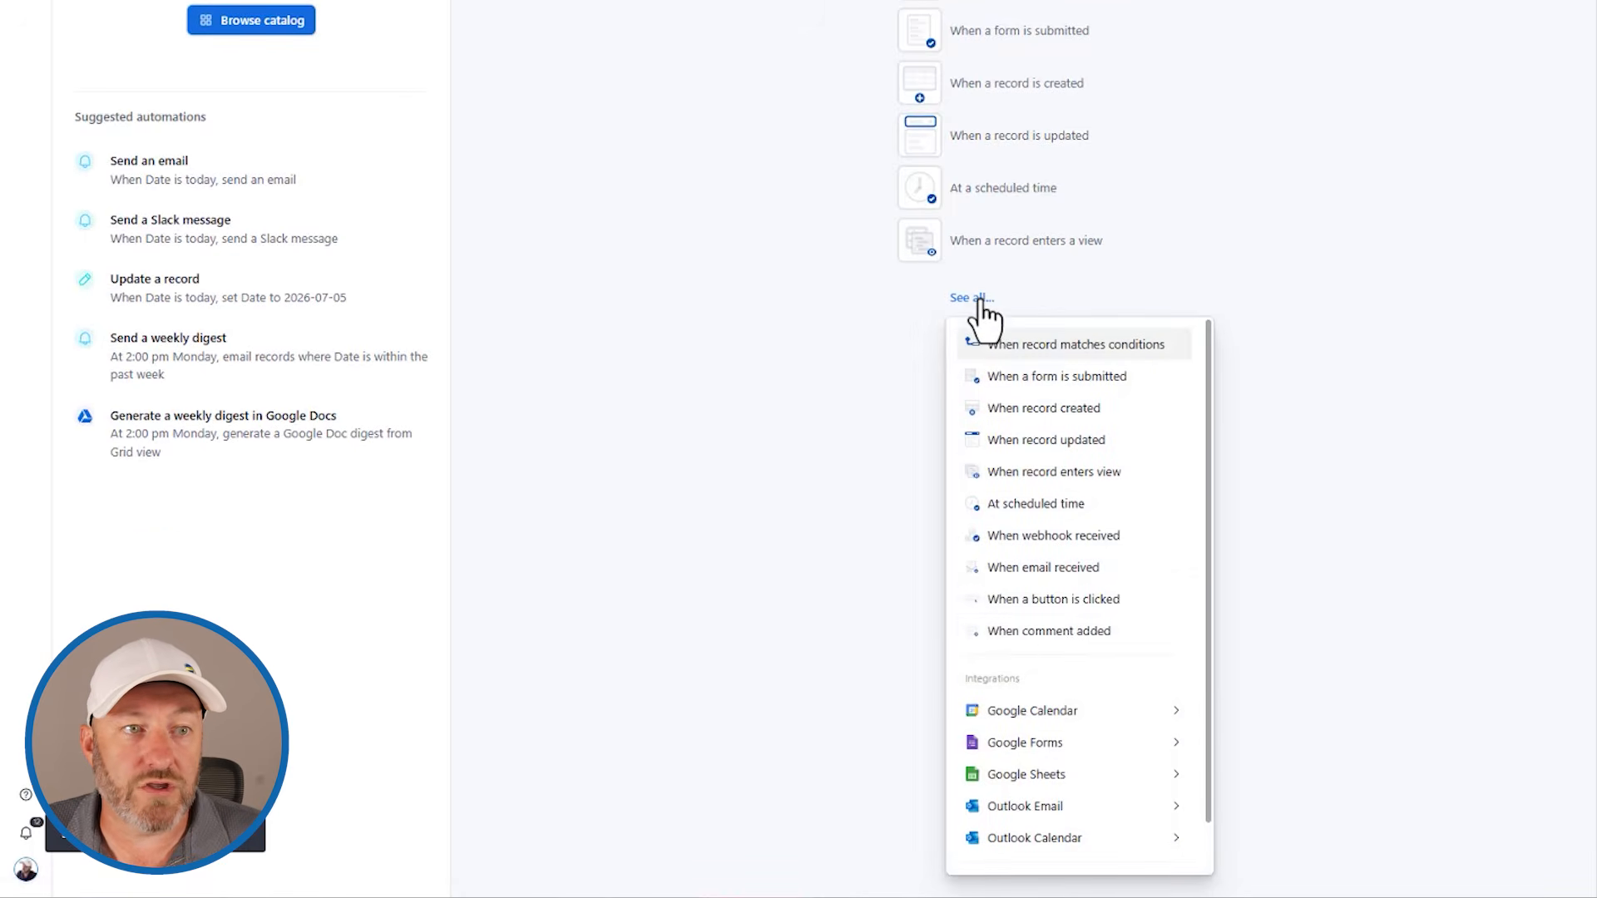
click(1050, 633)
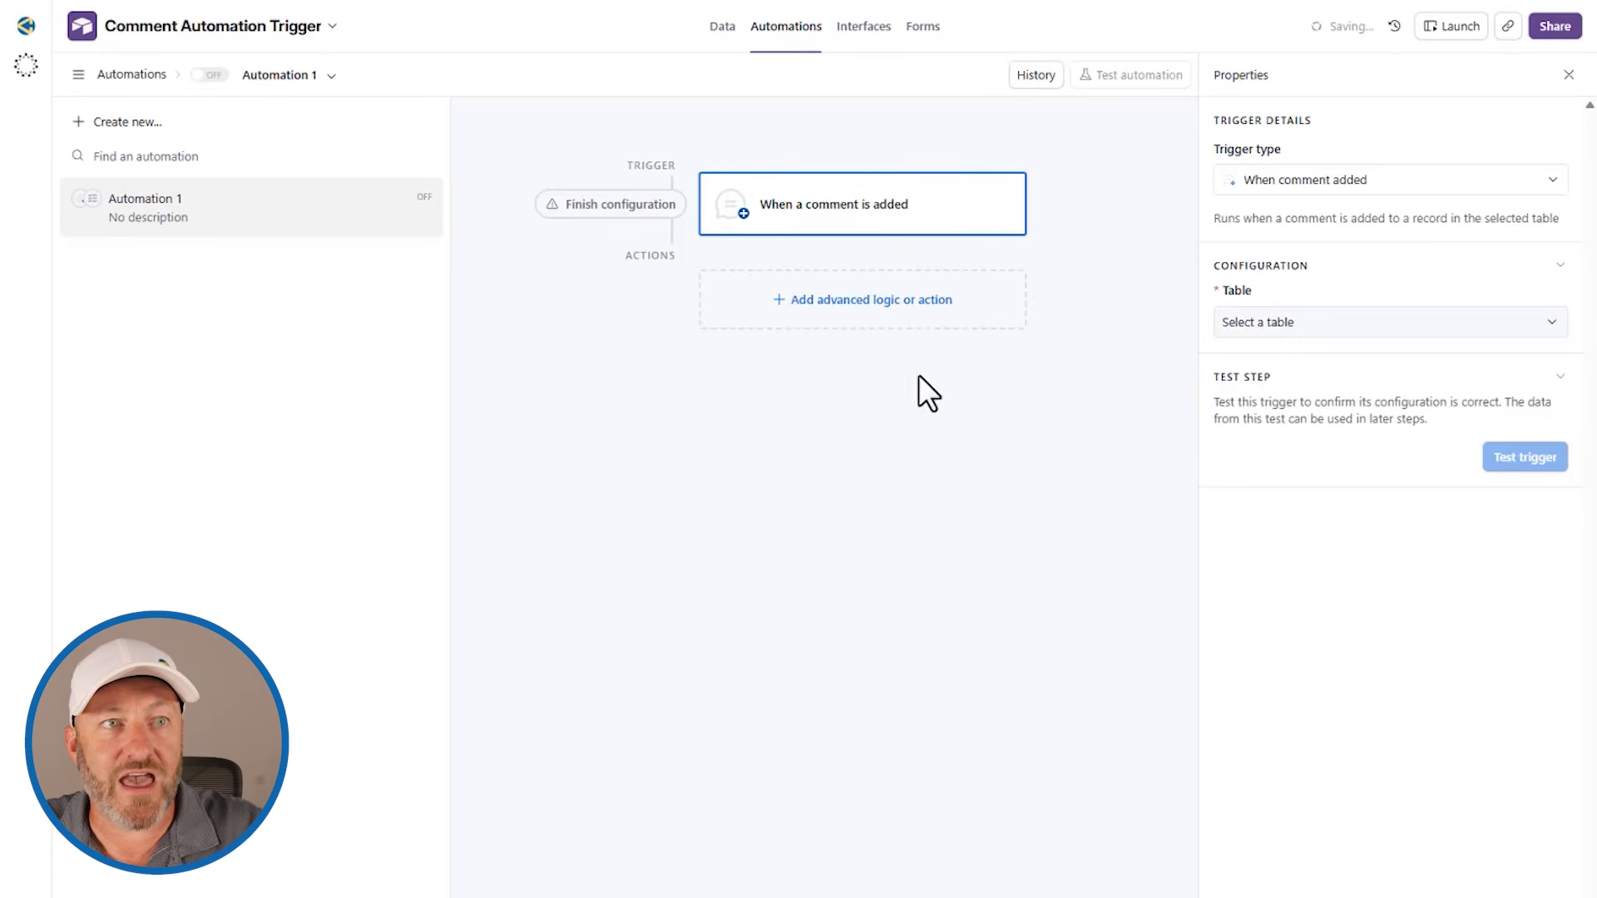
click(1324, 329)
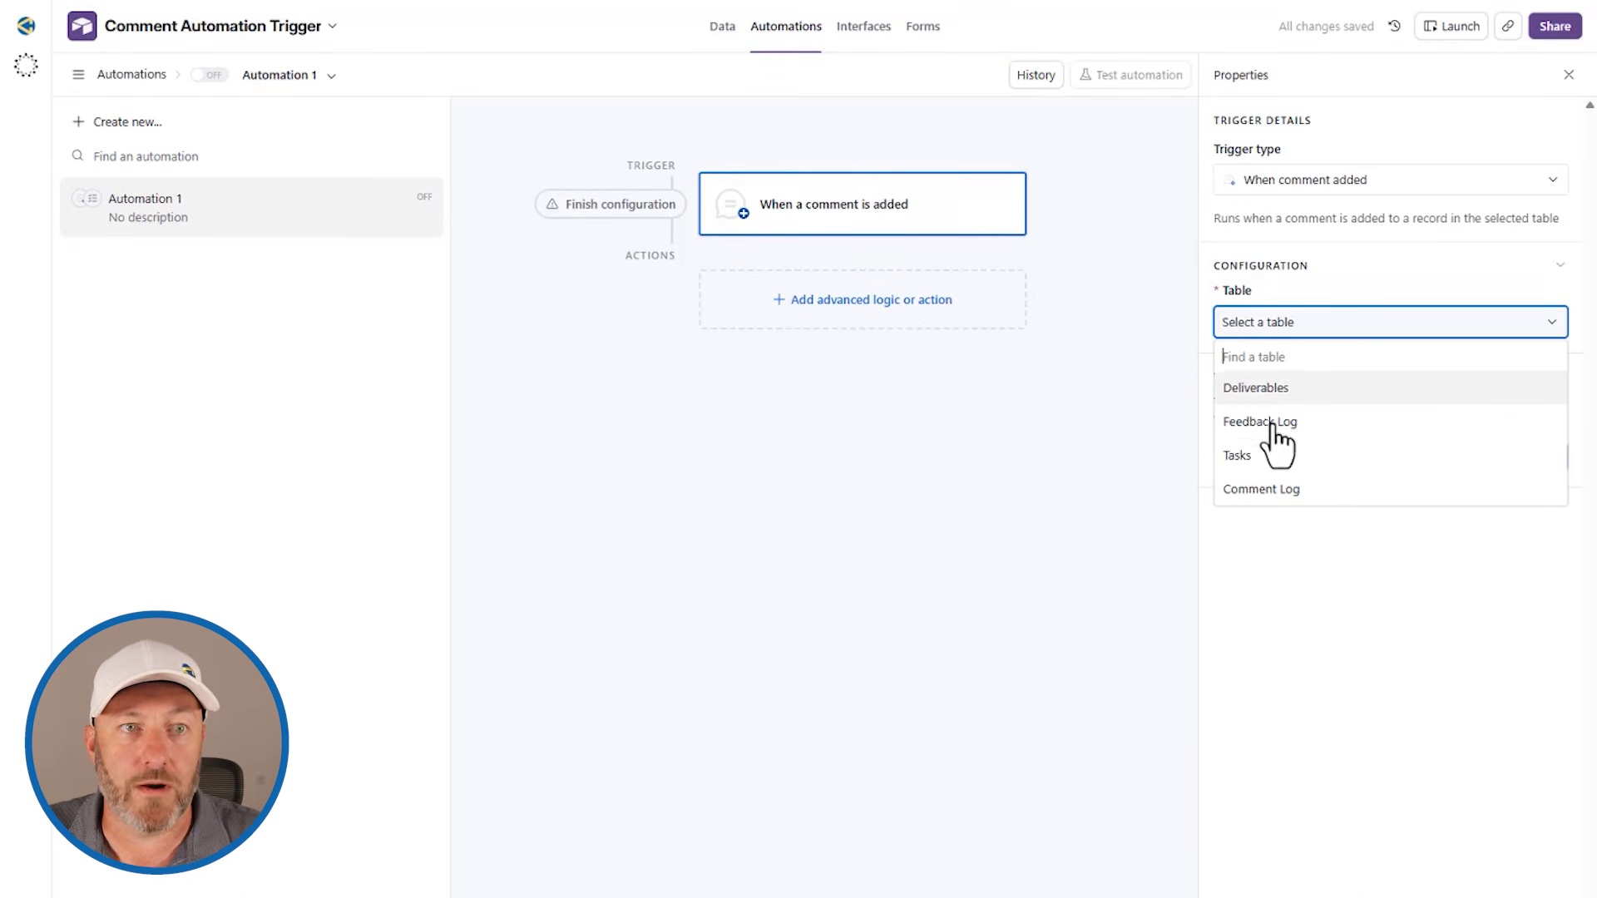
click(1254, 387)
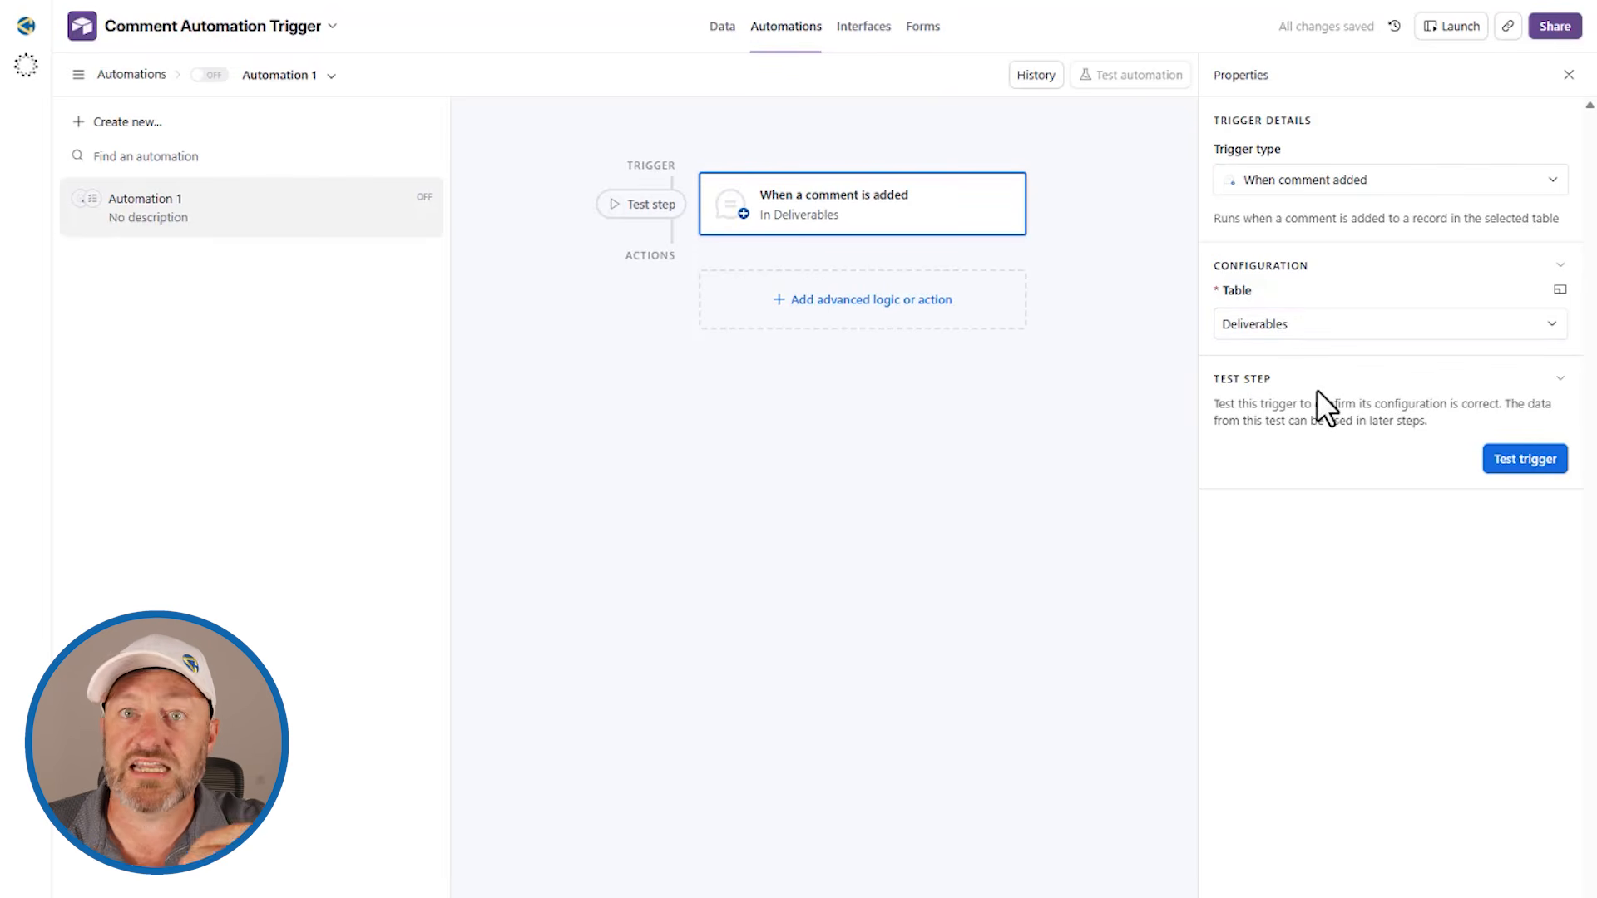
Step: Test the comment trigger and expand the field values, comment details and mentioned users in its result
click(1514, 463)
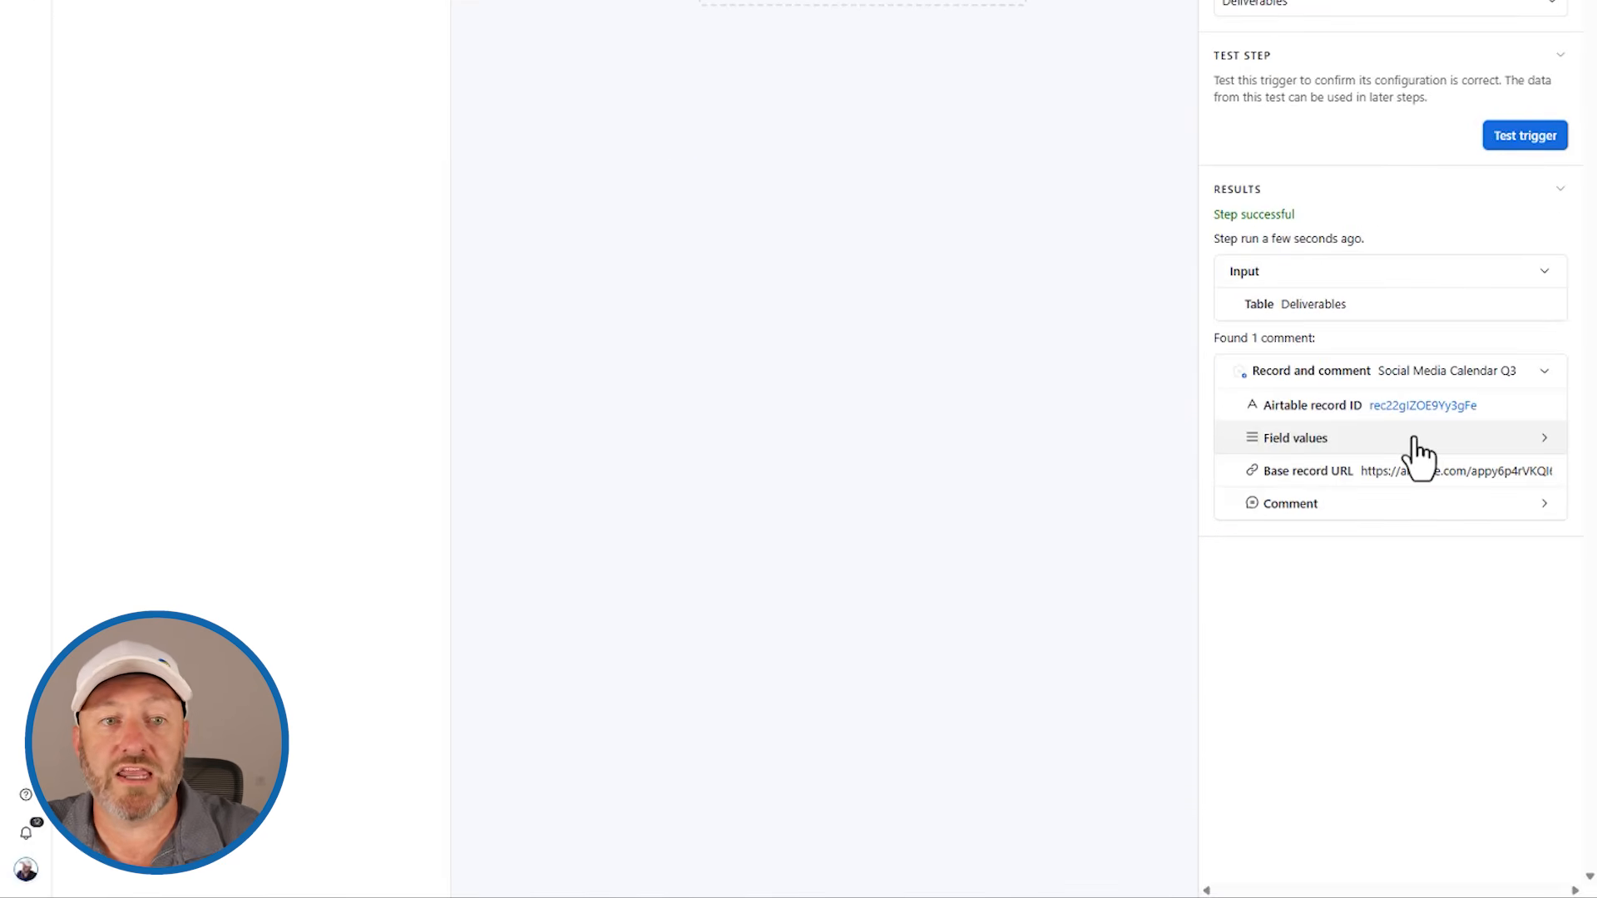
click(1414, 441)
scroll(1421, 483, down, 1)
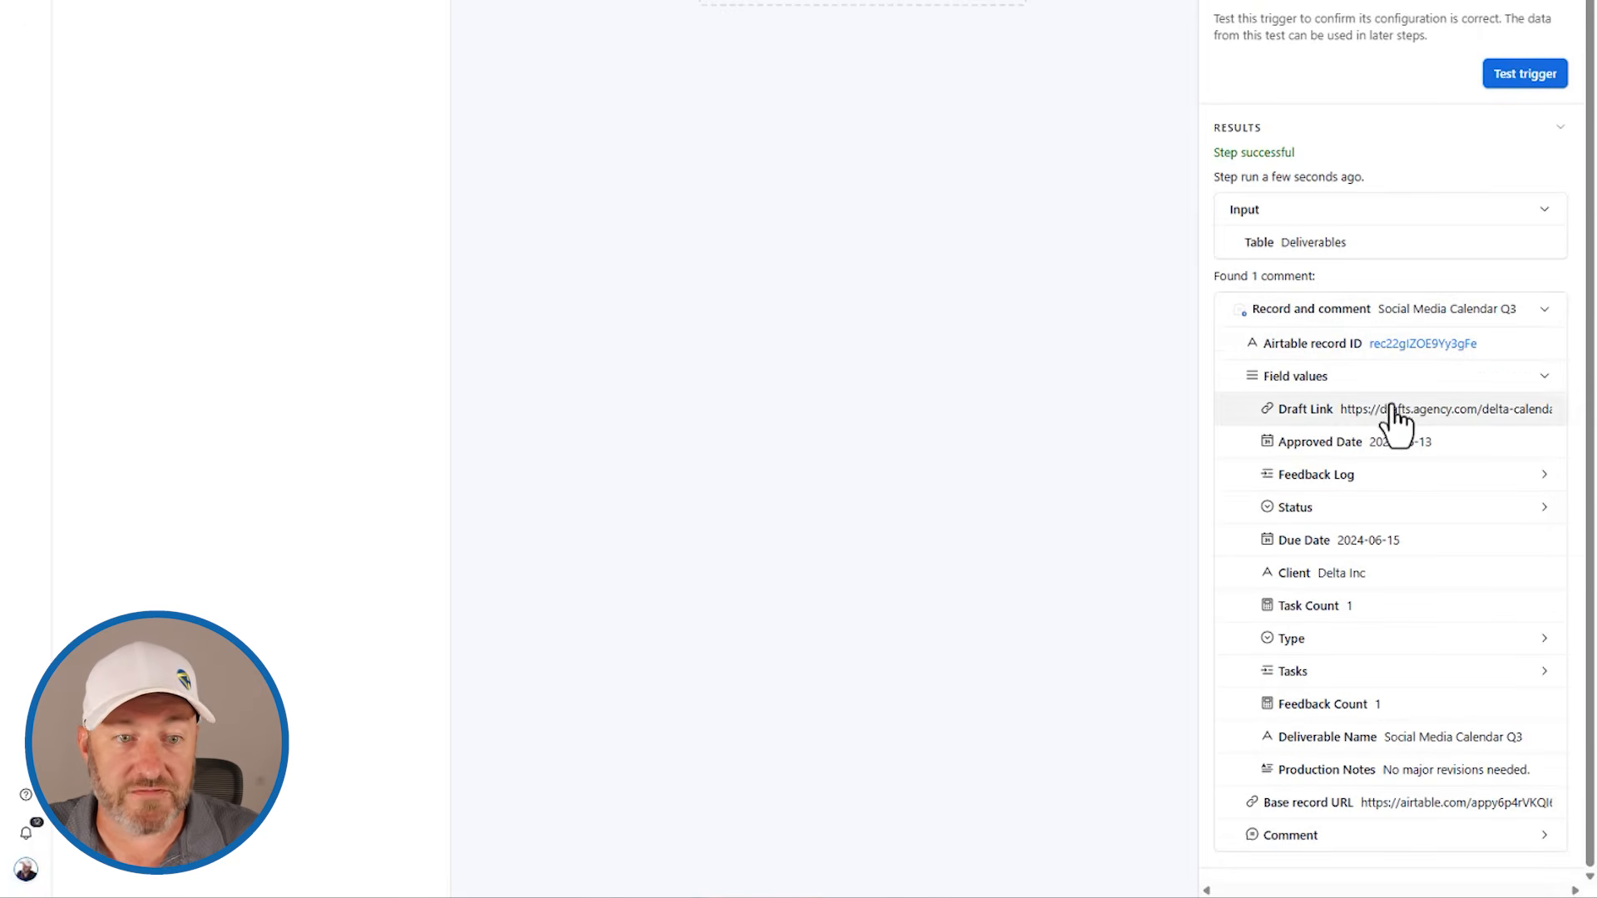
click(1404, 842)
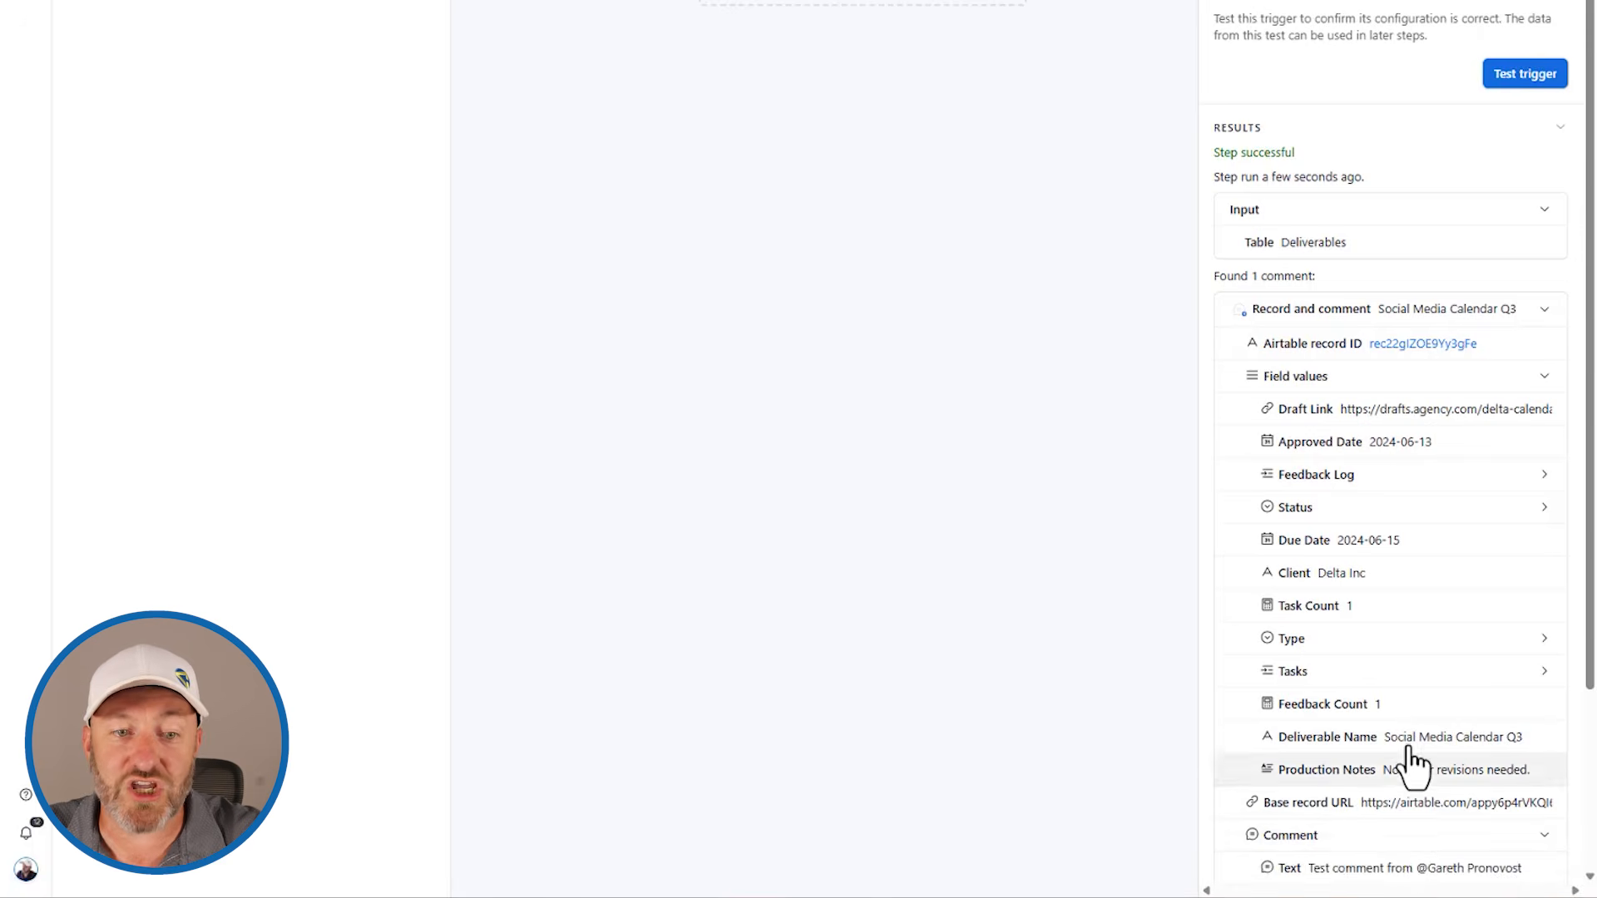
scroll(1415, 757, down, 3)
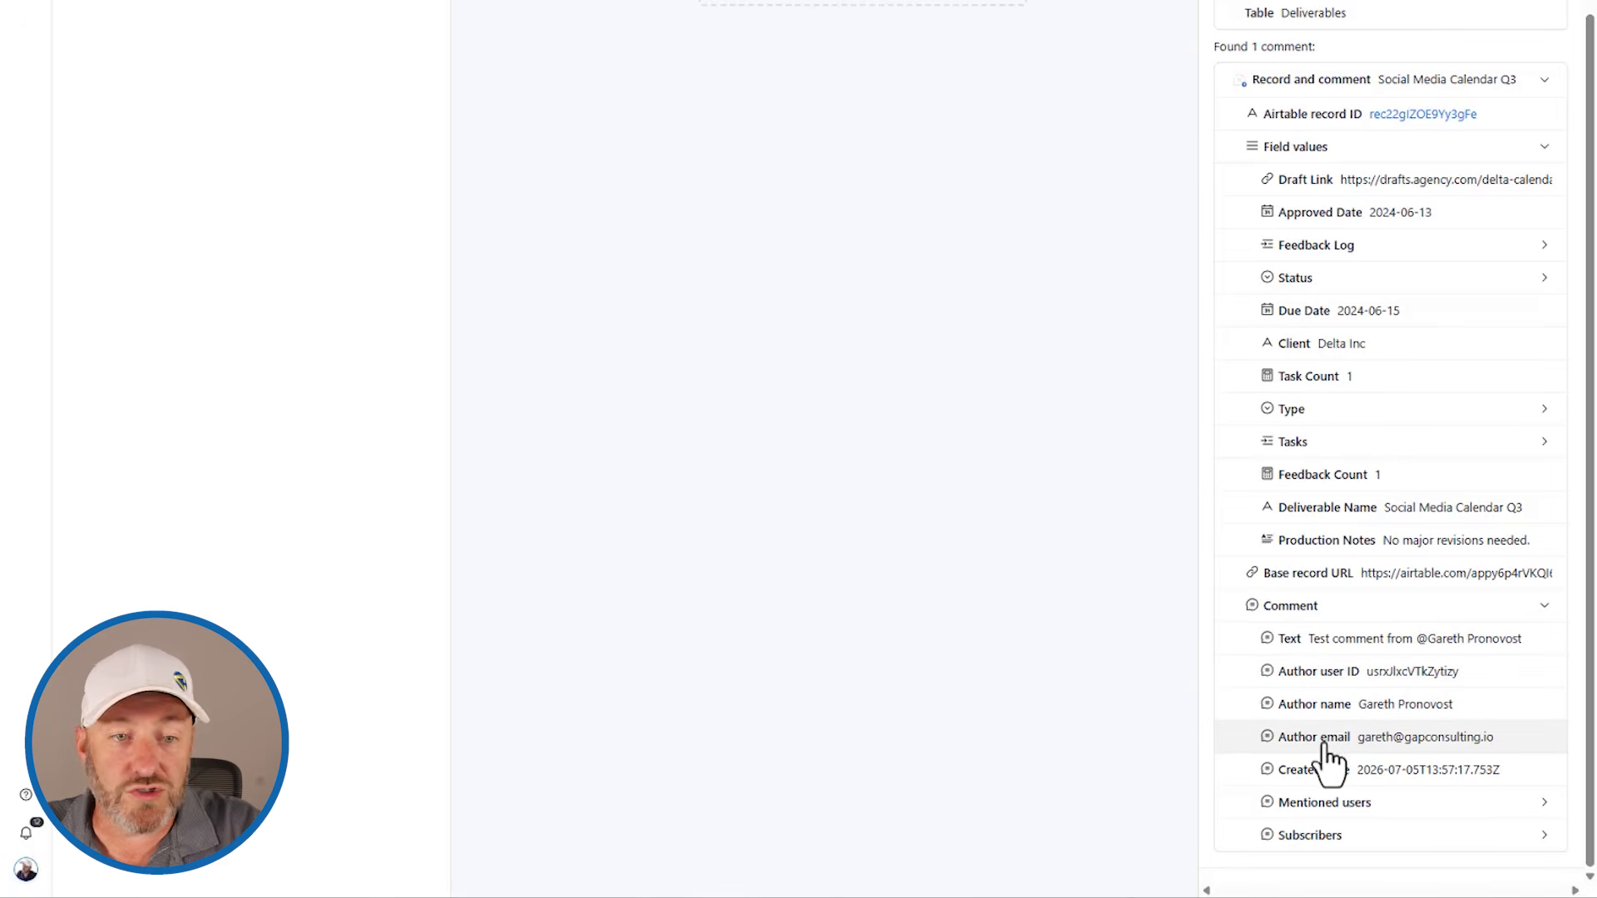
click(1358, 809)
scroll(1405, 807, down, 1)
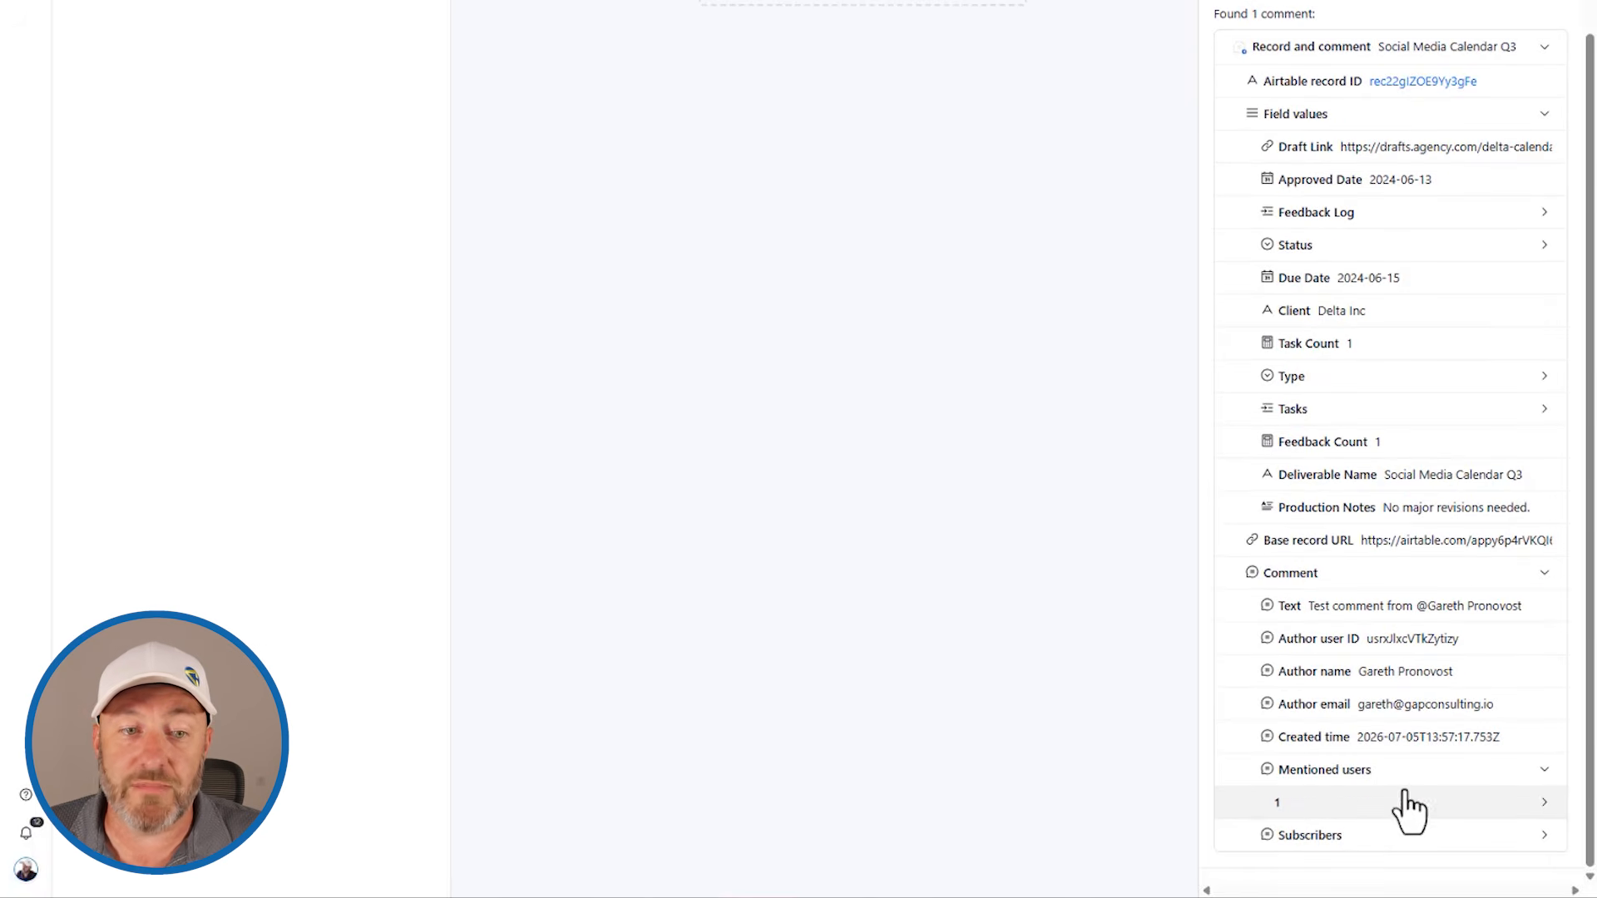
Step: Examine the mentioned user's details and the subscribers in the comment trigger's test result
click(1401, 814)
scroll(1419, 723, down, 3)
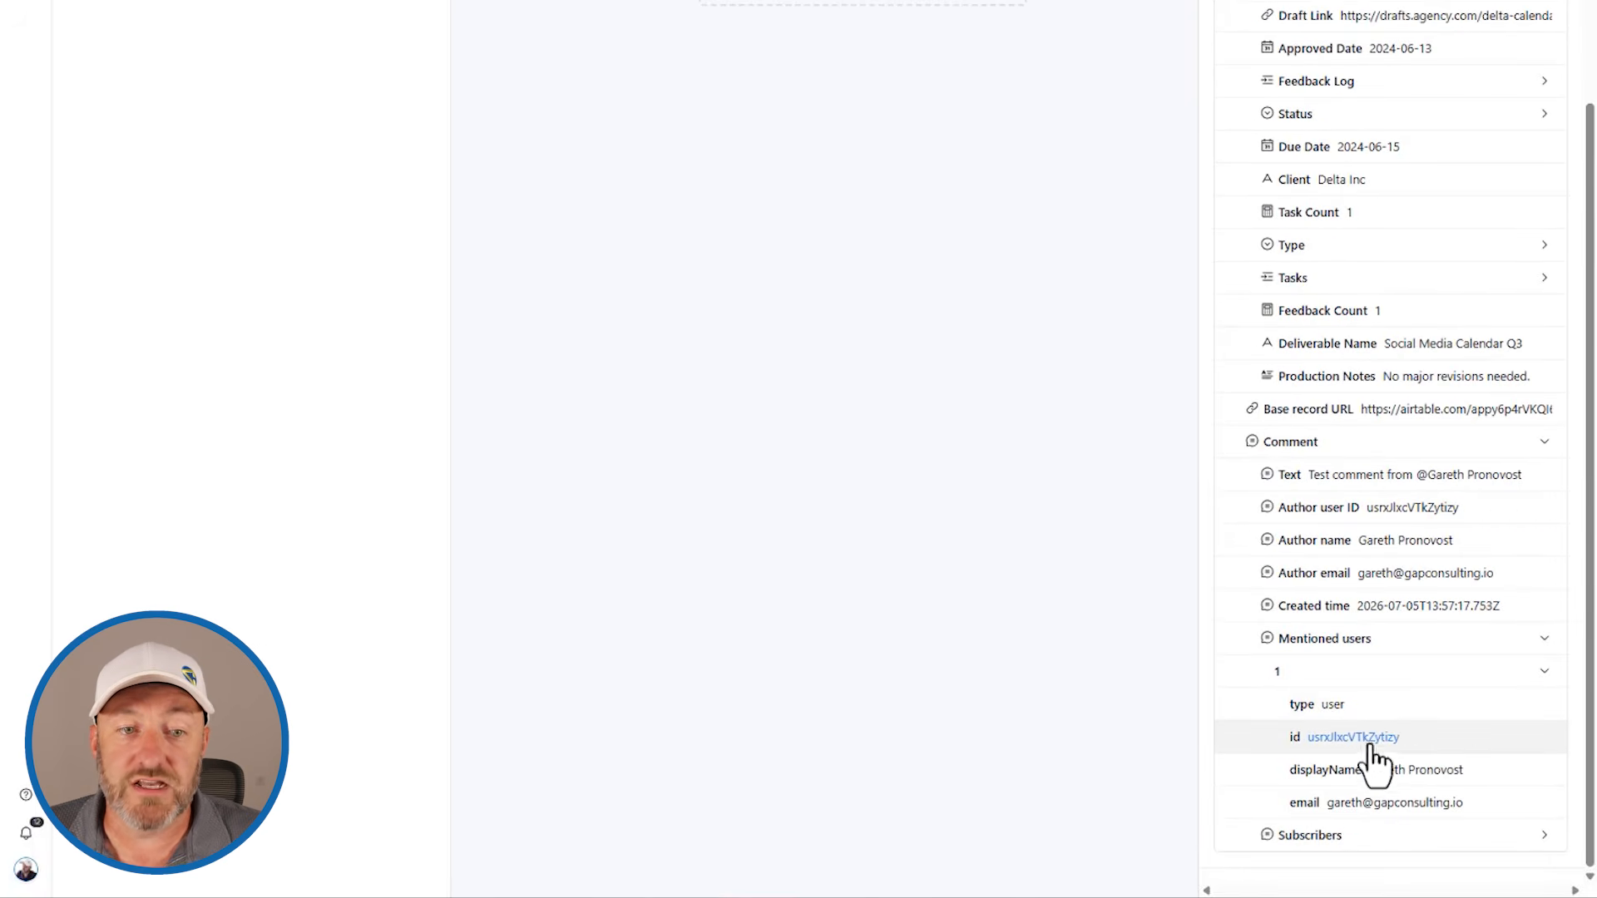
click(1343, 678)
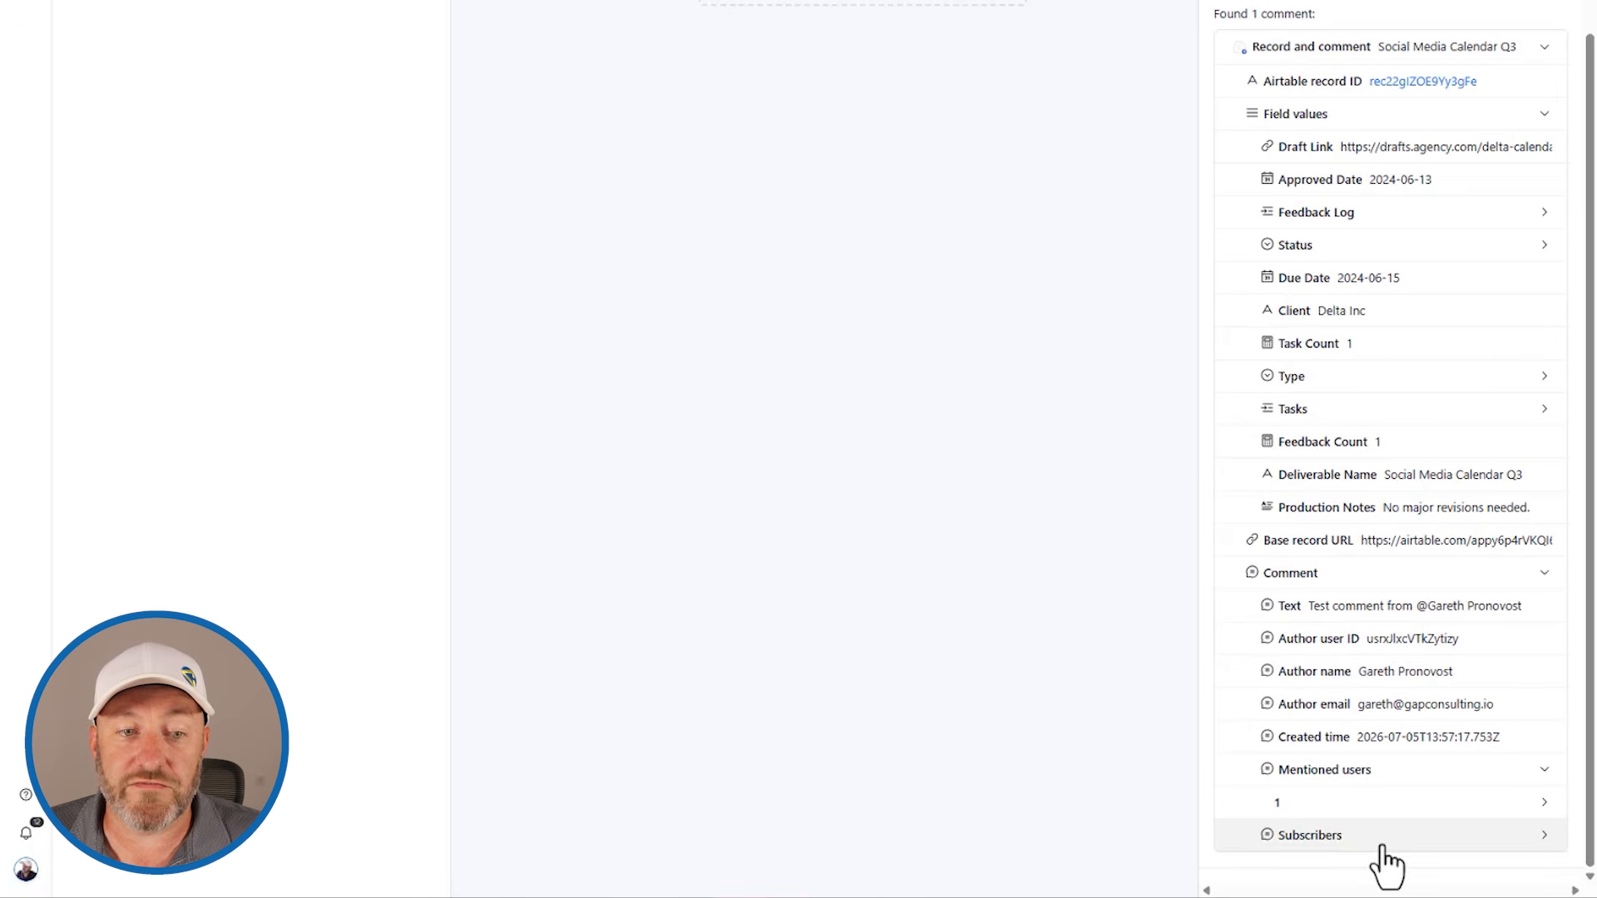
click(1497, 836)
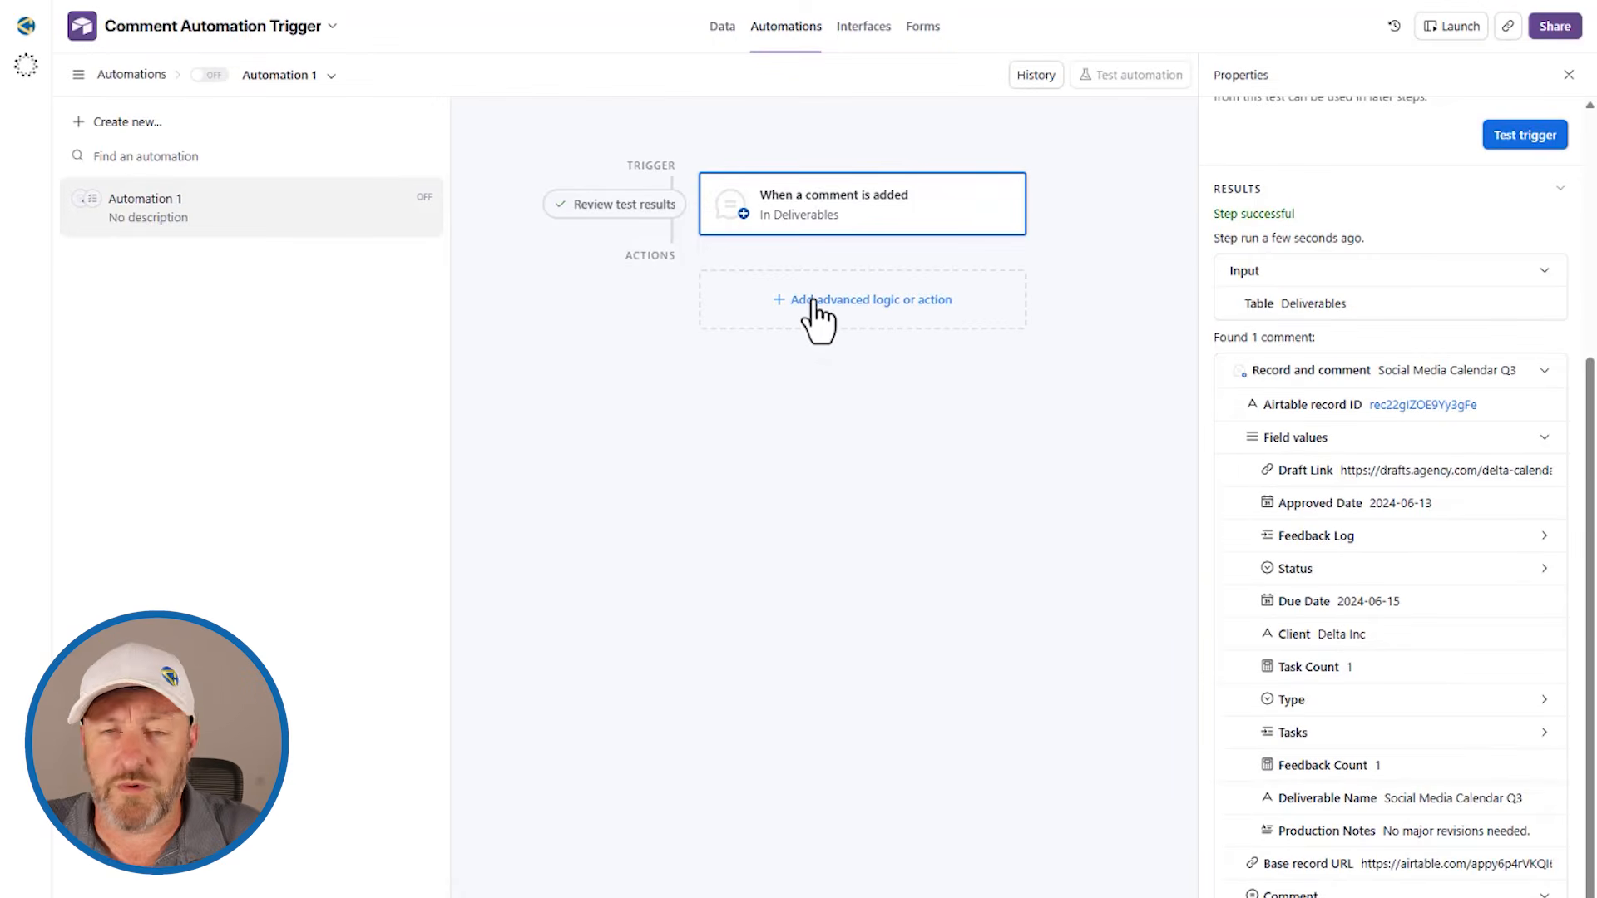
Step: Add a Create record action to the automation, targeting the Comment Log table
click(814, 303)
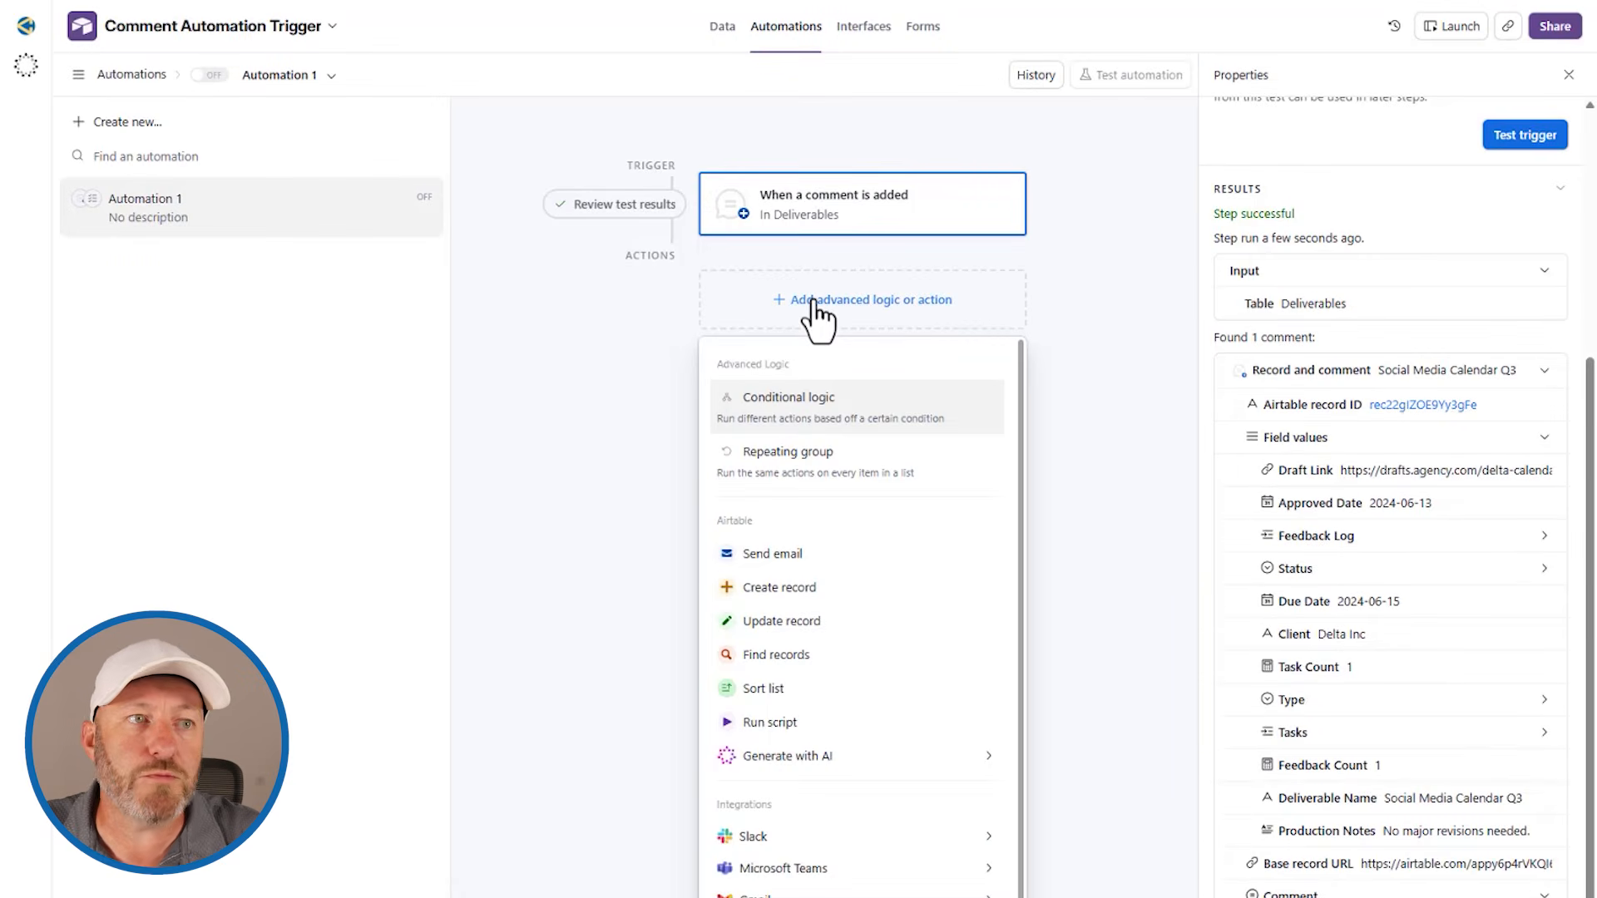
click(826, 589)
click(1348, 491)
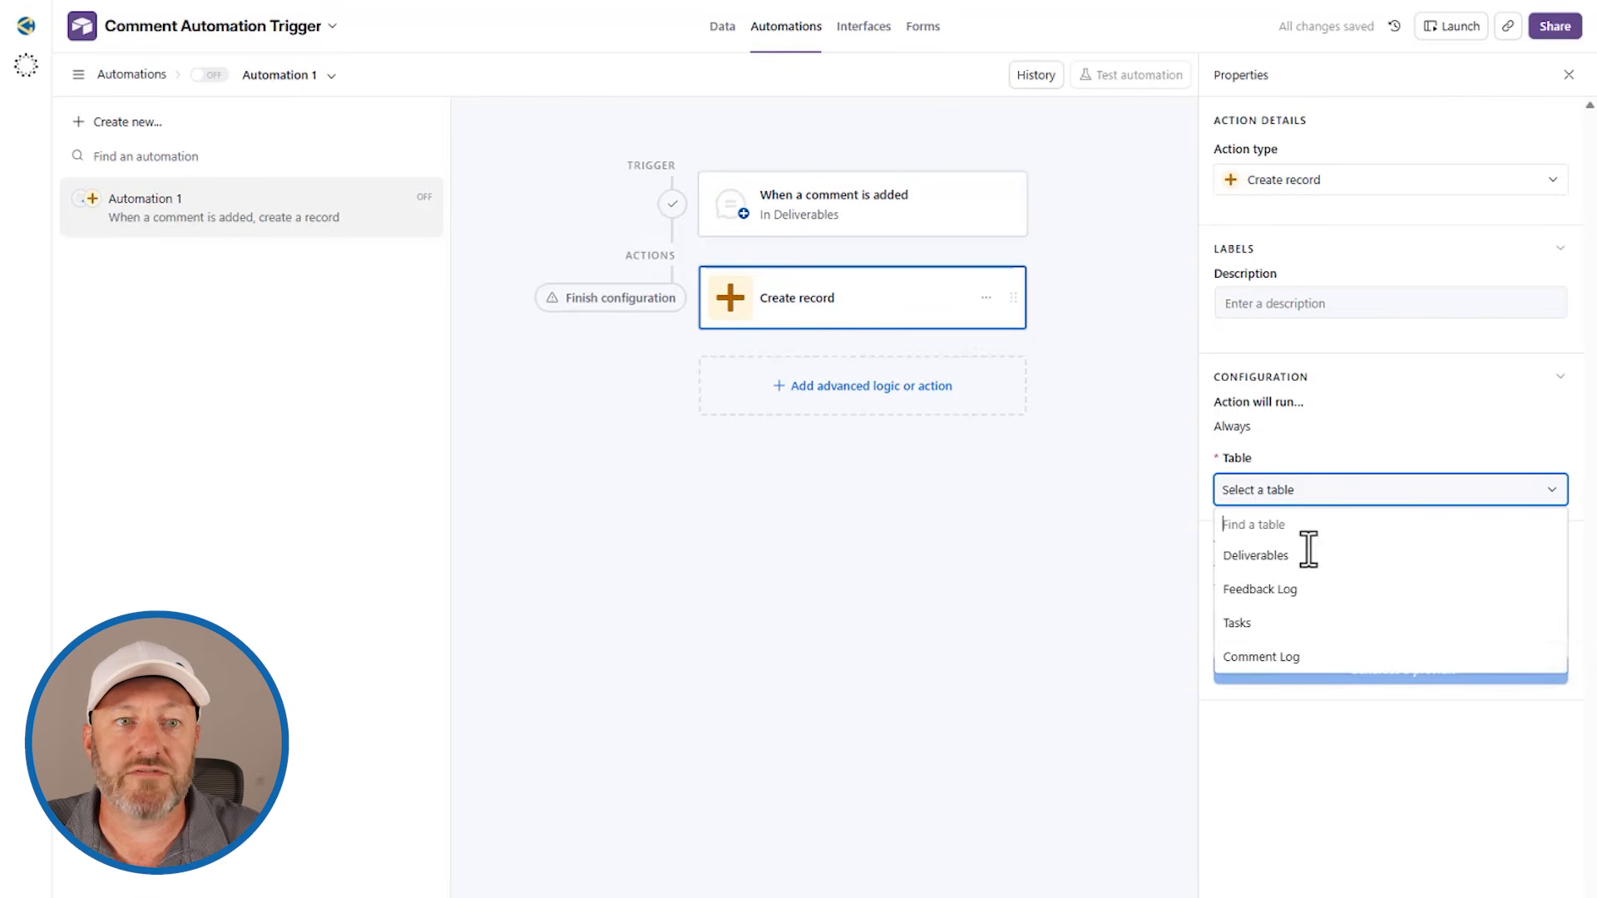
click(1275, 658)
Step: Add the Collaborator field to the action as a dynamic value filled with the trigger comment's Author user ID
click(1273, 558)
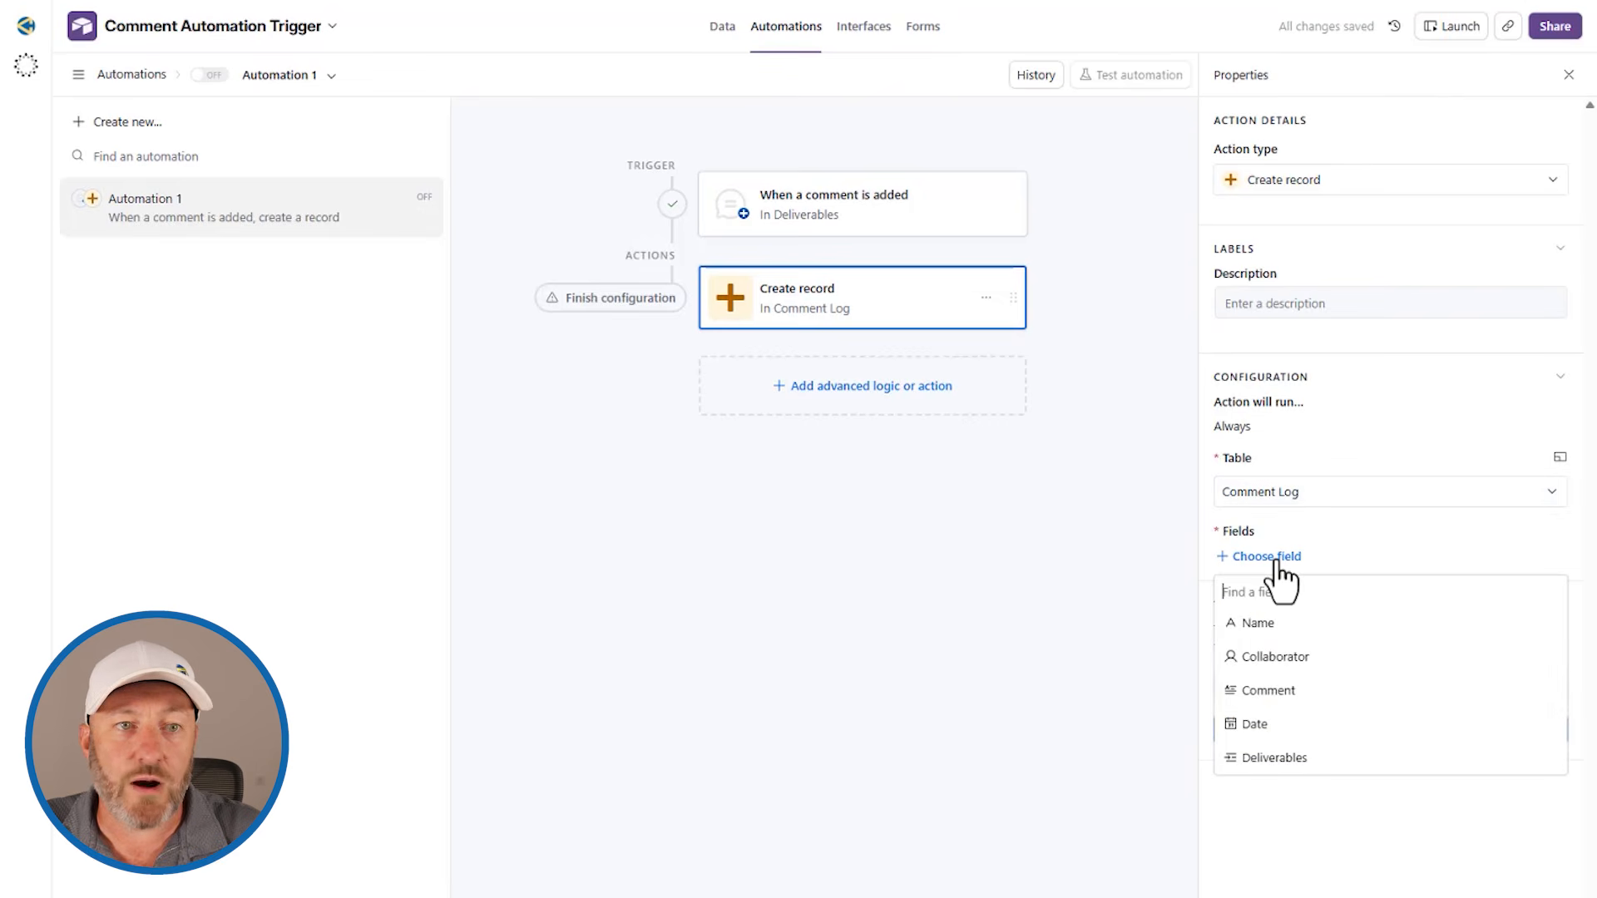
click(1286, 666)
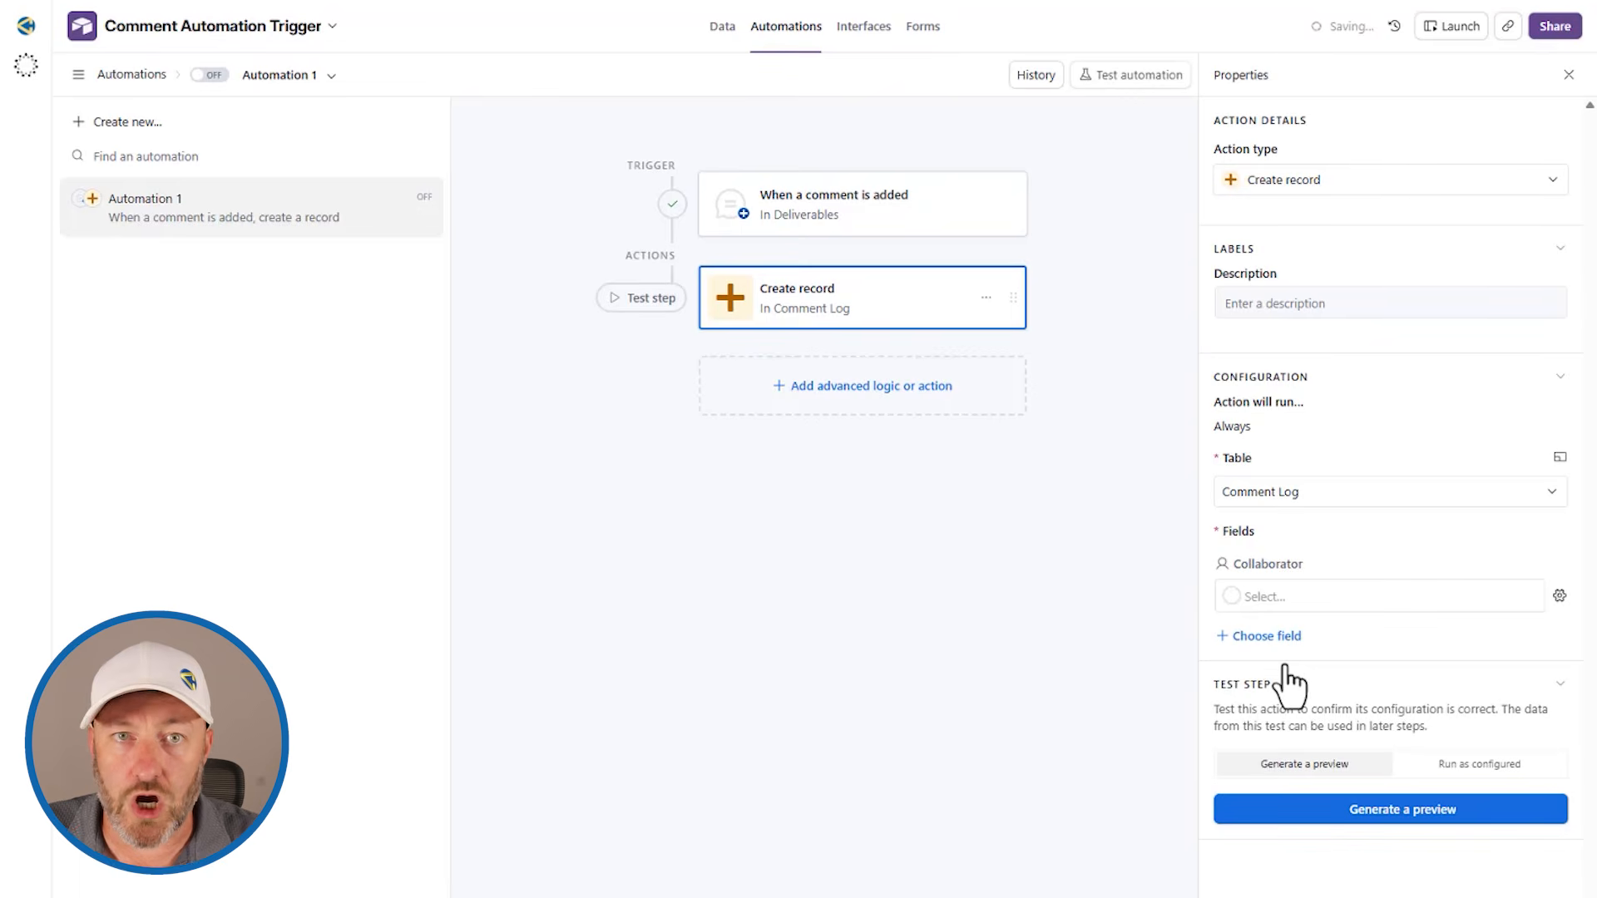
click(1560, 596)
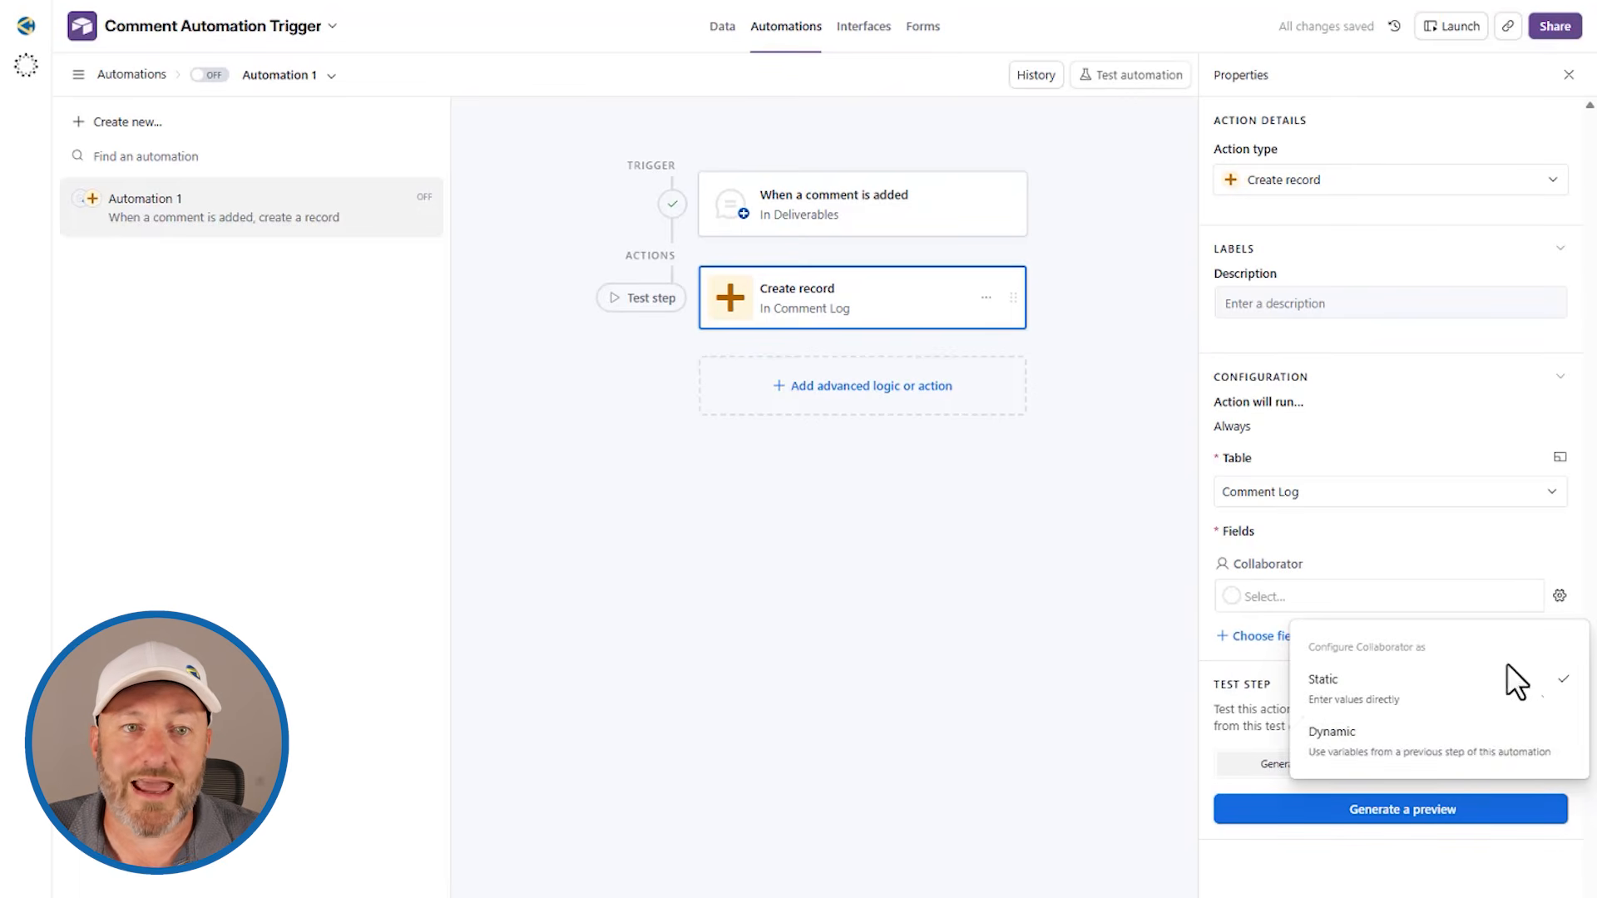
click(1480, 740)
click(1524, 596)
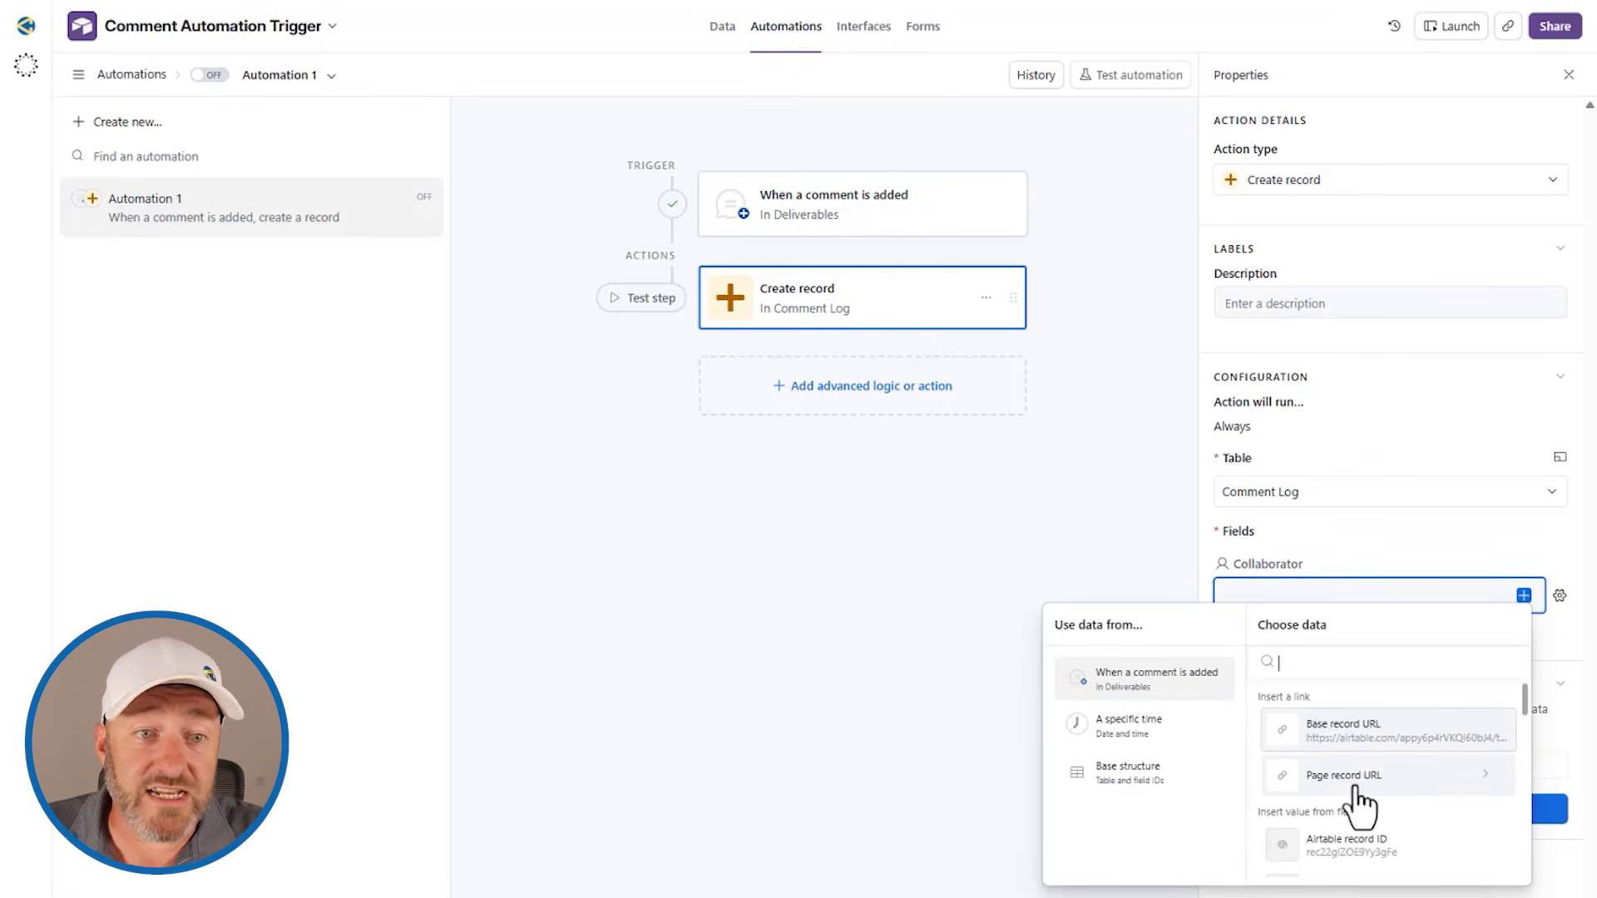
scroll(1358, 805, down, 2)
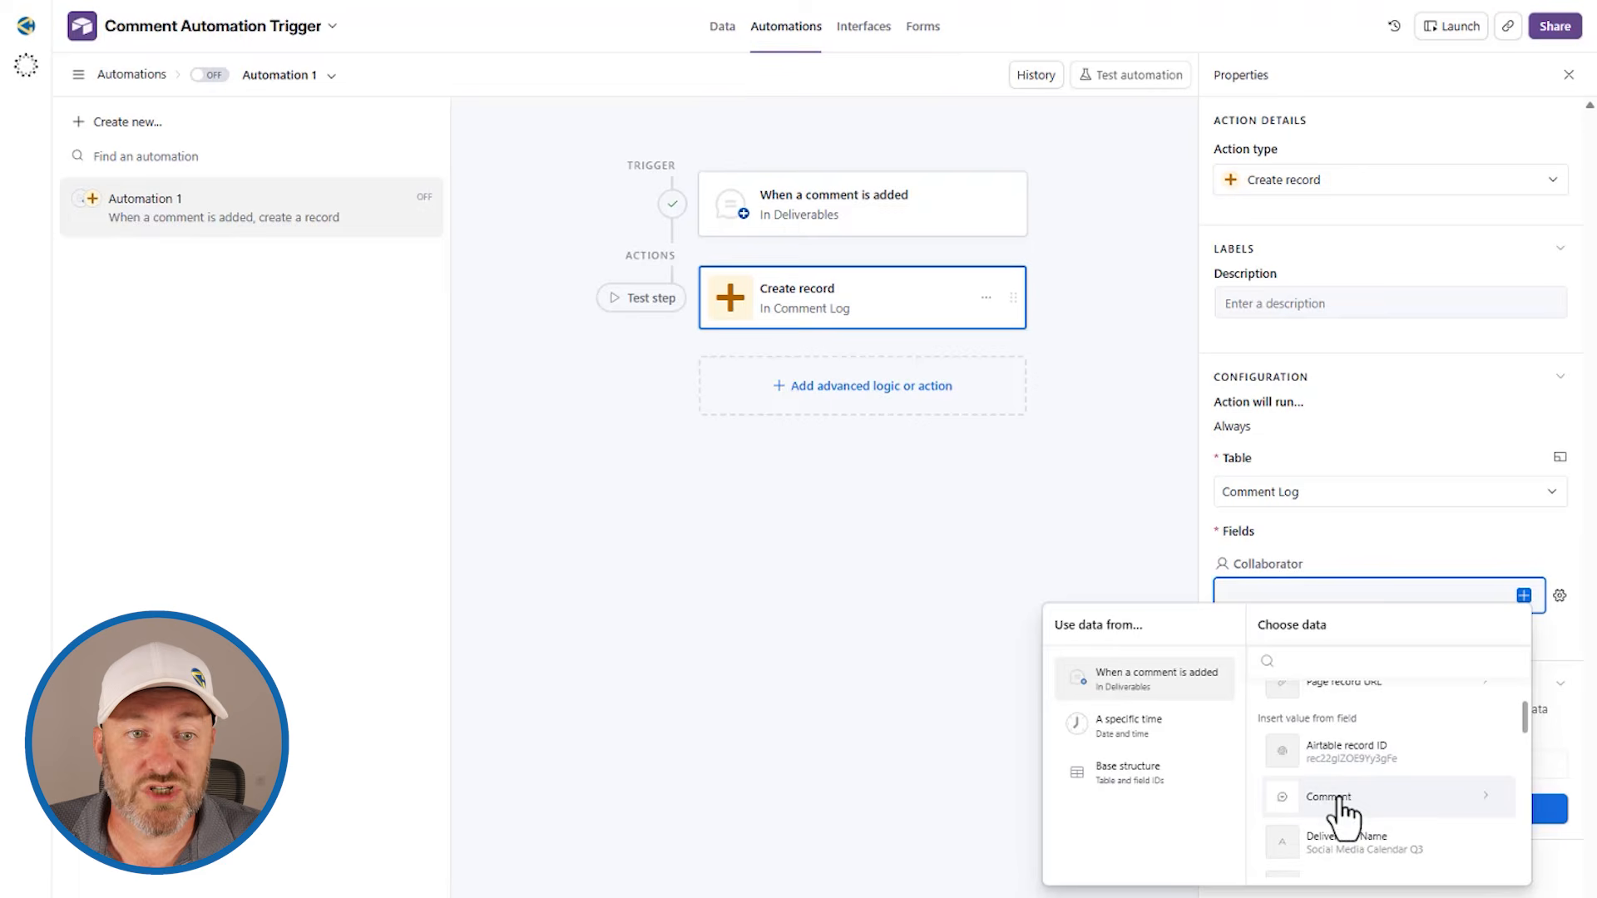
click(1357, 799)
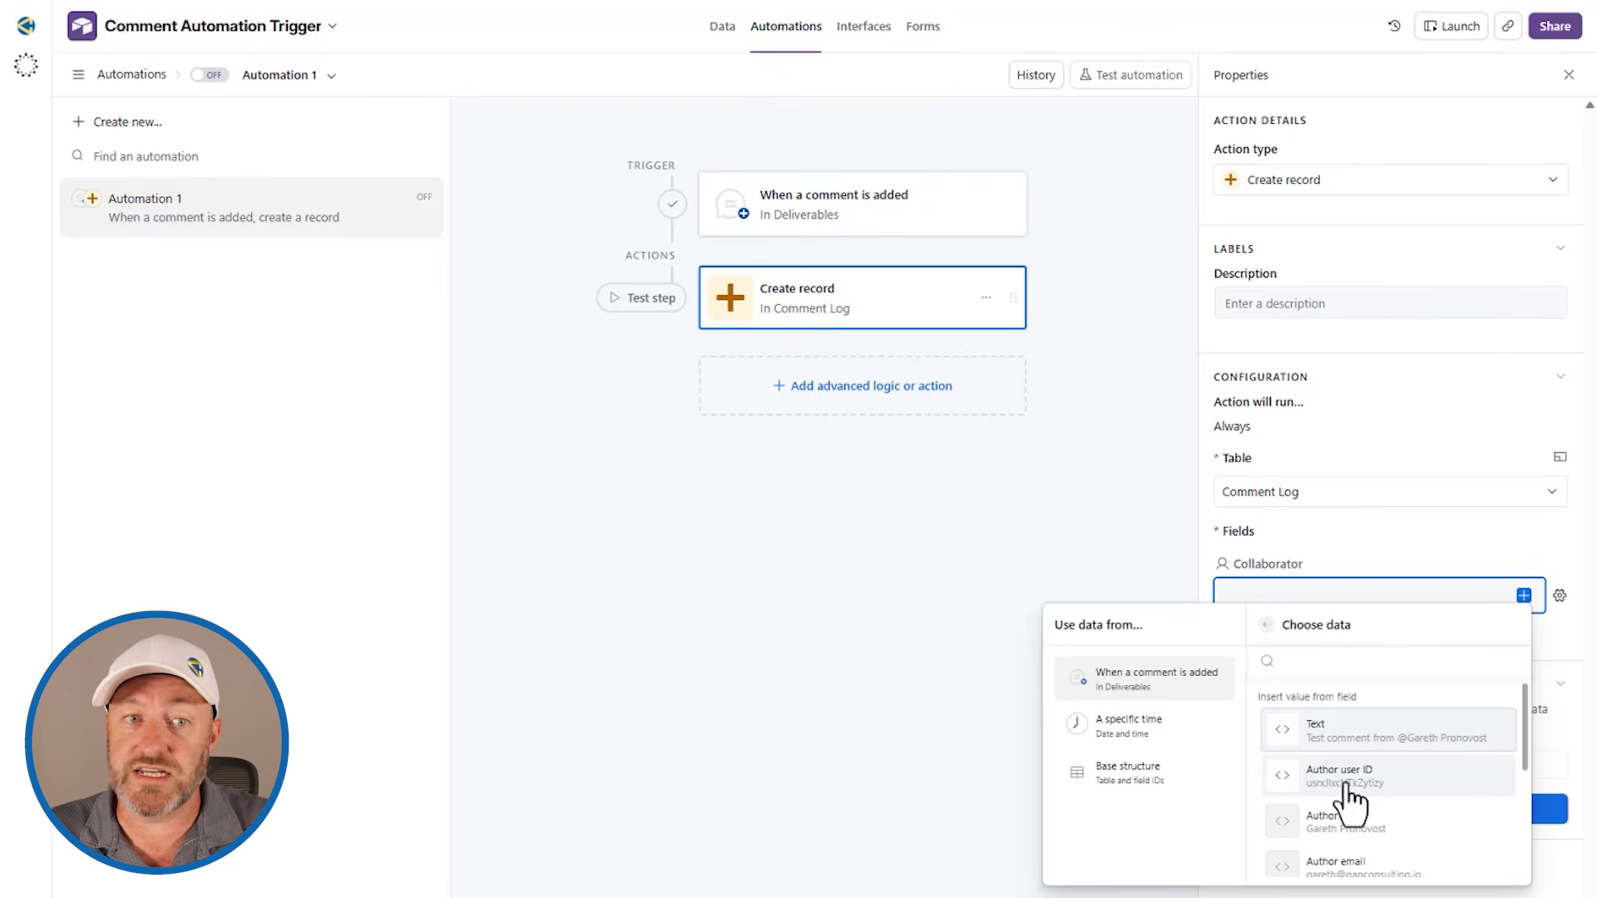
click(1314, 790)
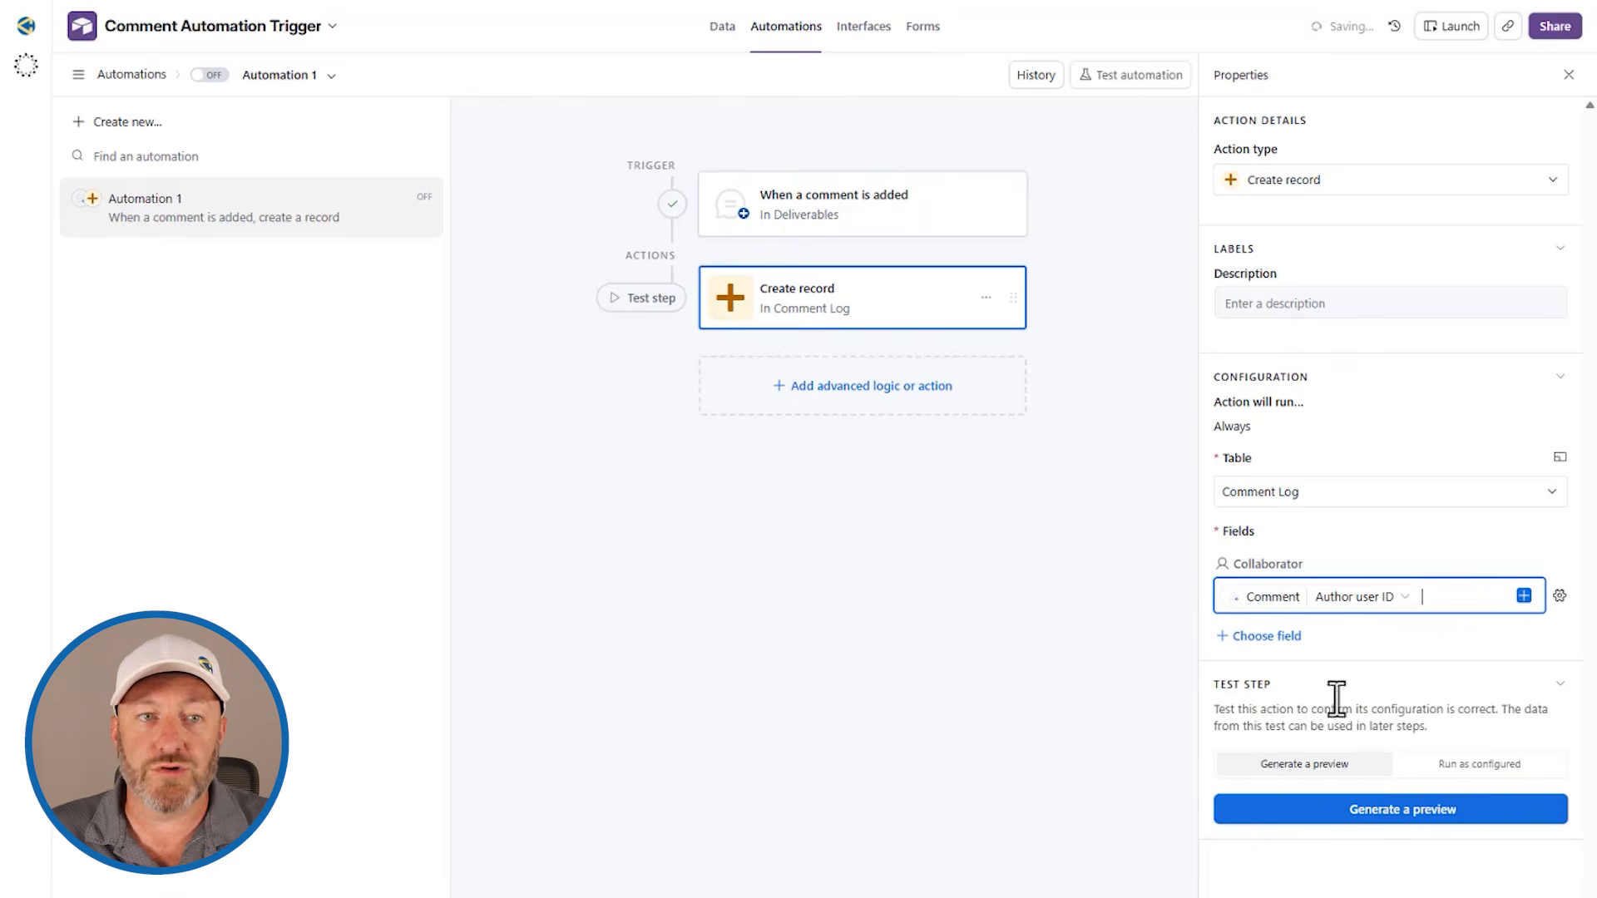
Step: Add the Comment field to the action and fill it with the trigger comment's Text
click(1290, 636)
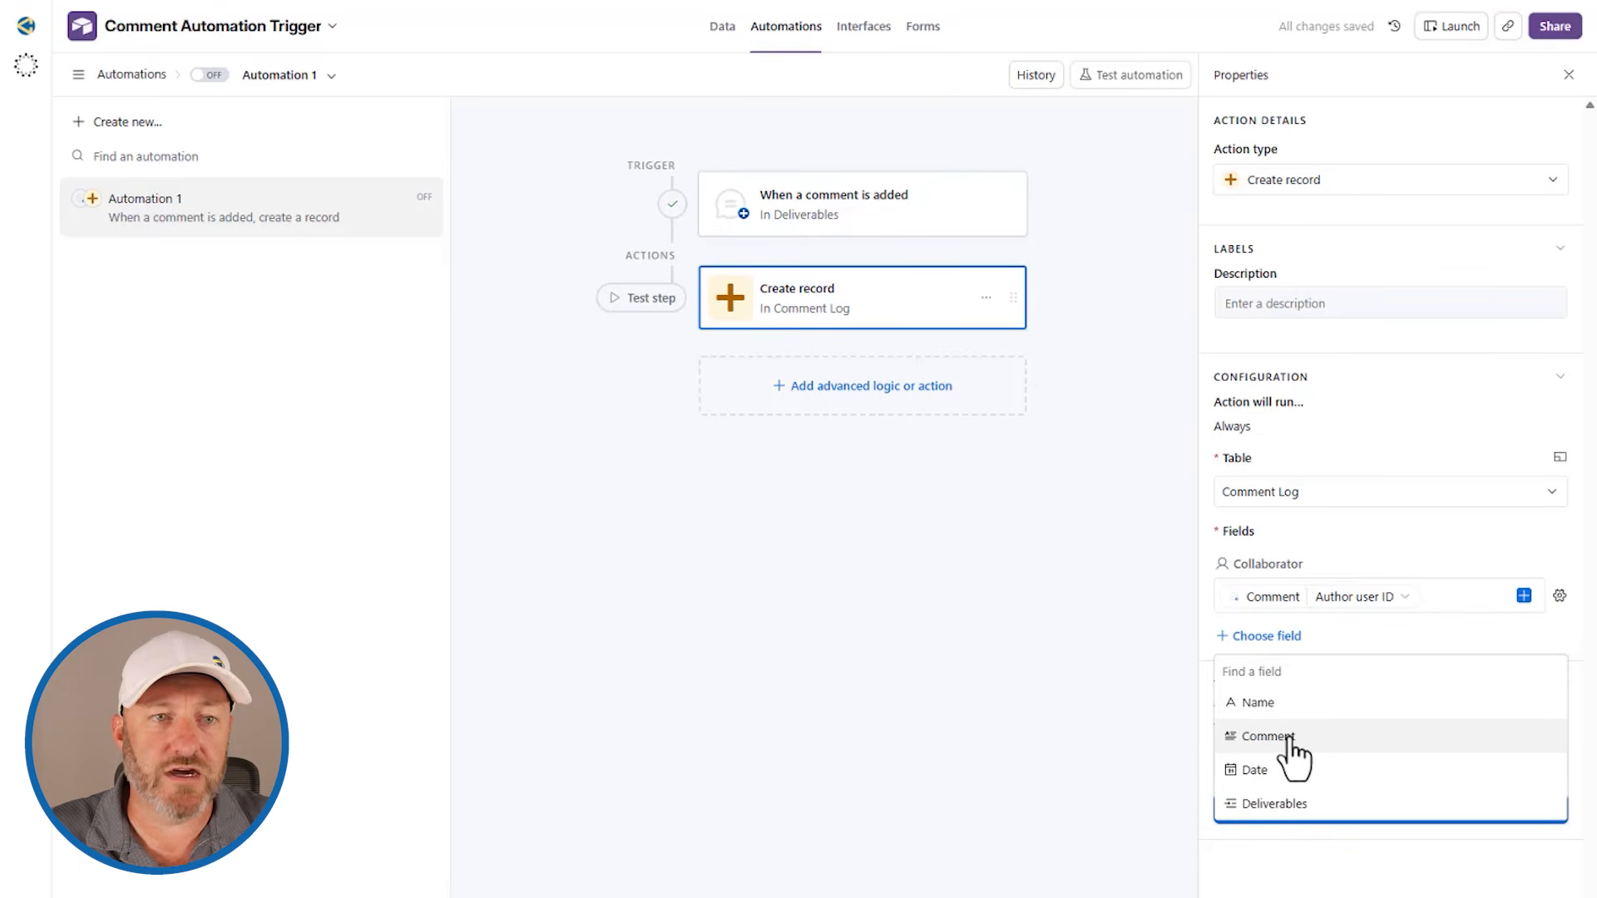
click(1289, 737)
click(1319, 672)
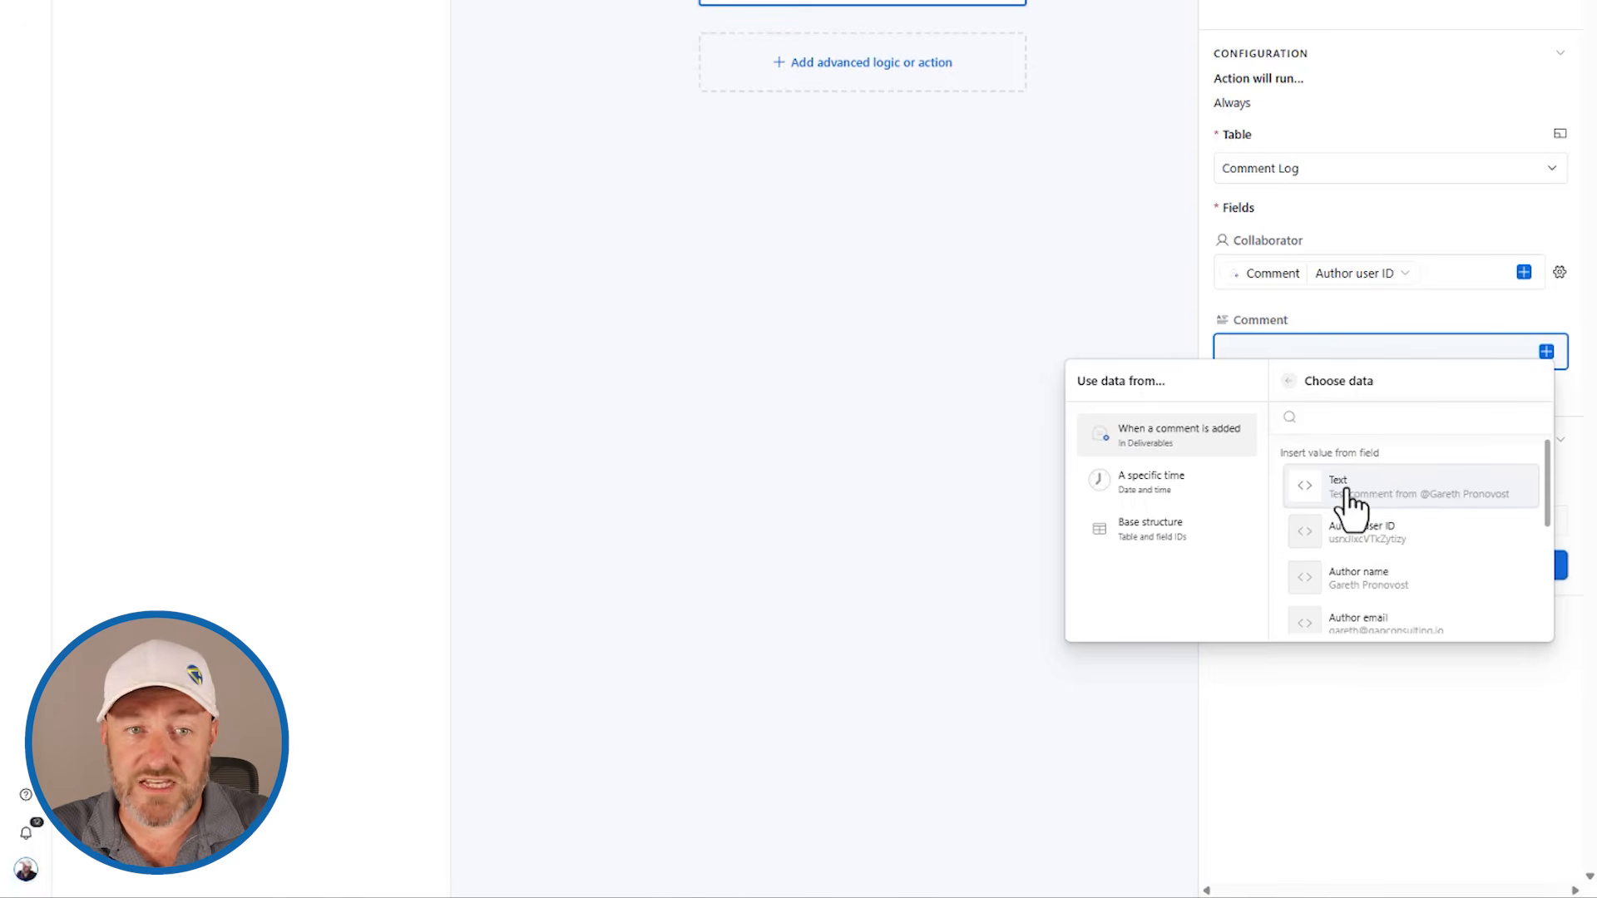
scroll(1365, 500, down, 5)
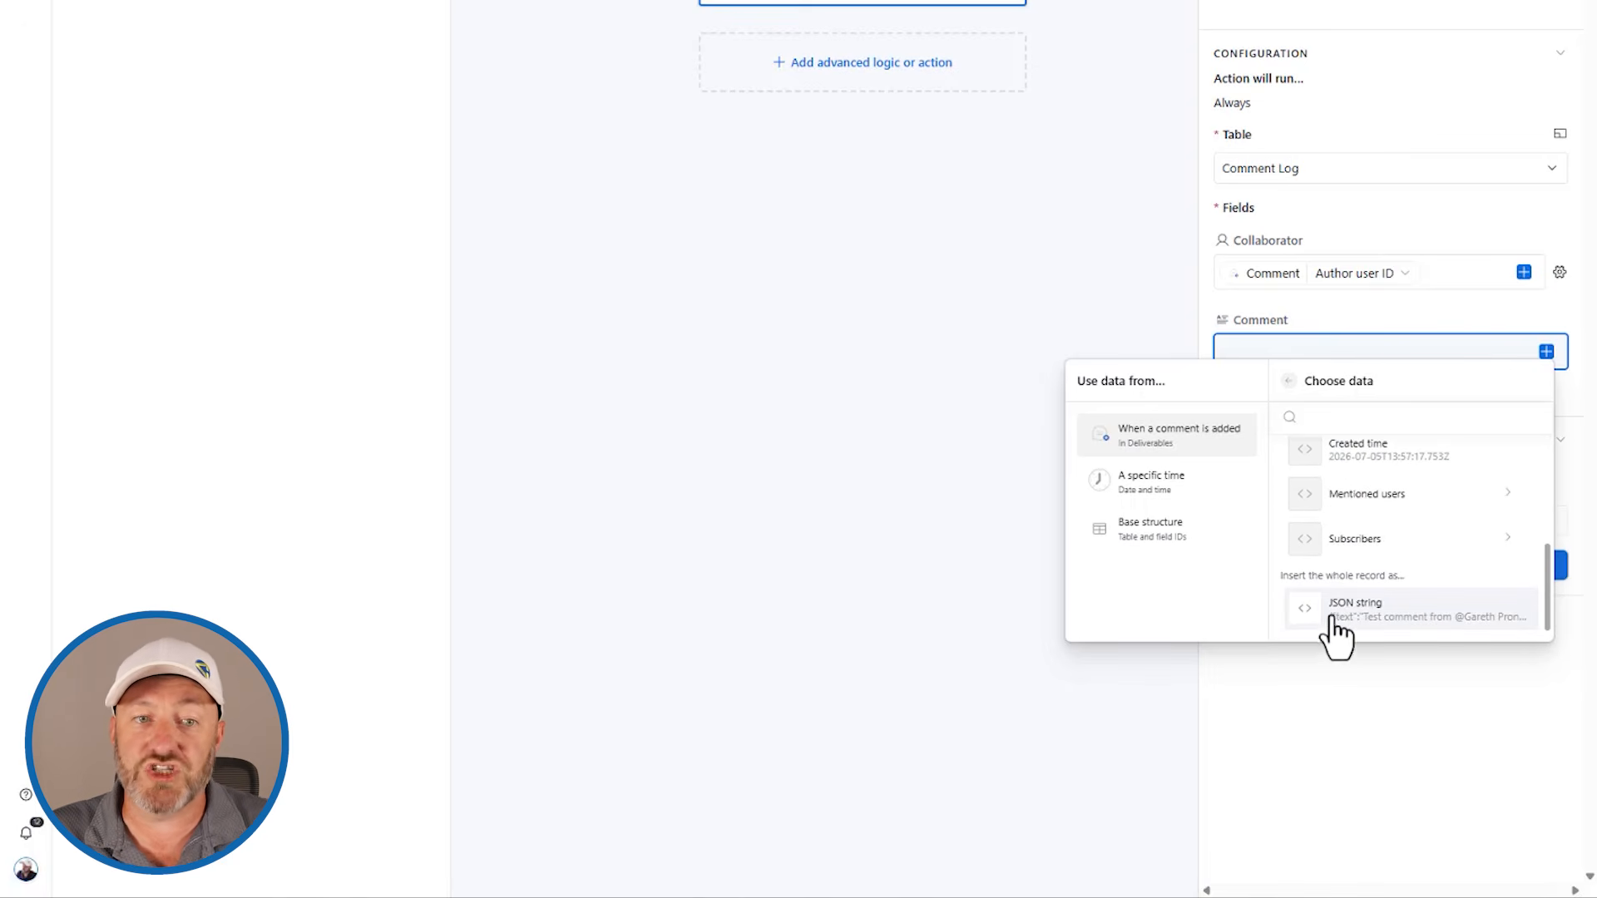
scroll(1406, 632, up, 5)
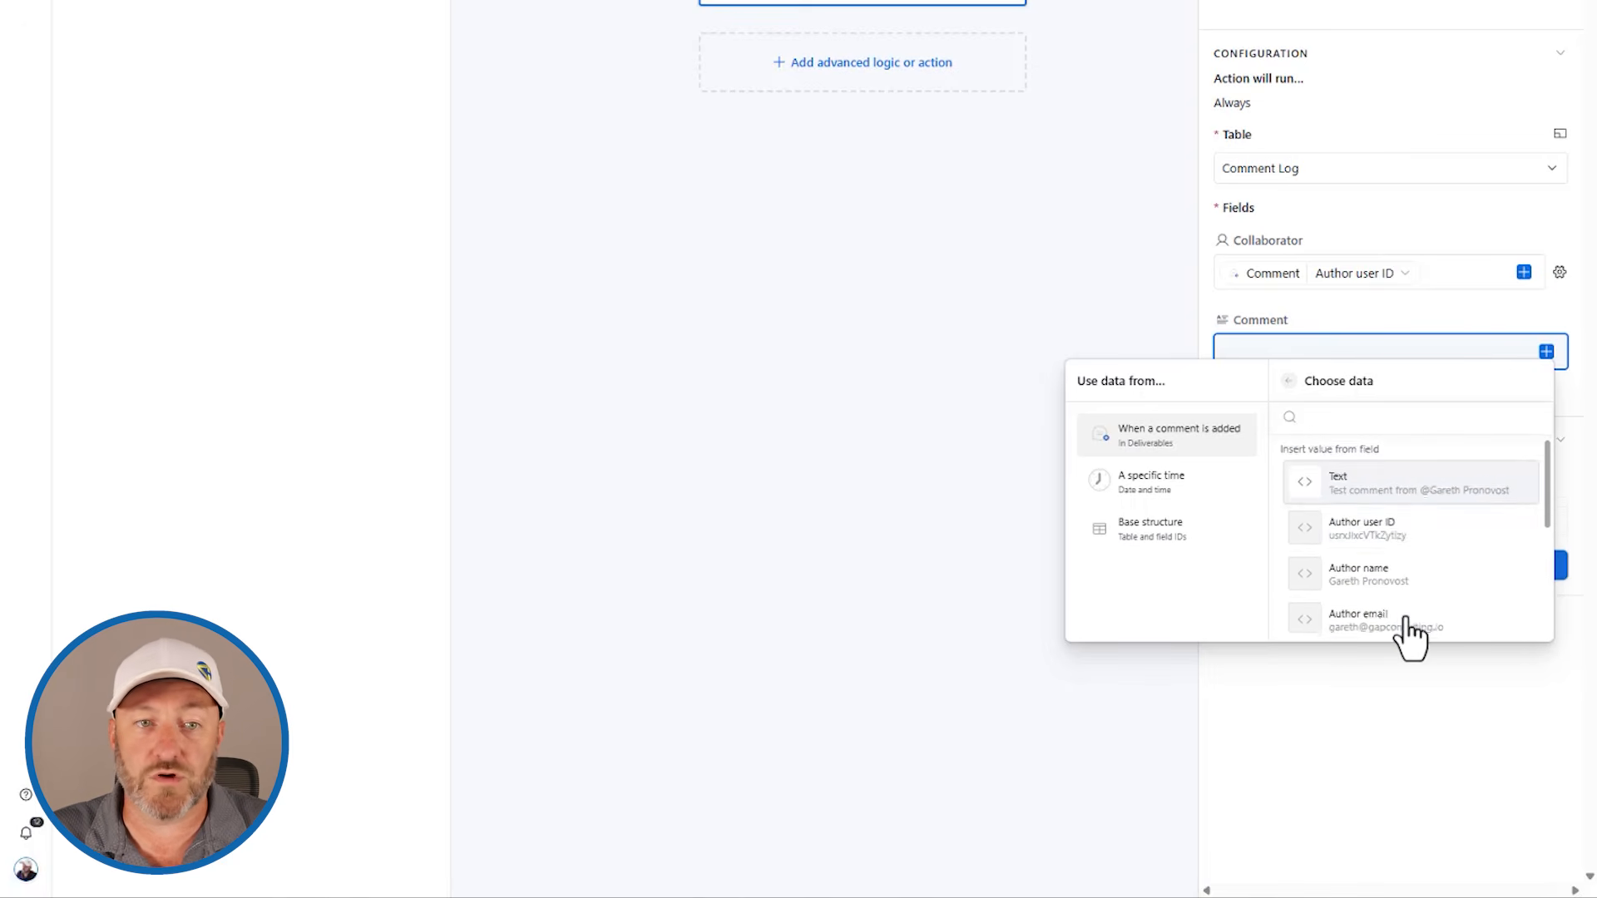
click(1392, 499)
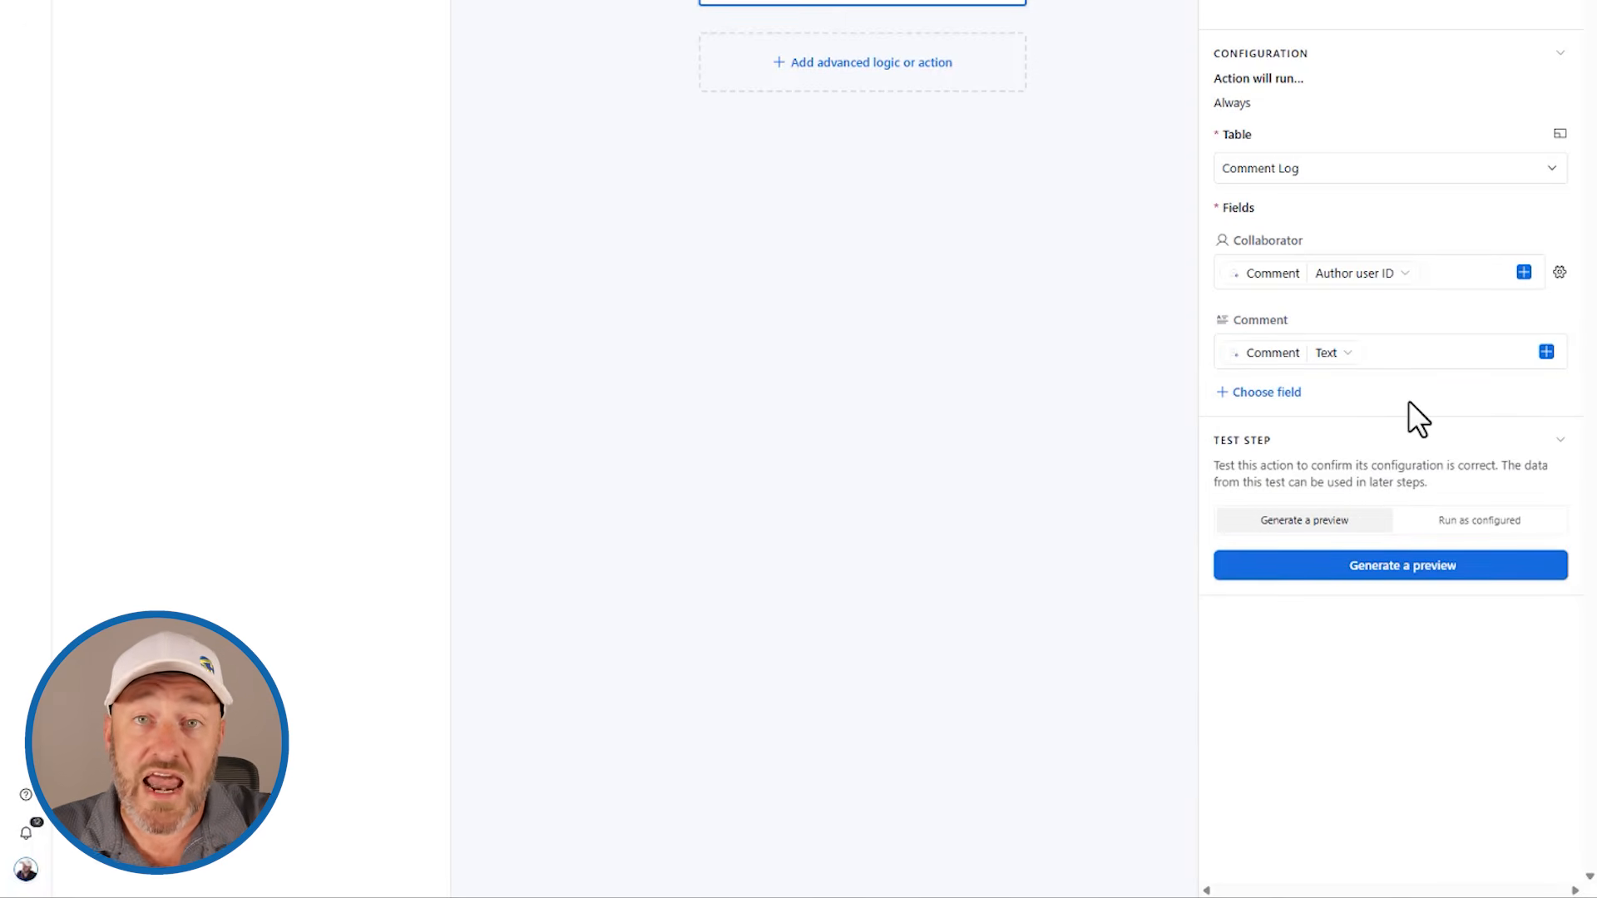
Step: Add the Date field to the action as a dynamic value filled with the trigger comment's Created time
click(1289, 393)
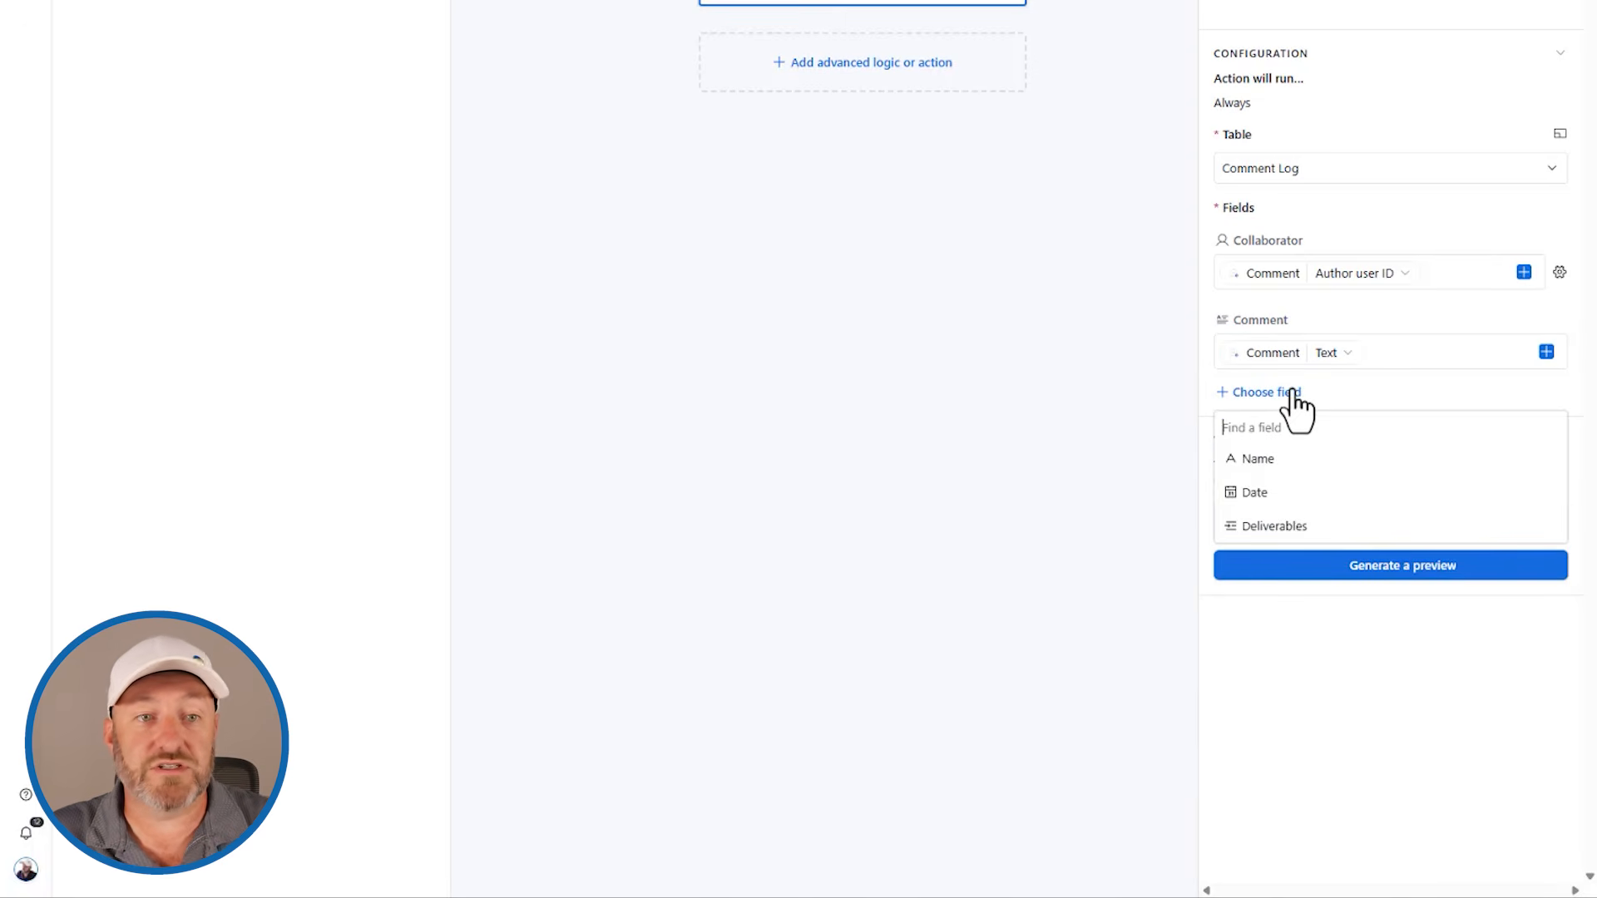
click(1296, 498)
click(1559, 433)
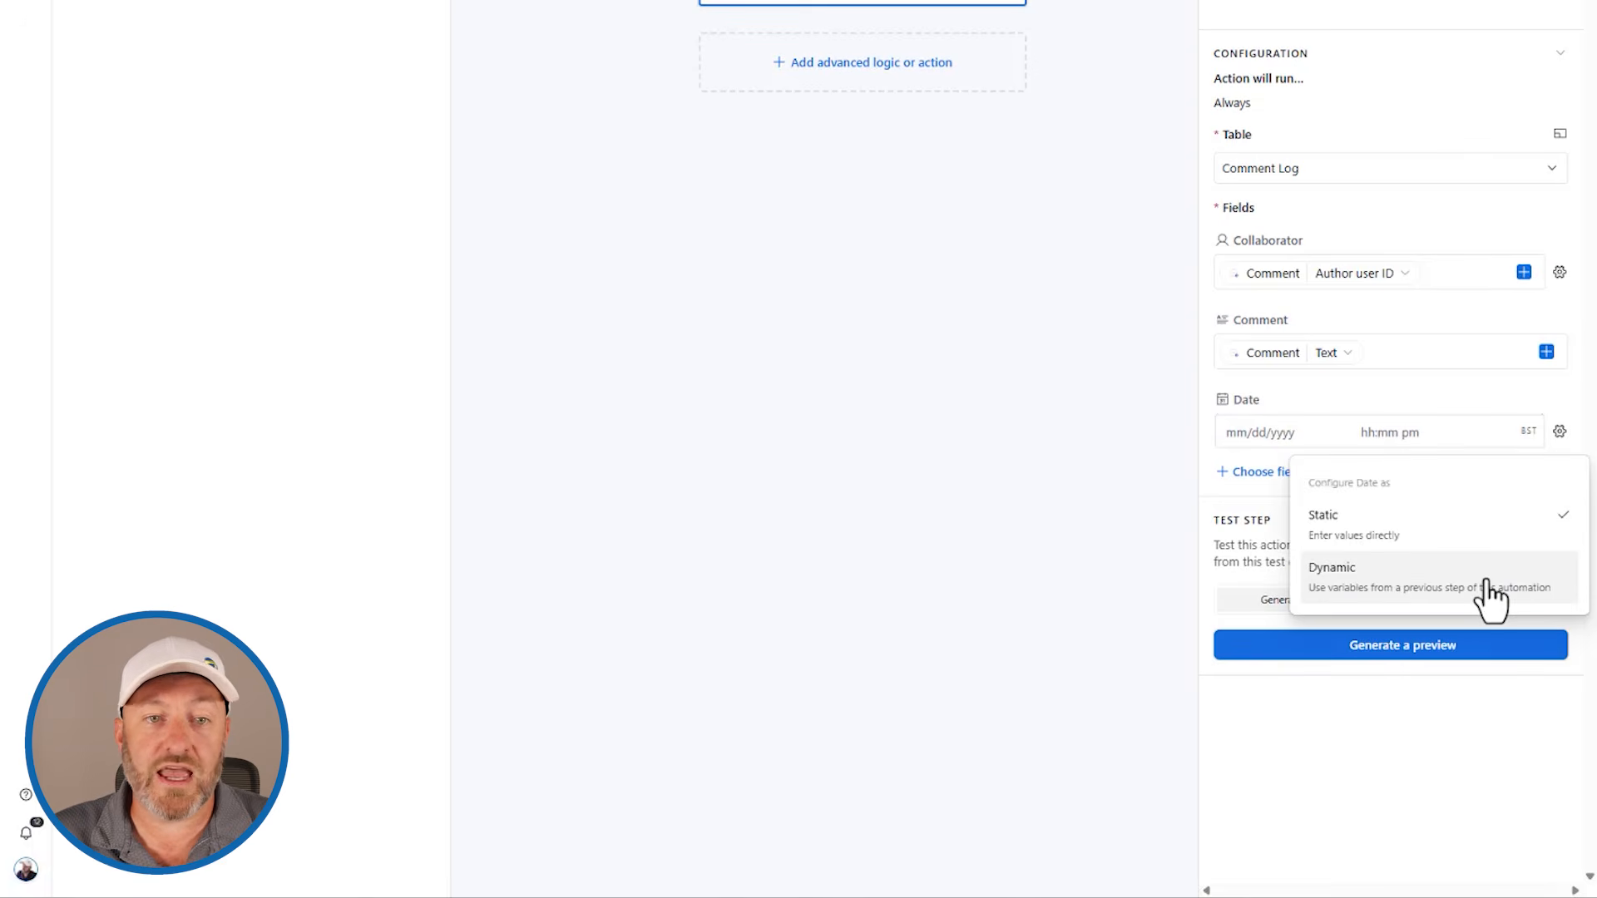
click(1489, 593)
click(1524, 431)
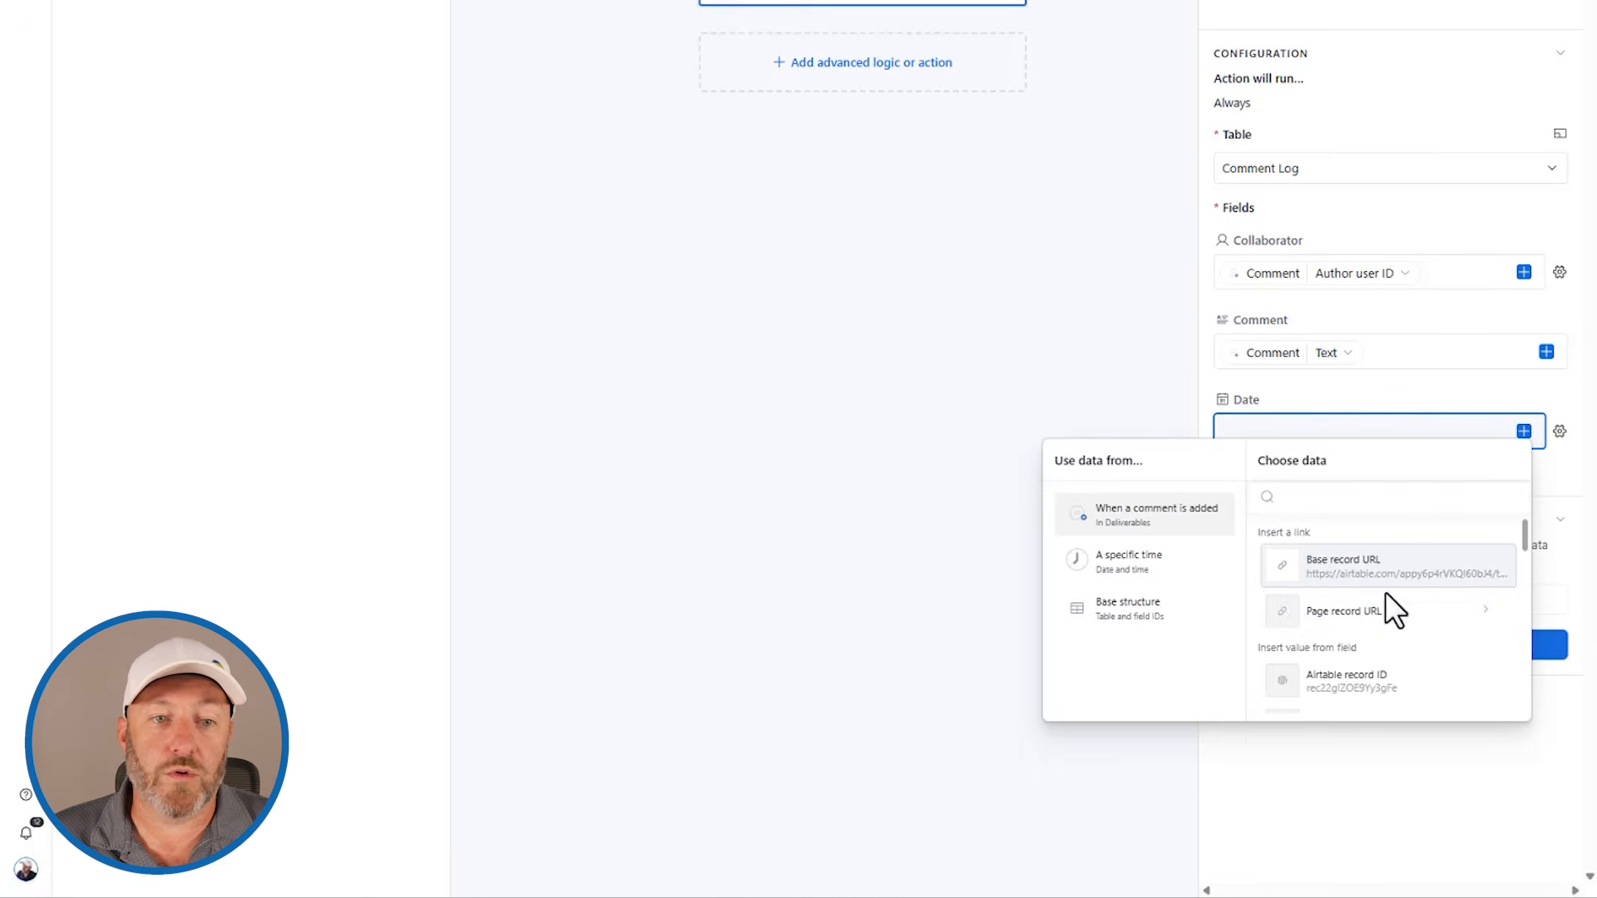
scroll(1389, 620, down, 2)
scroll(1381, 649, up, 1)
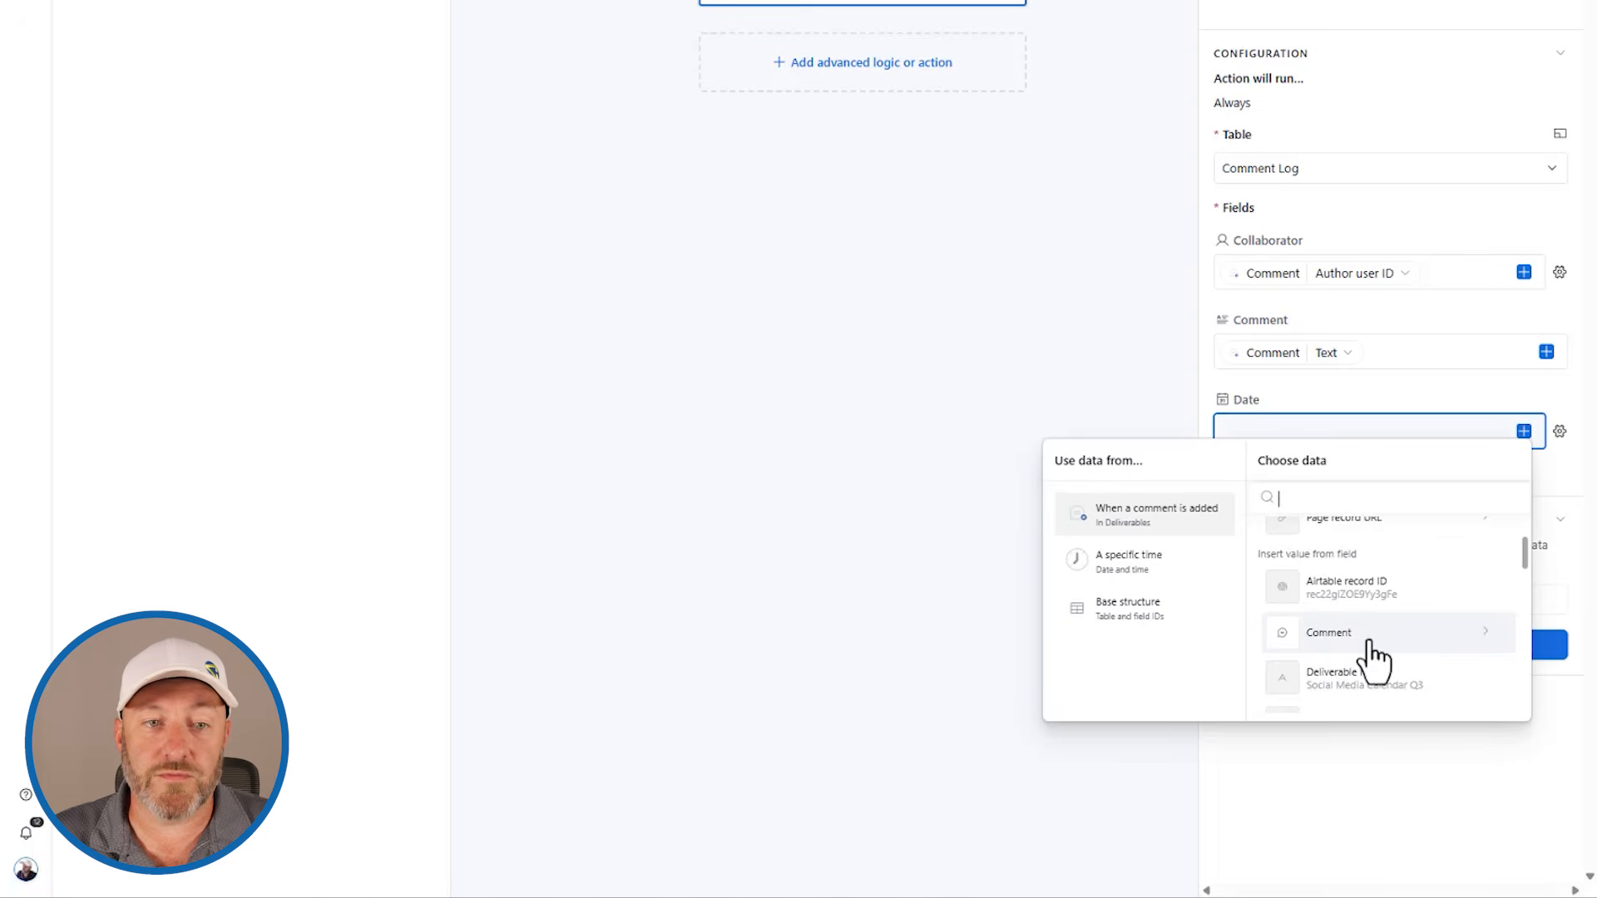
click(1369, 642)
scroll(1397, 615, down, 2)
scroll(1402, 616, down, 1)
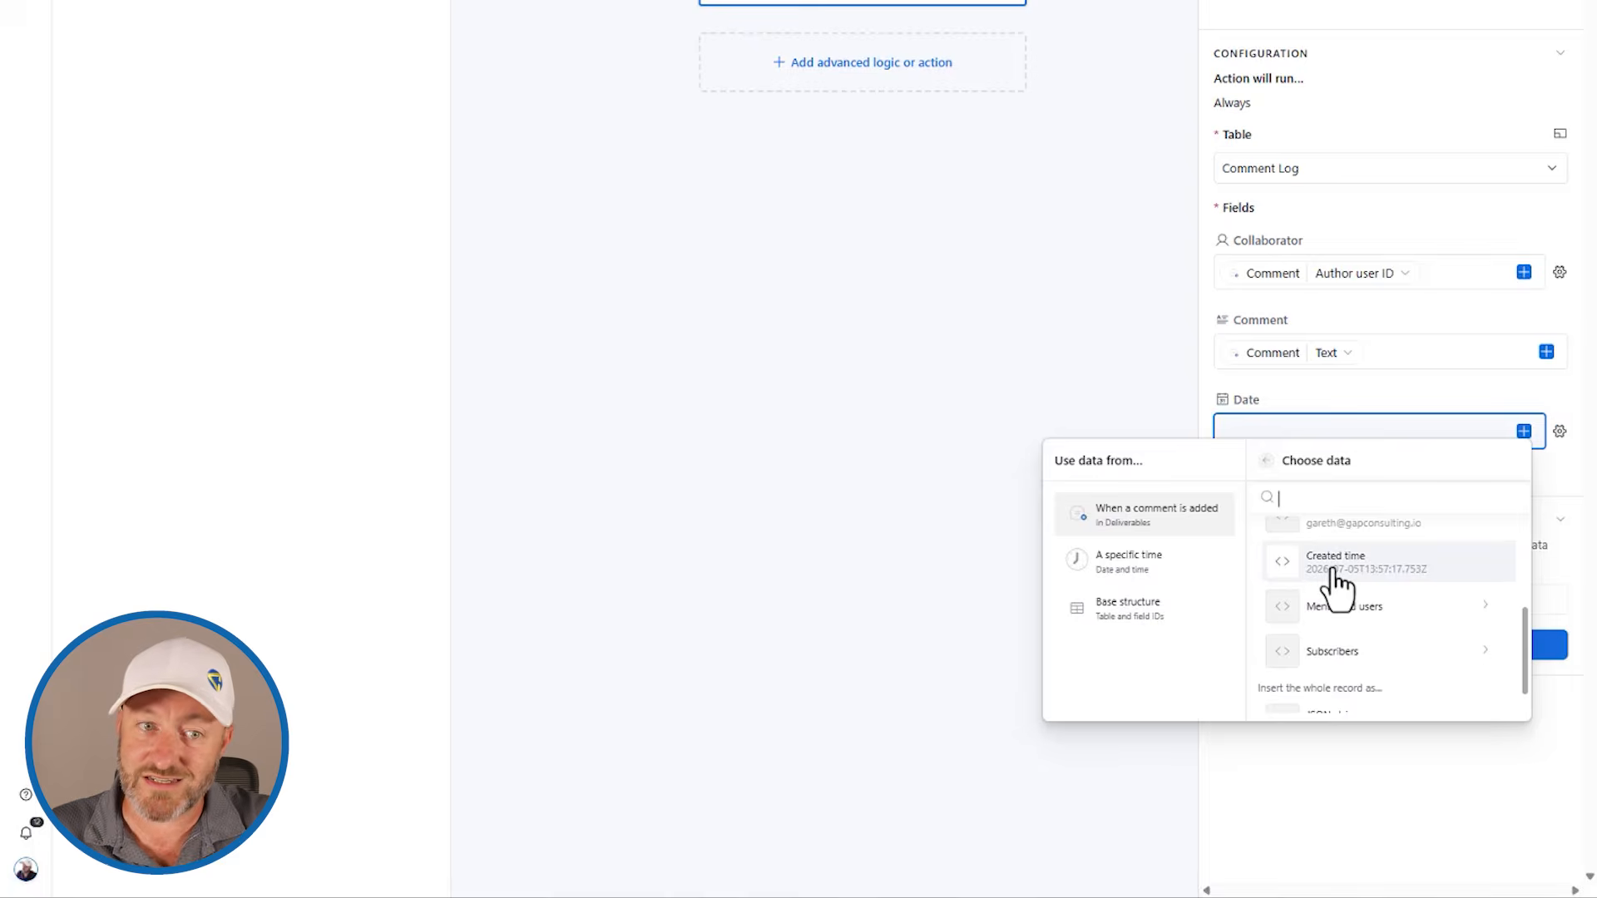
click(1336, 565)
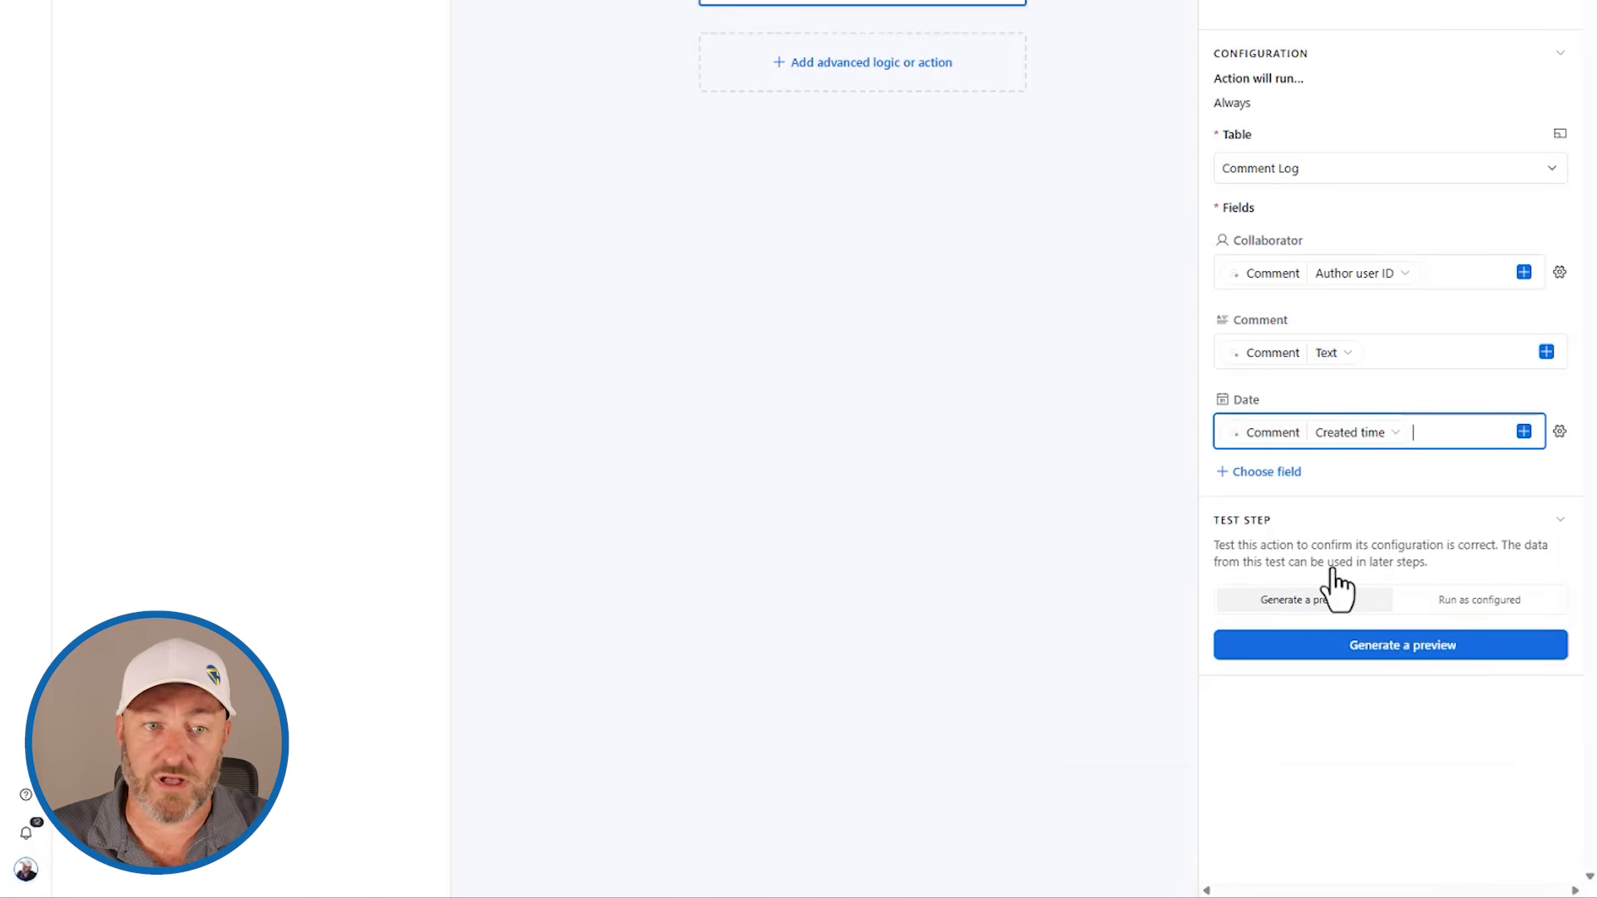
Step: Add the Deliverables link field to the action and fill it with the trigger record's Airtable record ID
click(1277, 473)
click(1278, 574)
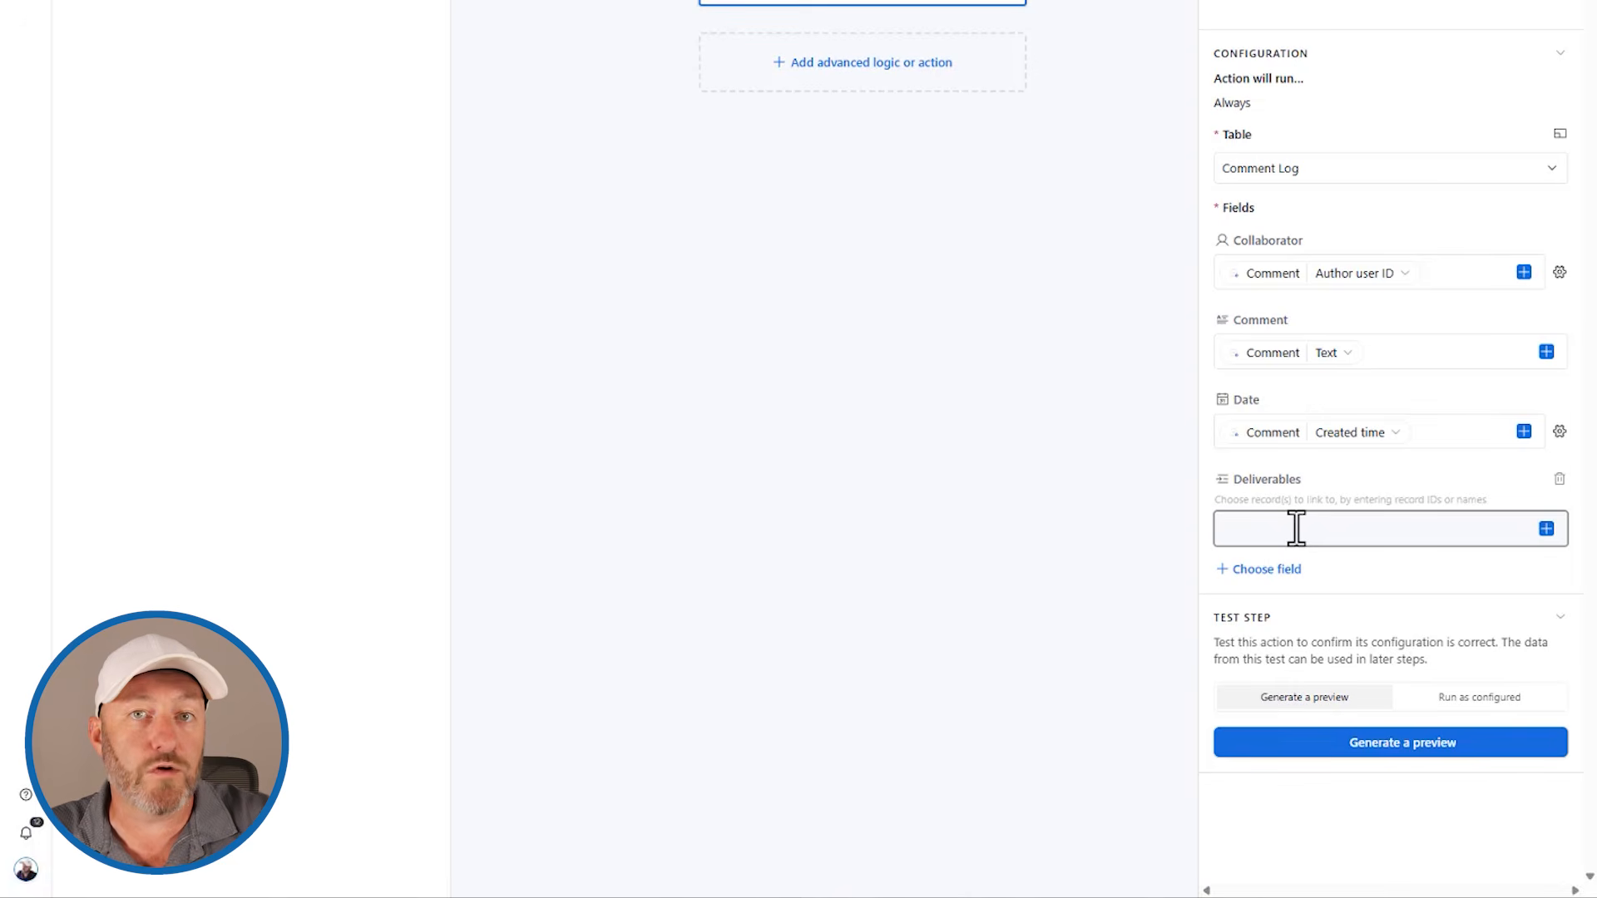
click(1545, 530)
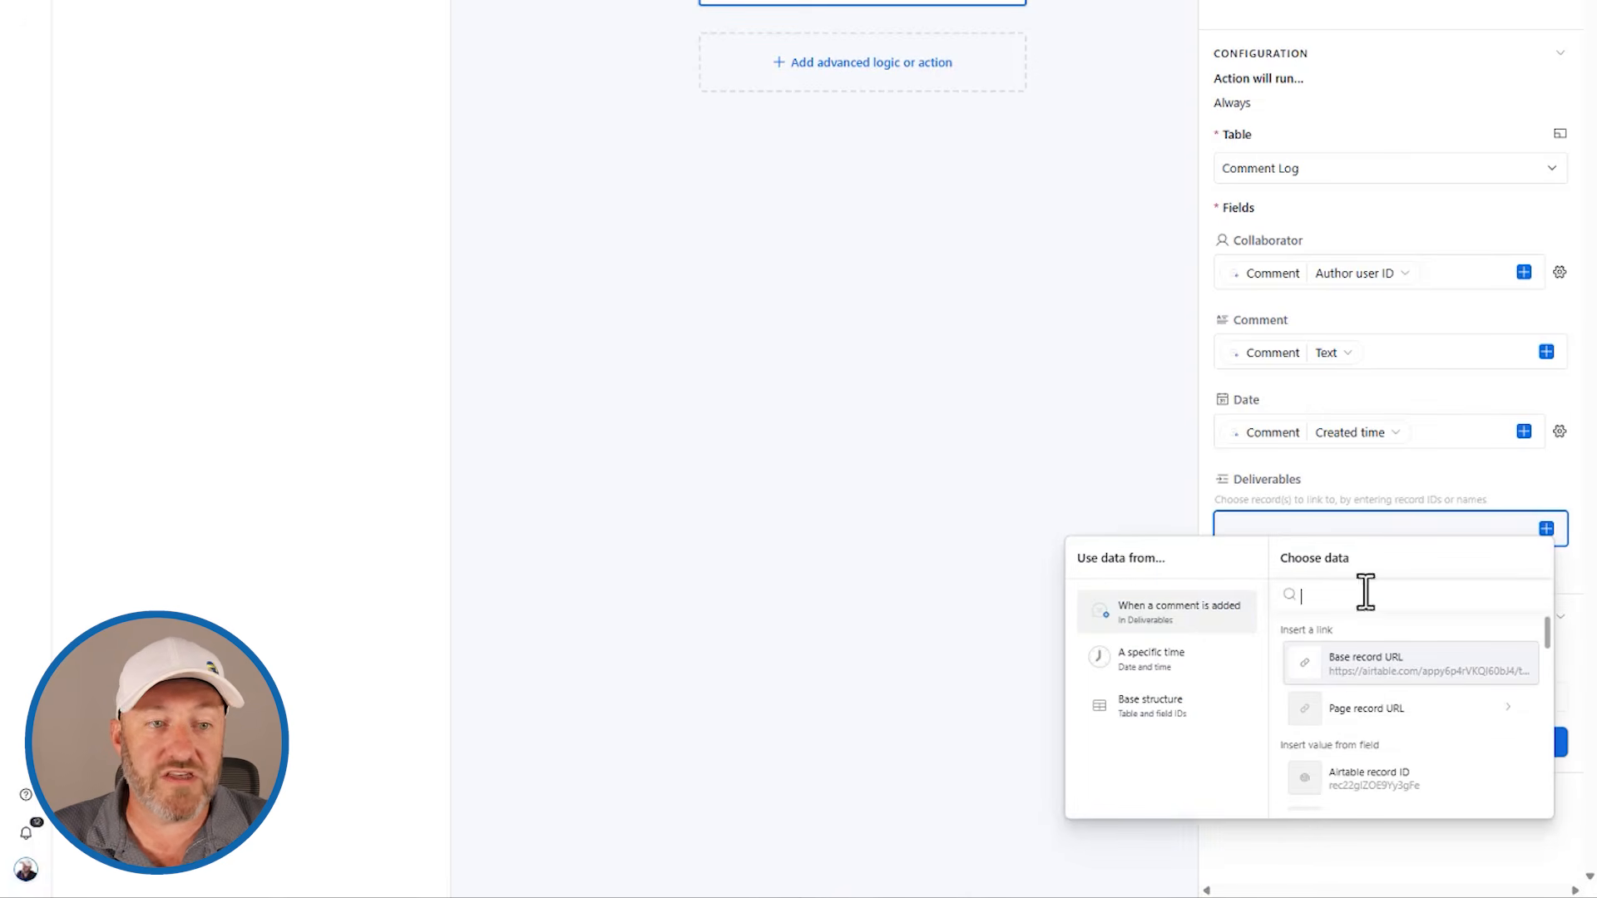
click(1341, 783)
Step: Test the Create record action as configured, and widen the Comment column in the Comment Log table
click(1450, 703)
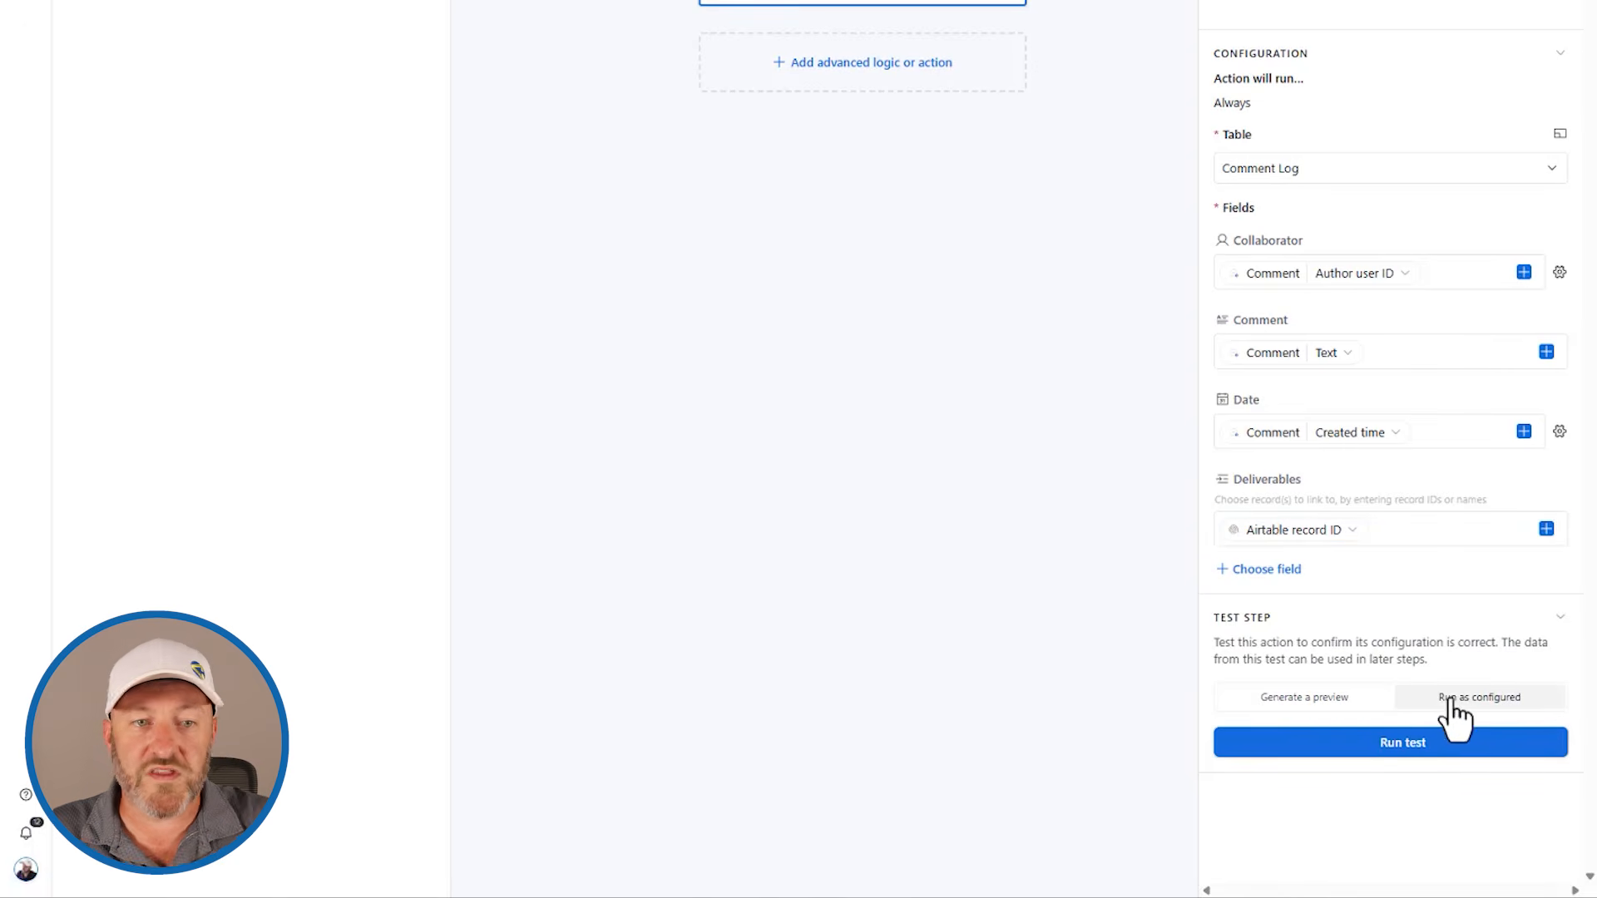
click(1406, 745)
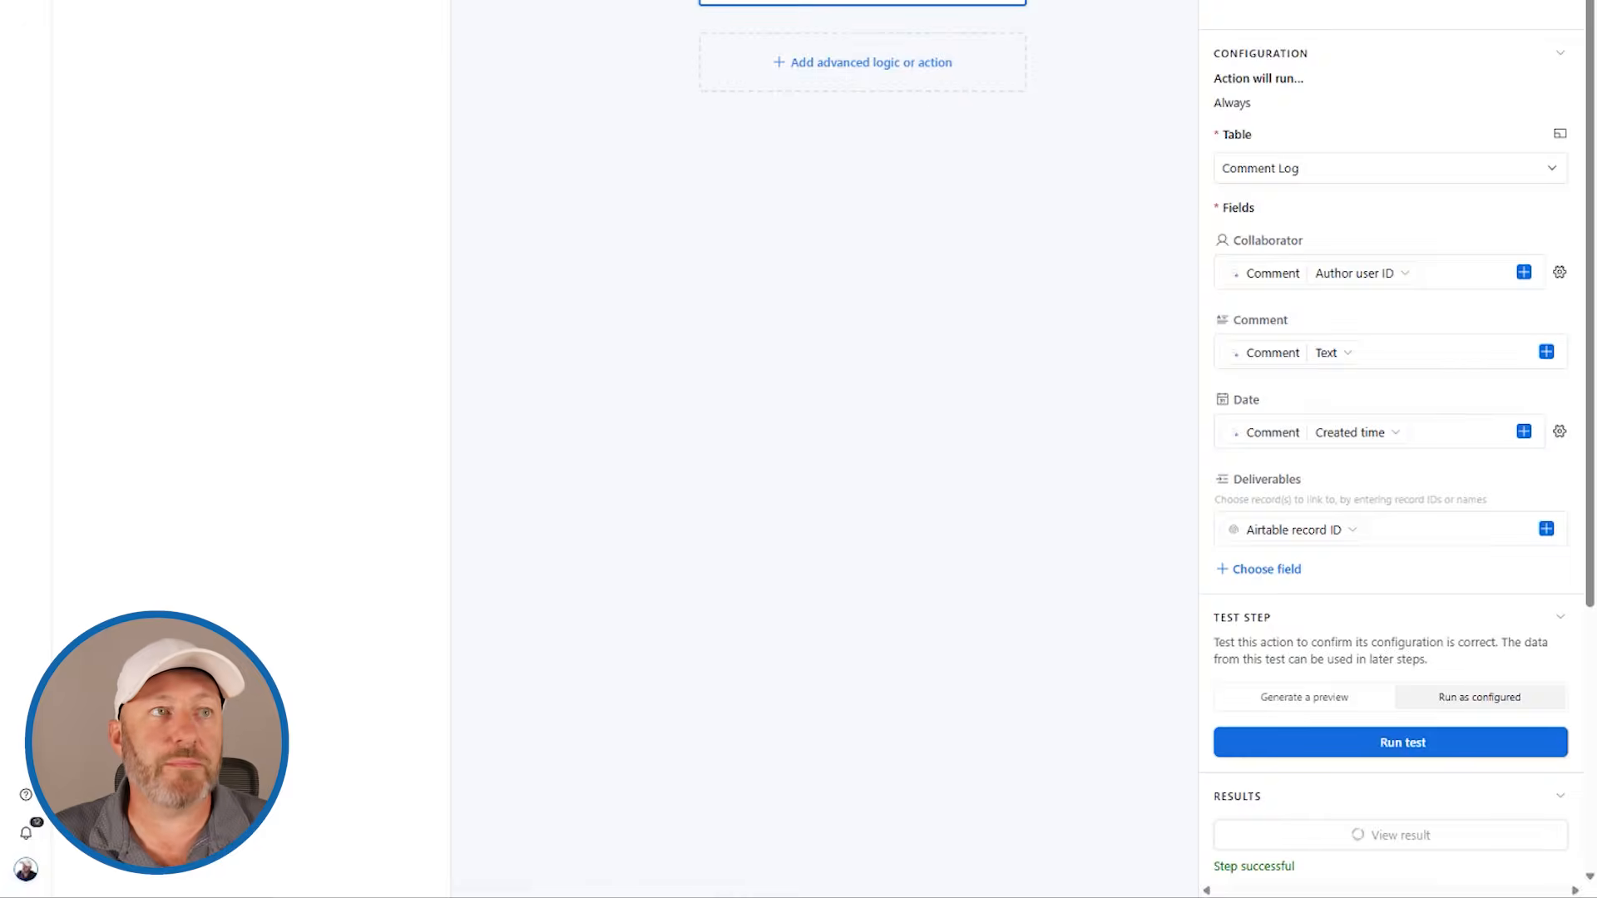
key(Escape)
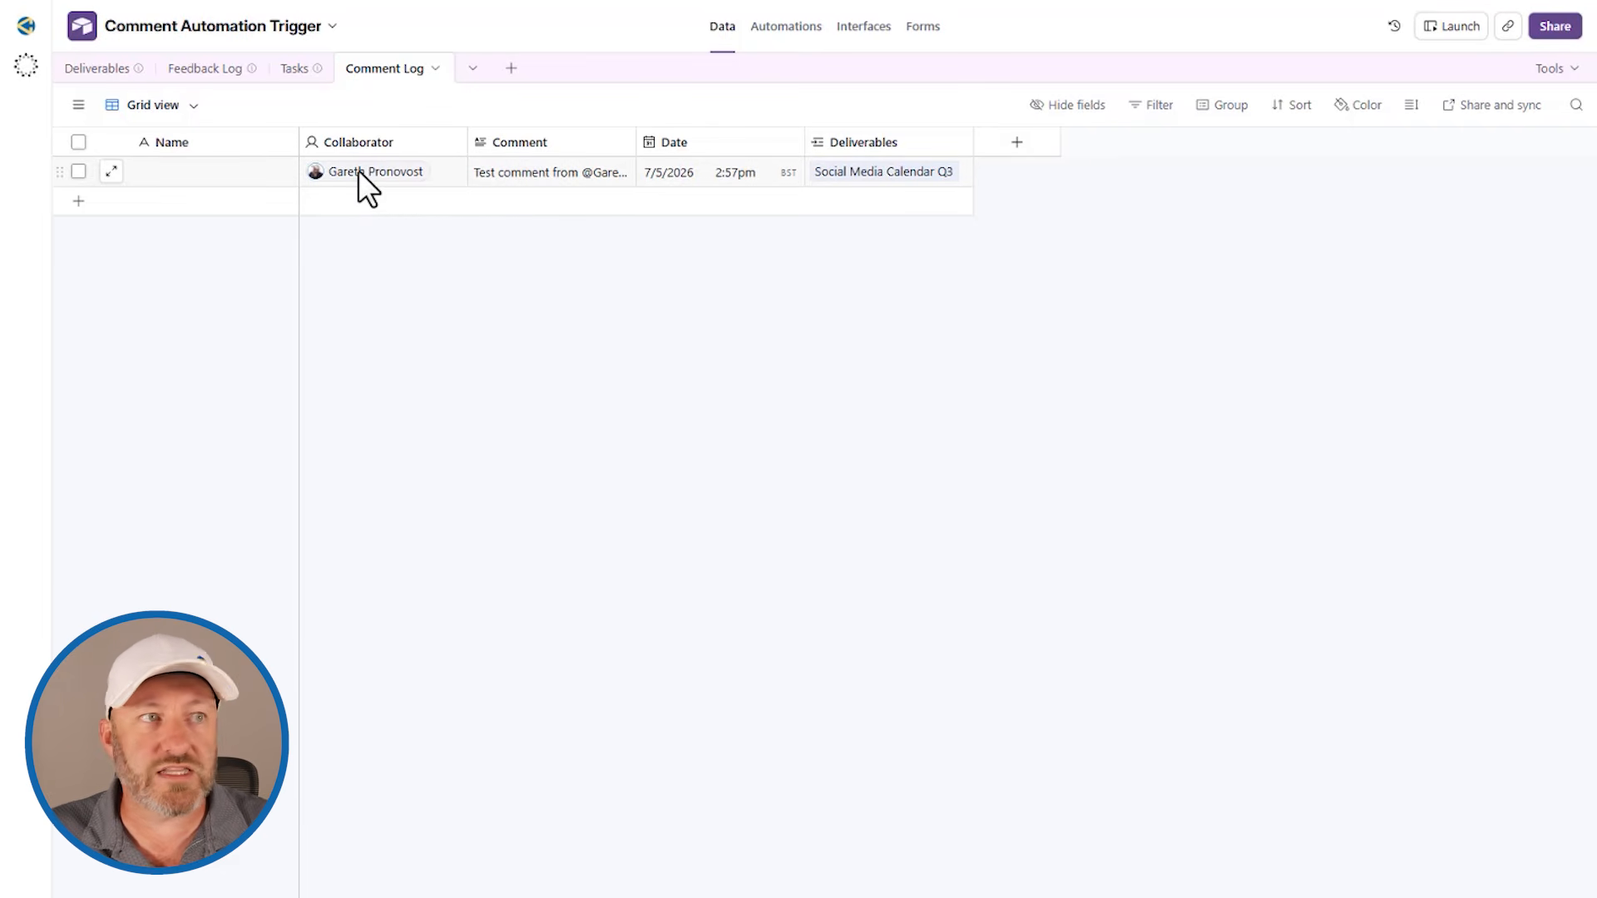
drag(636, 142, 716, 143)
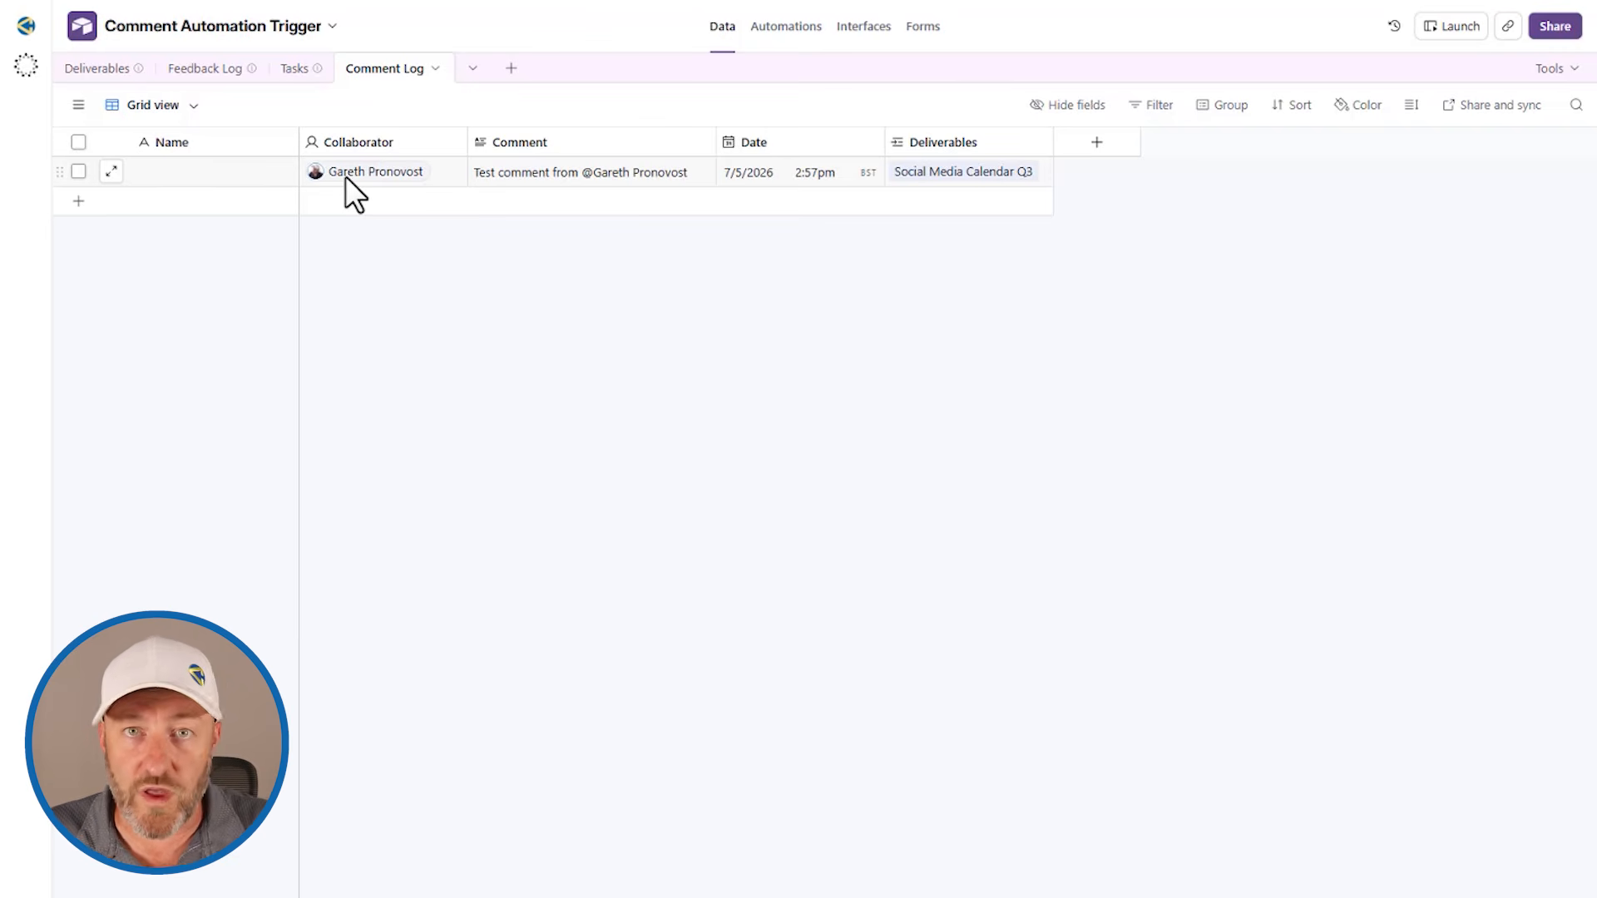
Step: View the Product Launch Video and Event Invitation Design records in the Deliverables interface
click(865, 37)
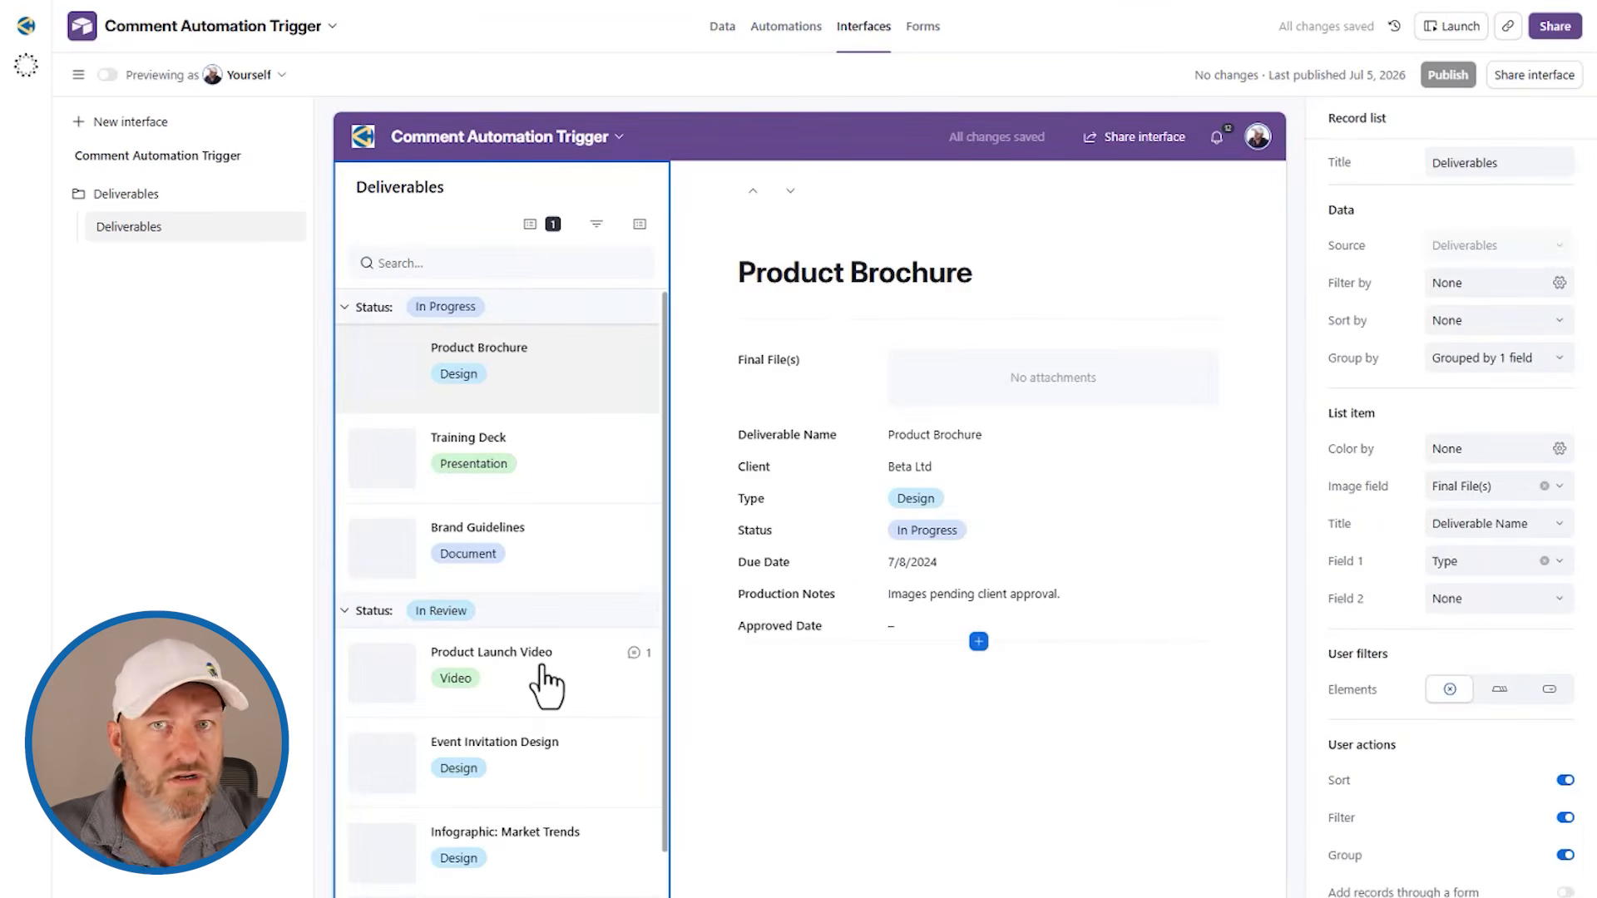
click(541, 665)
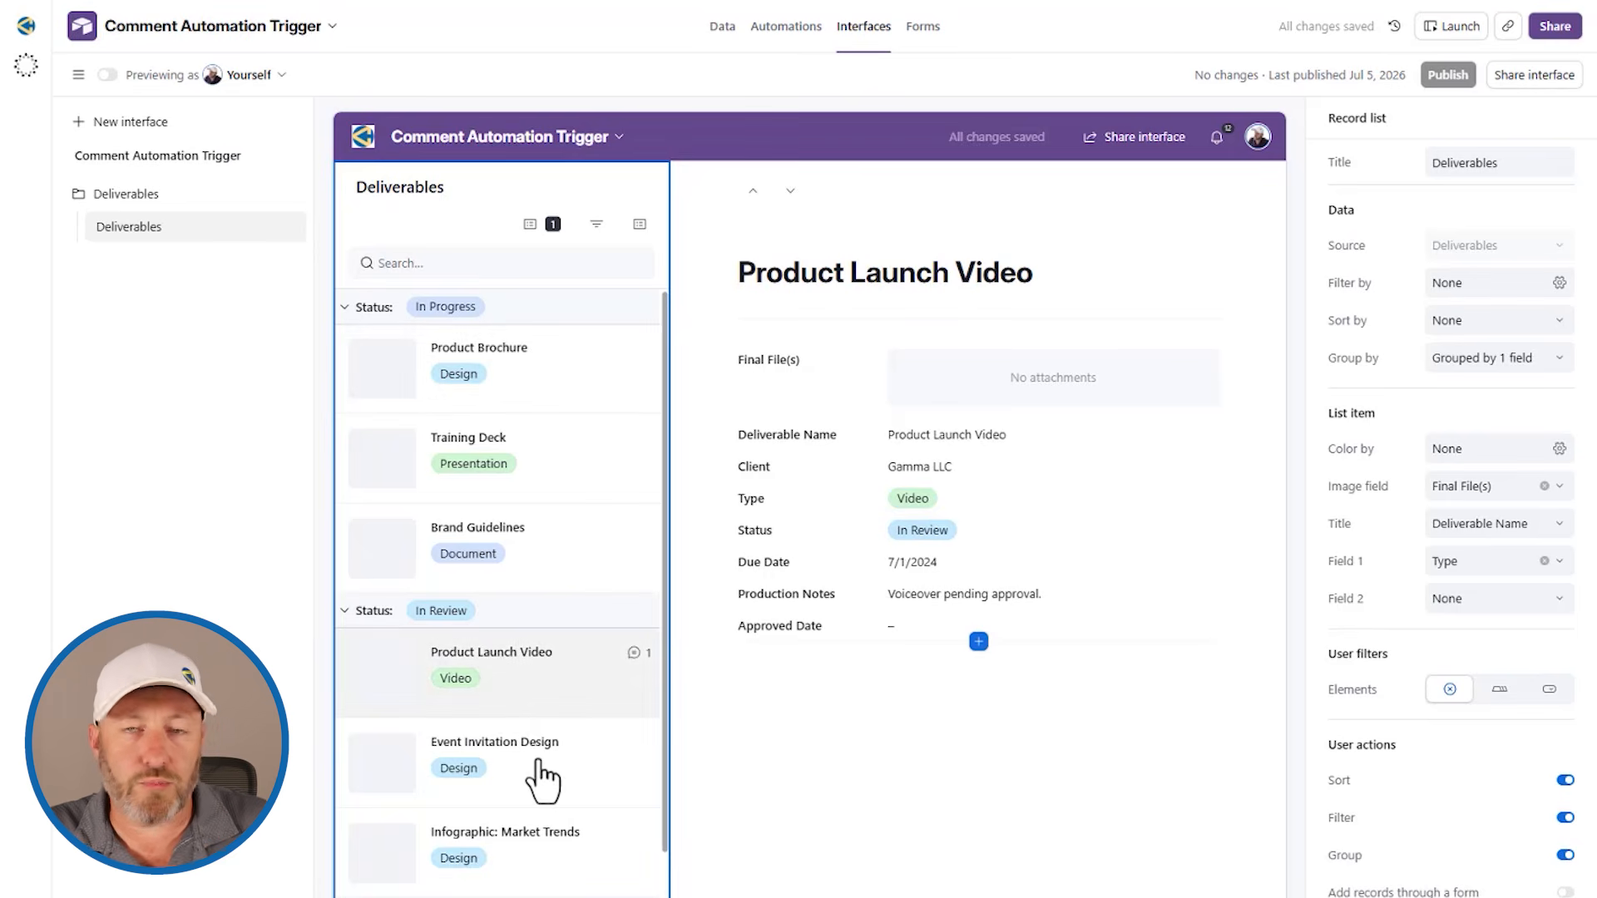
click(542, 780)
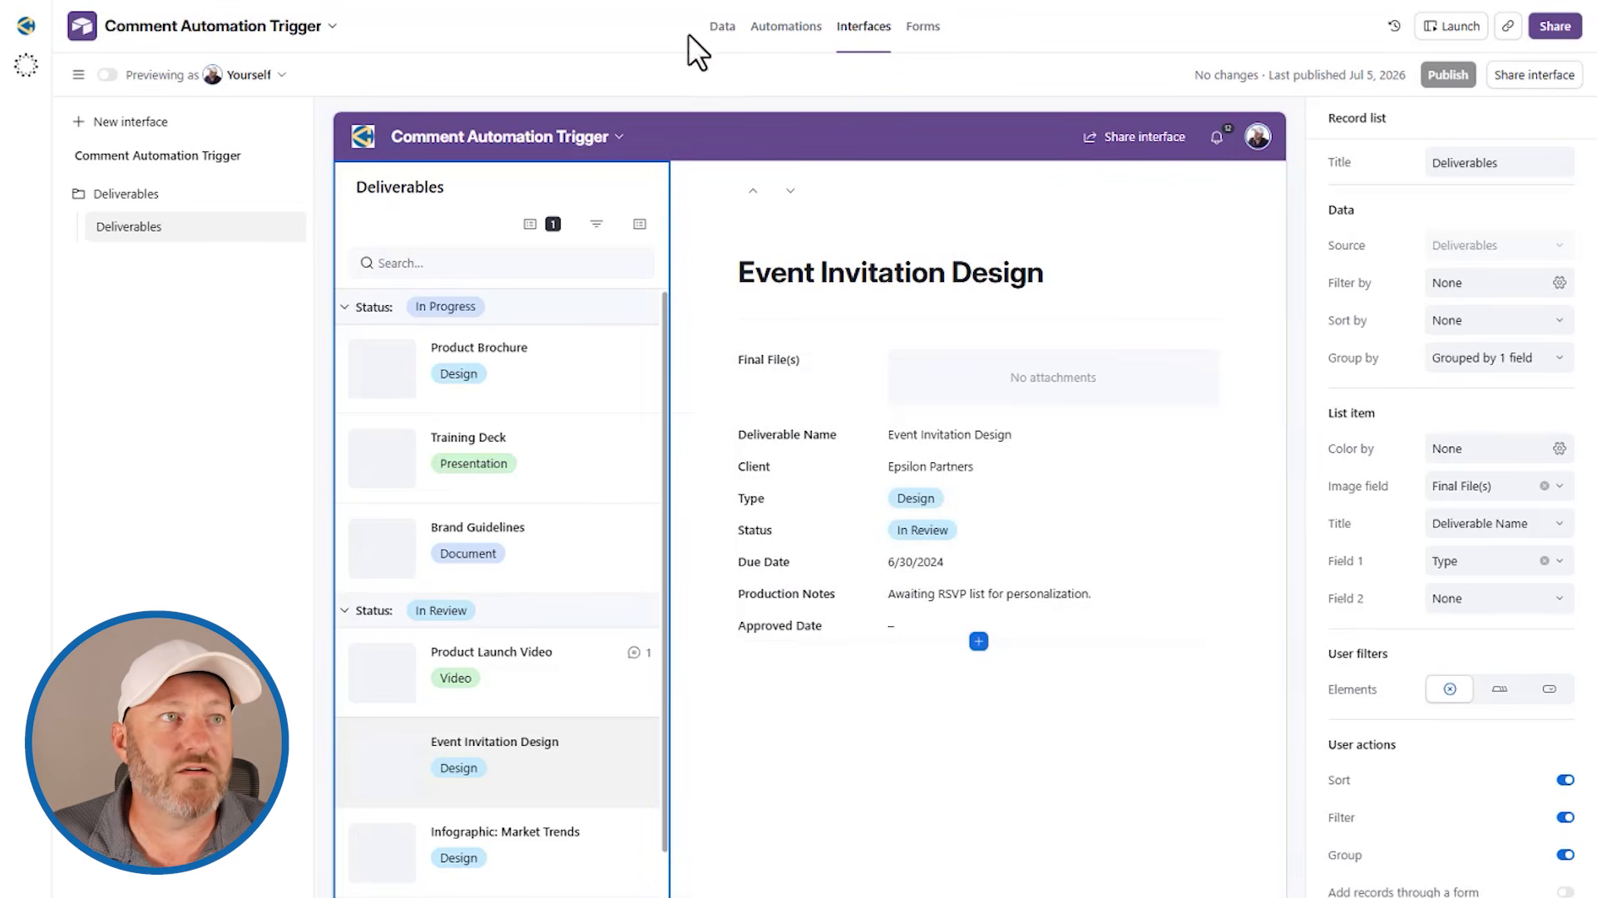
Step: Add a Formula field named "Approved?" to the Comment Log table
click(720, 28)
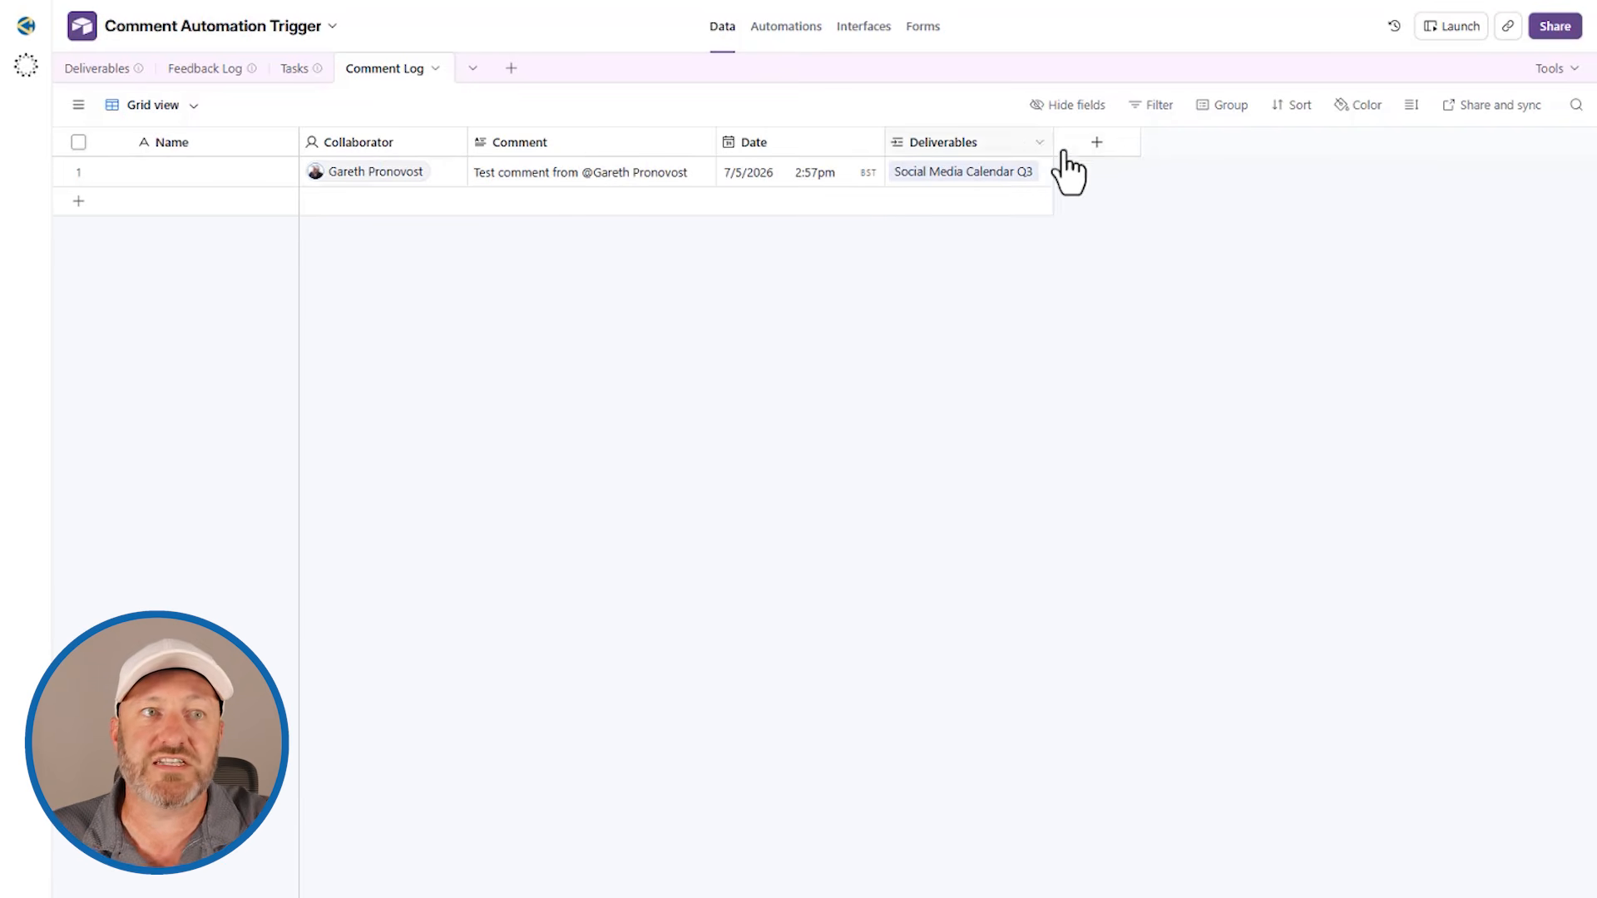
click(1095, 143)
text(form)
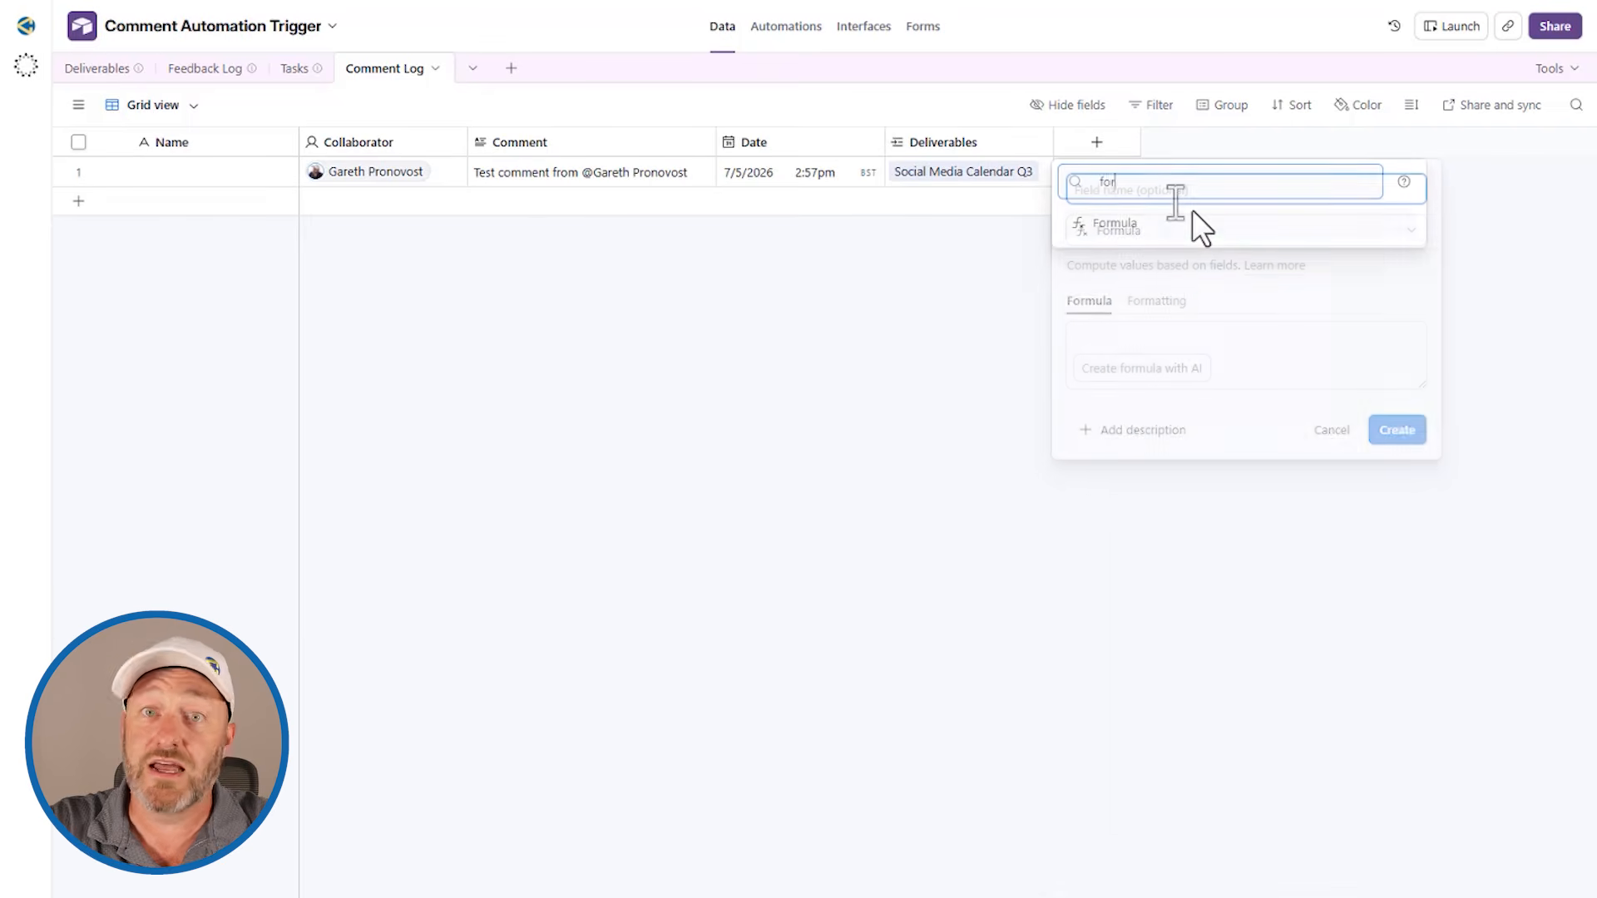
click(1191, 213)
text(A)
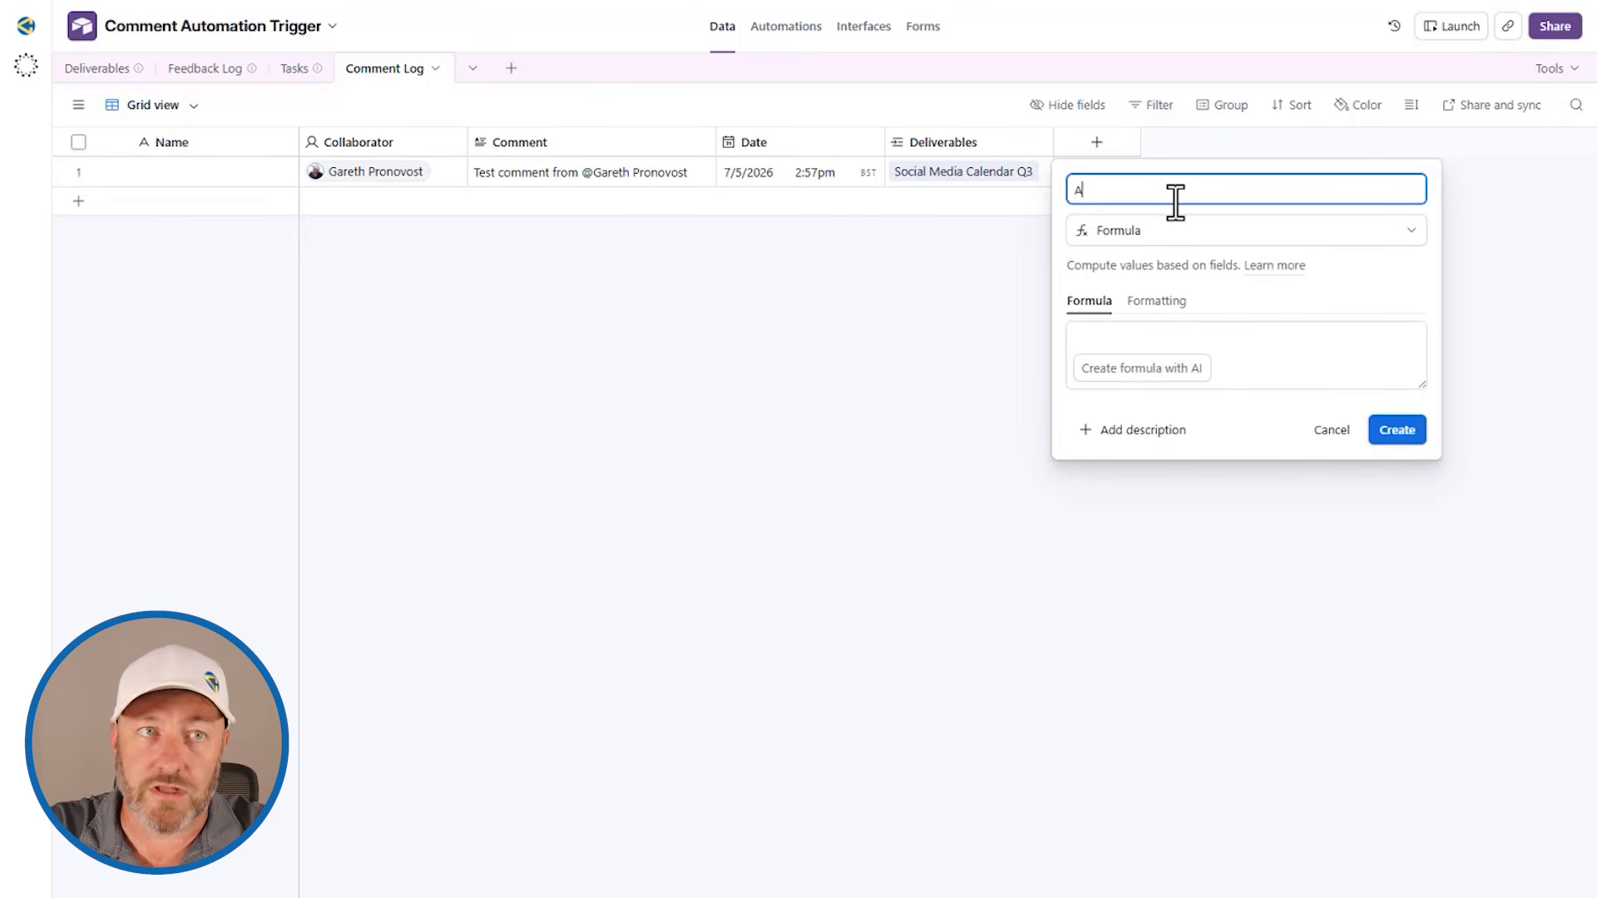
text(pproved?)
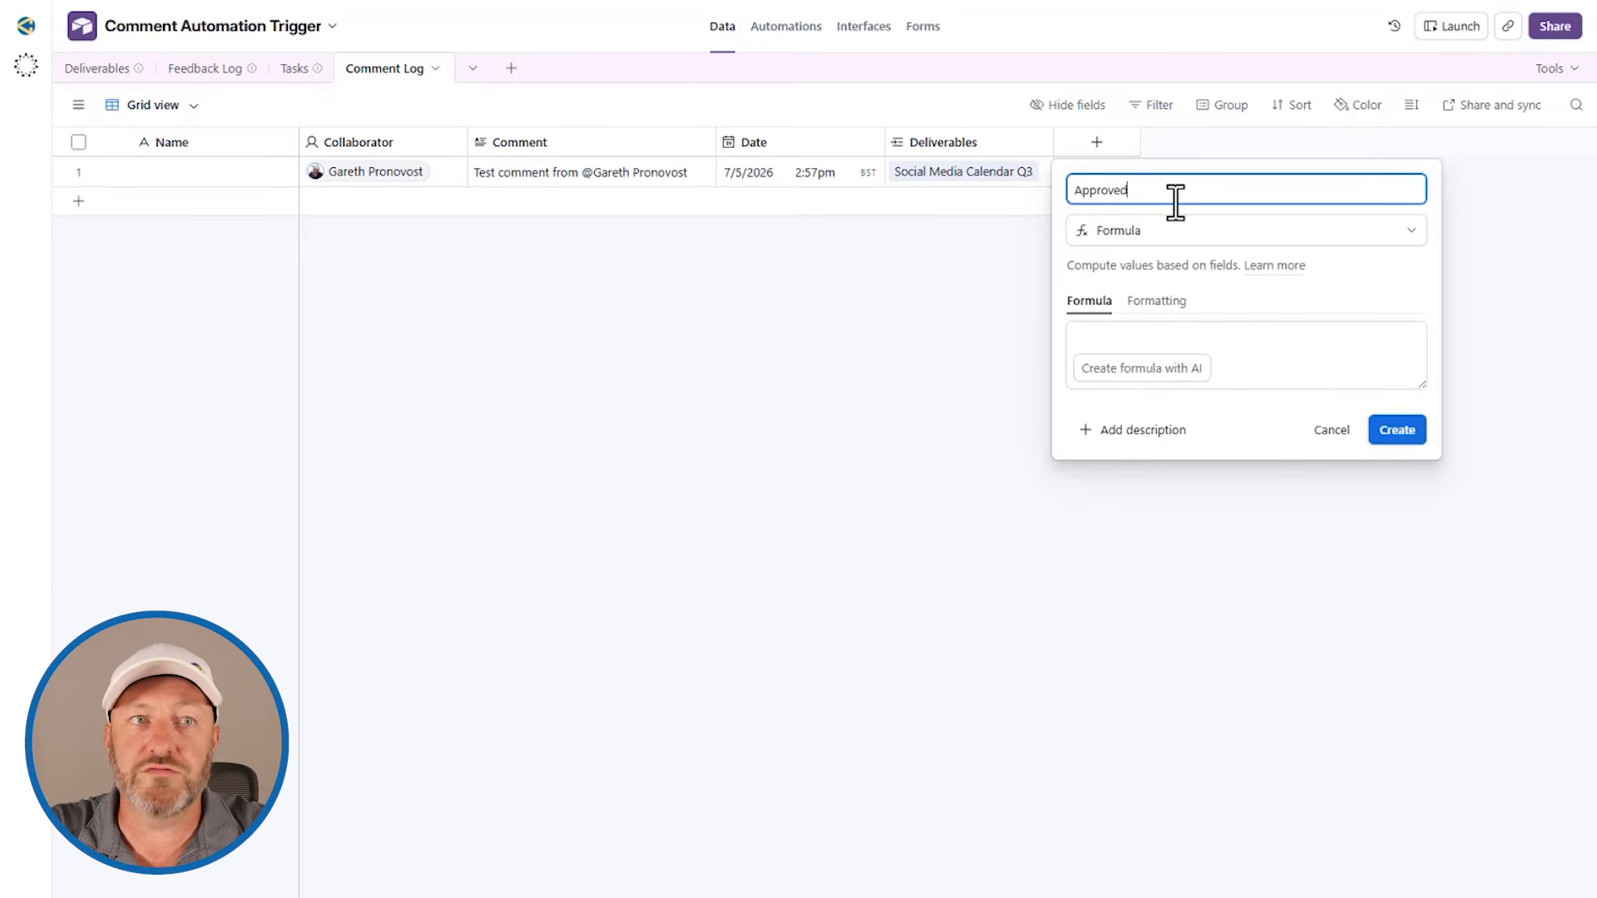
Step: Begin the field's formula with an IF whose condition finds 'approved' in the Comment field: if(find('approved',Comment))
click(1215, 335)
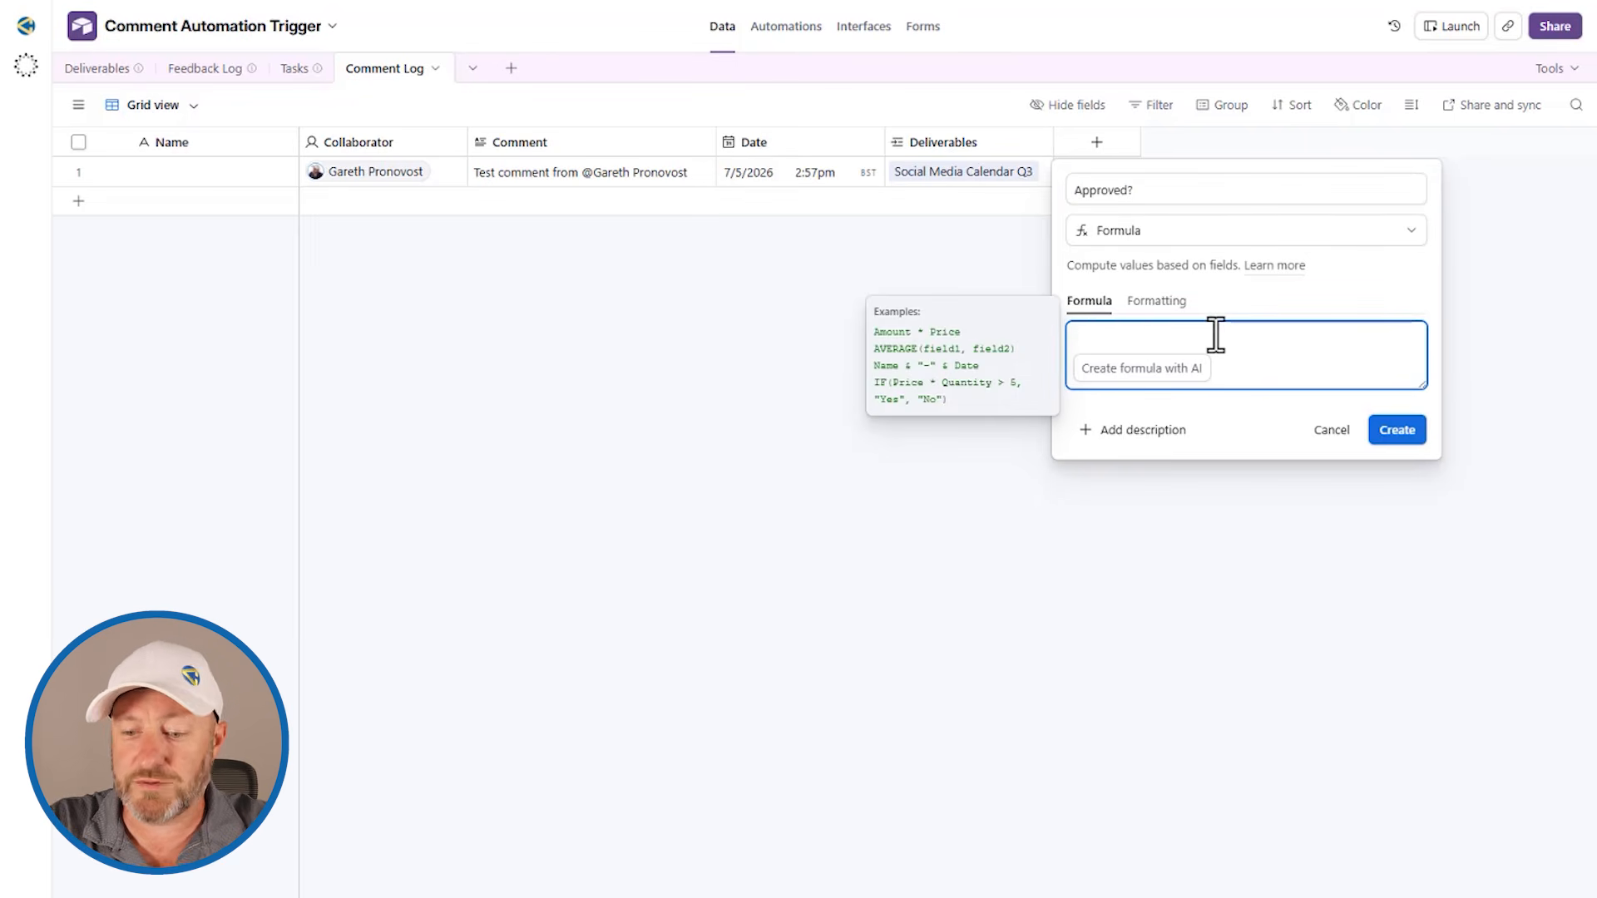
text(if)
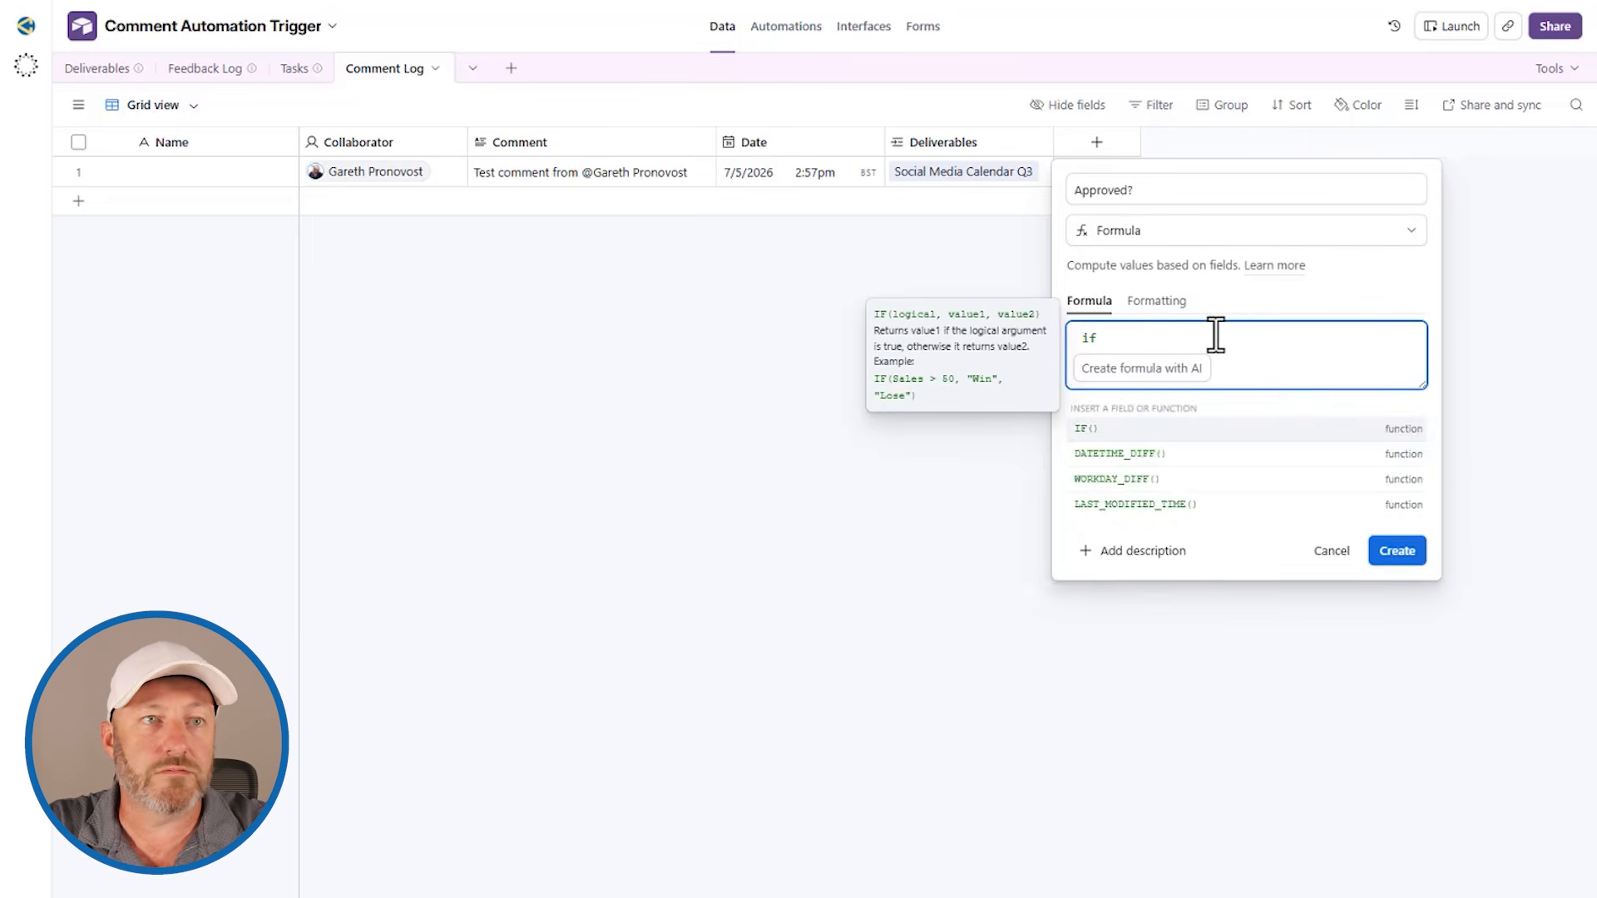
text((find(')
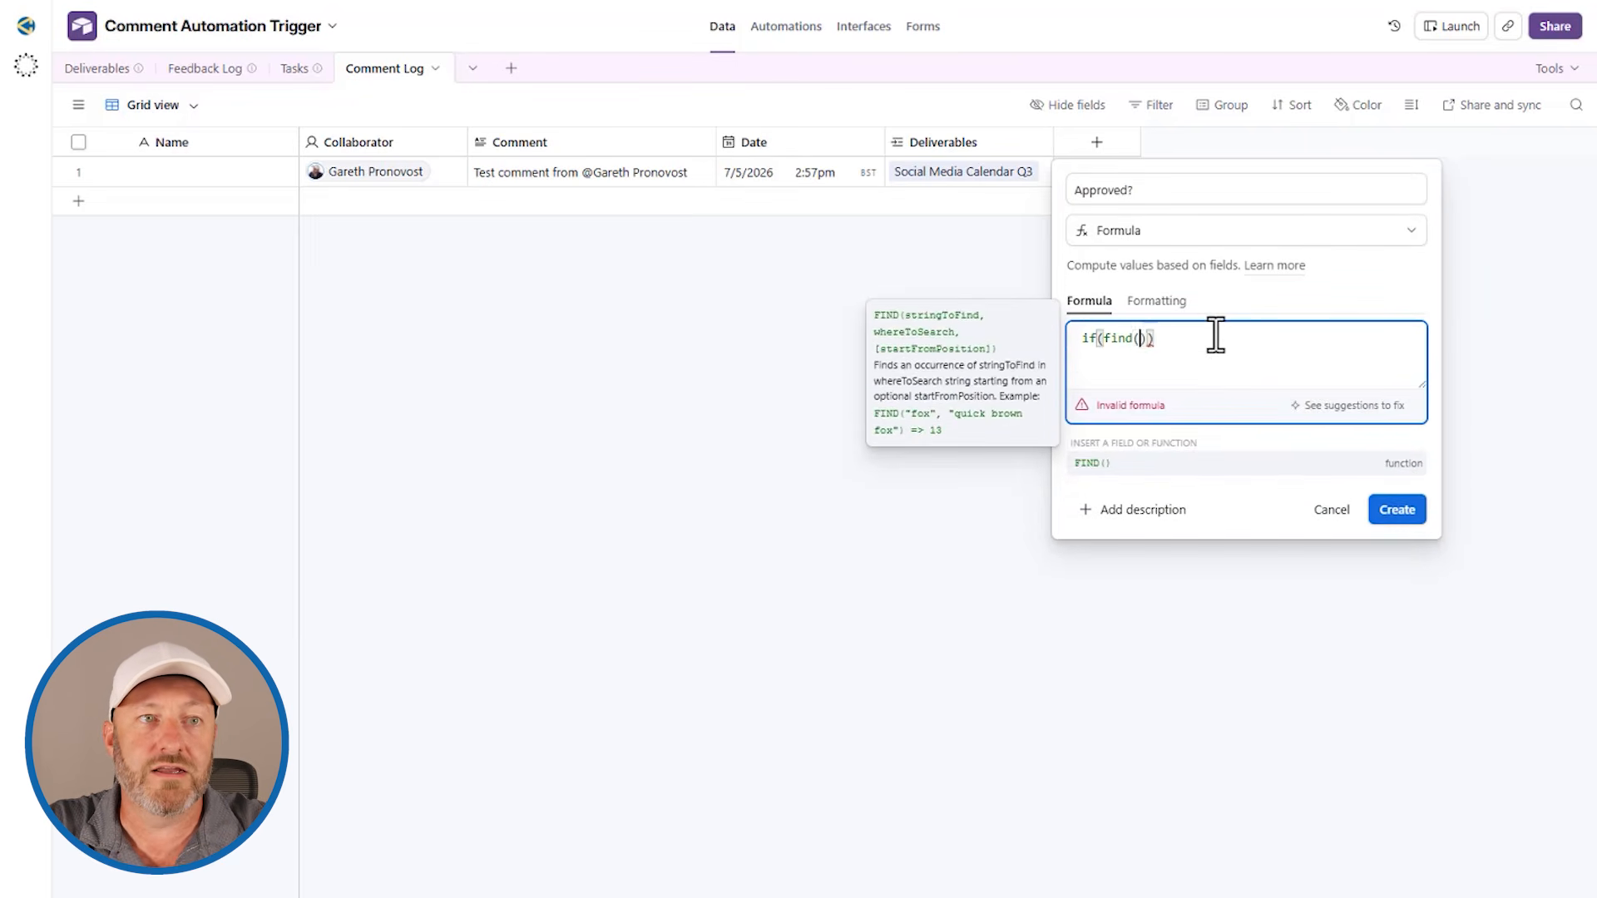
text(app)
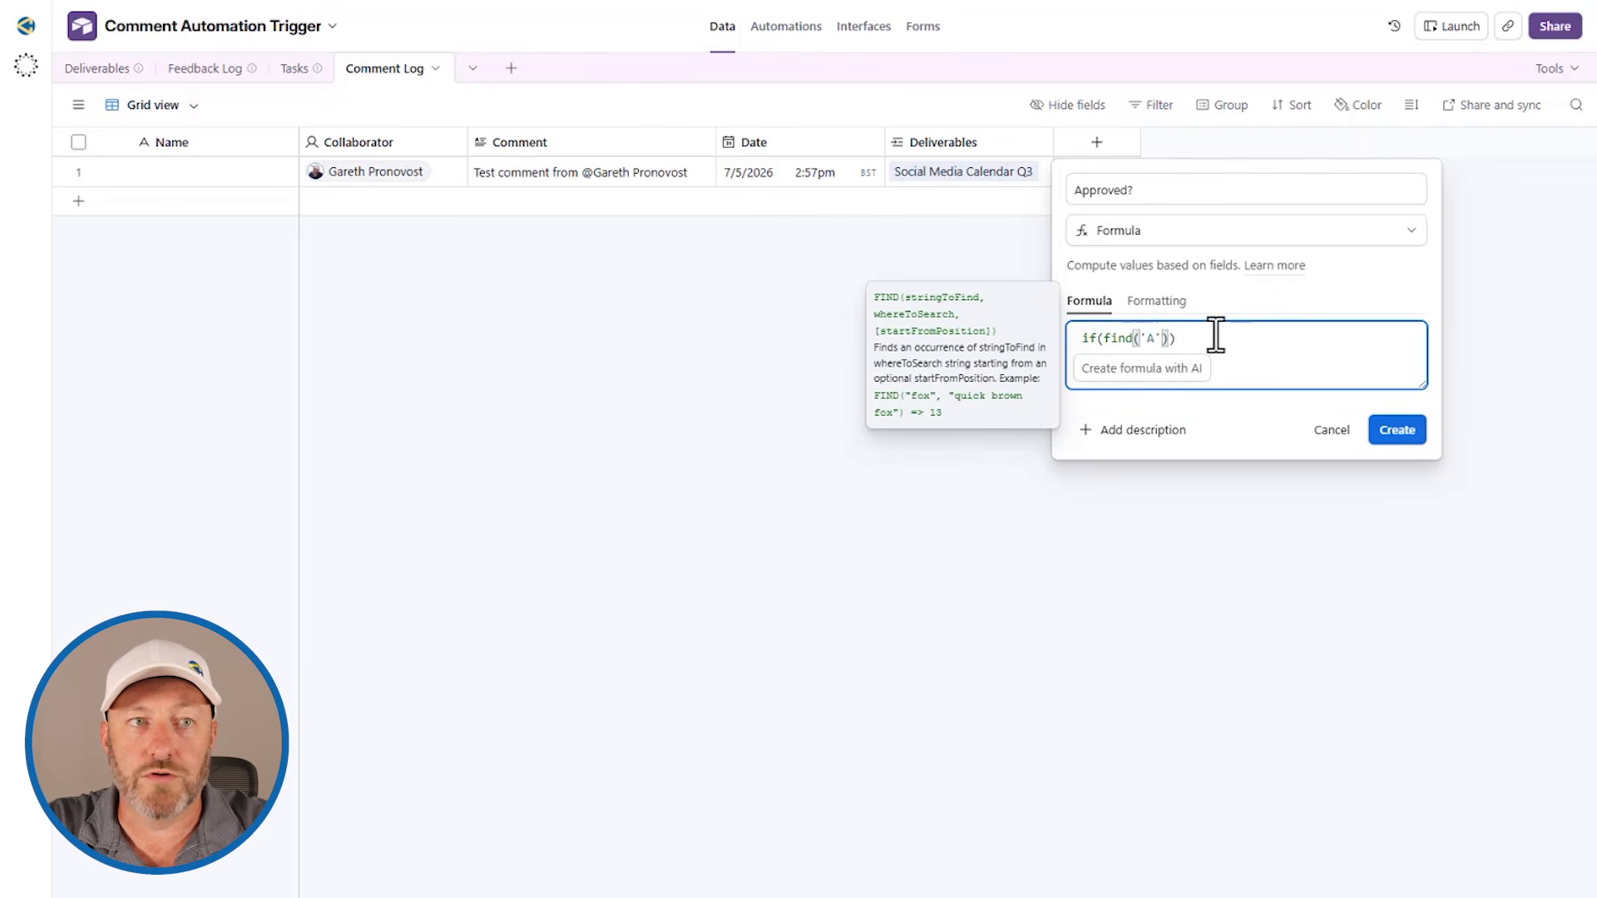
text(roved)
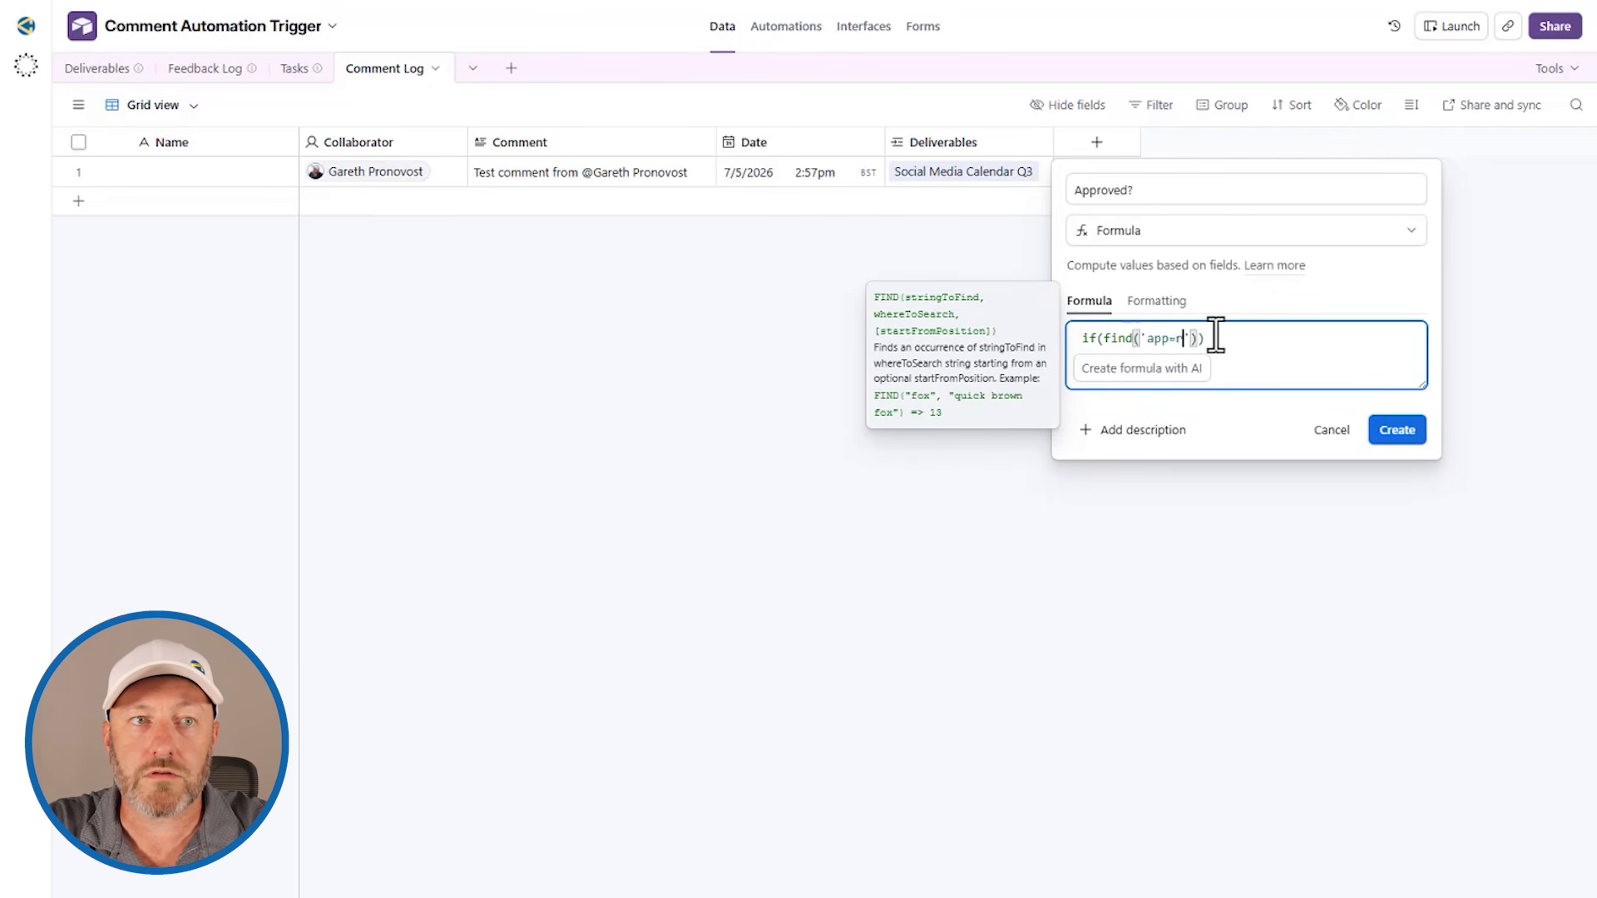
key(Right)
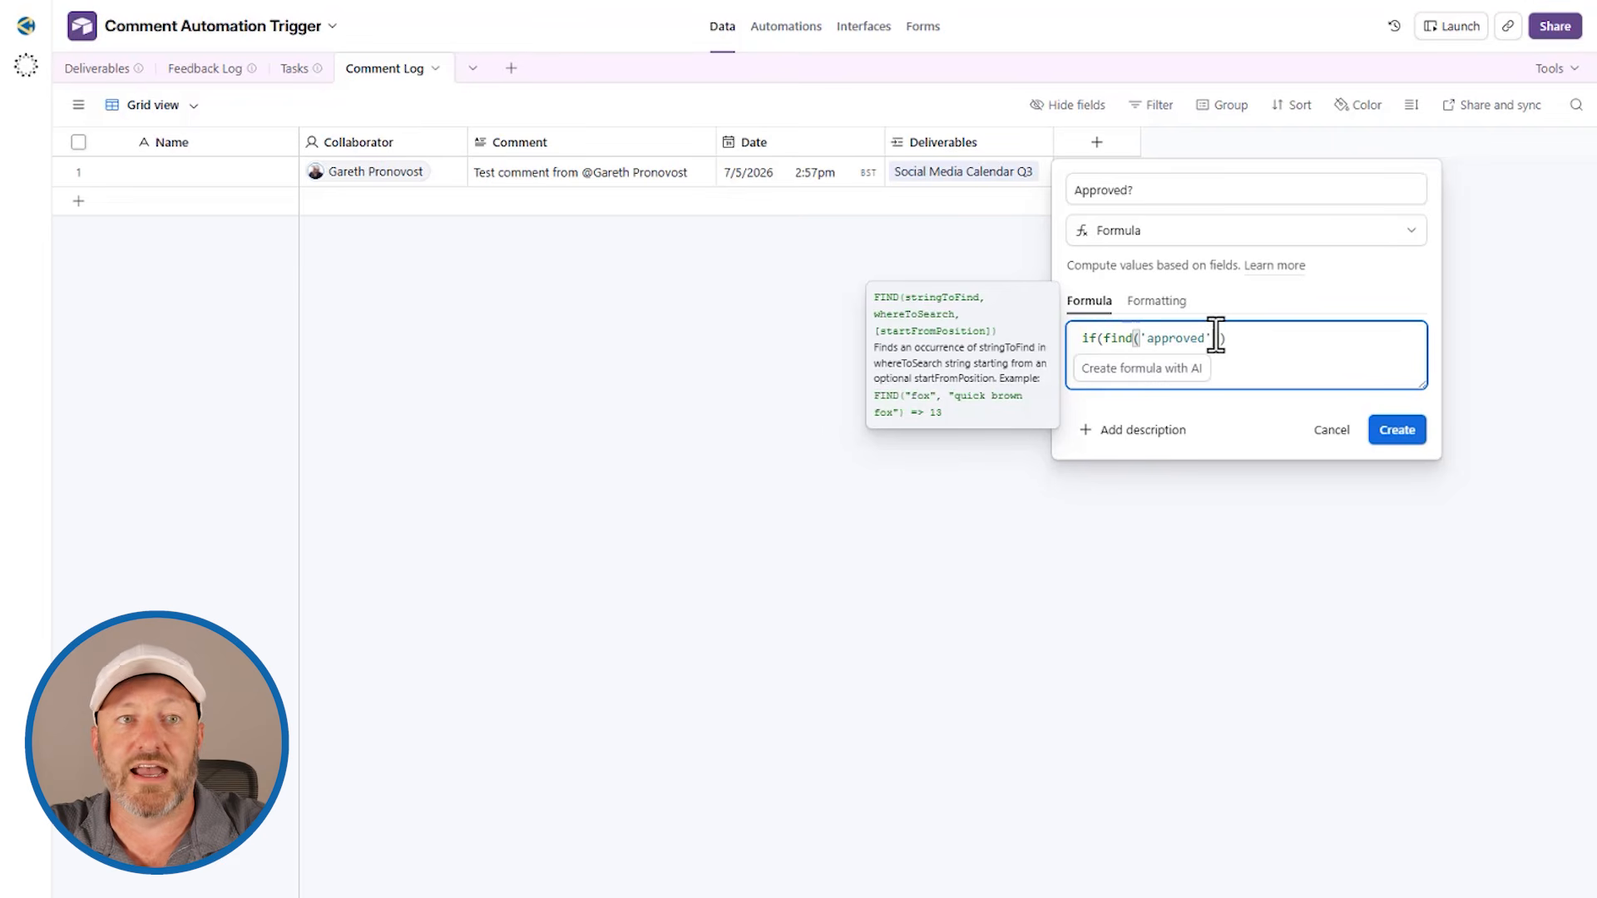
text(,comm)
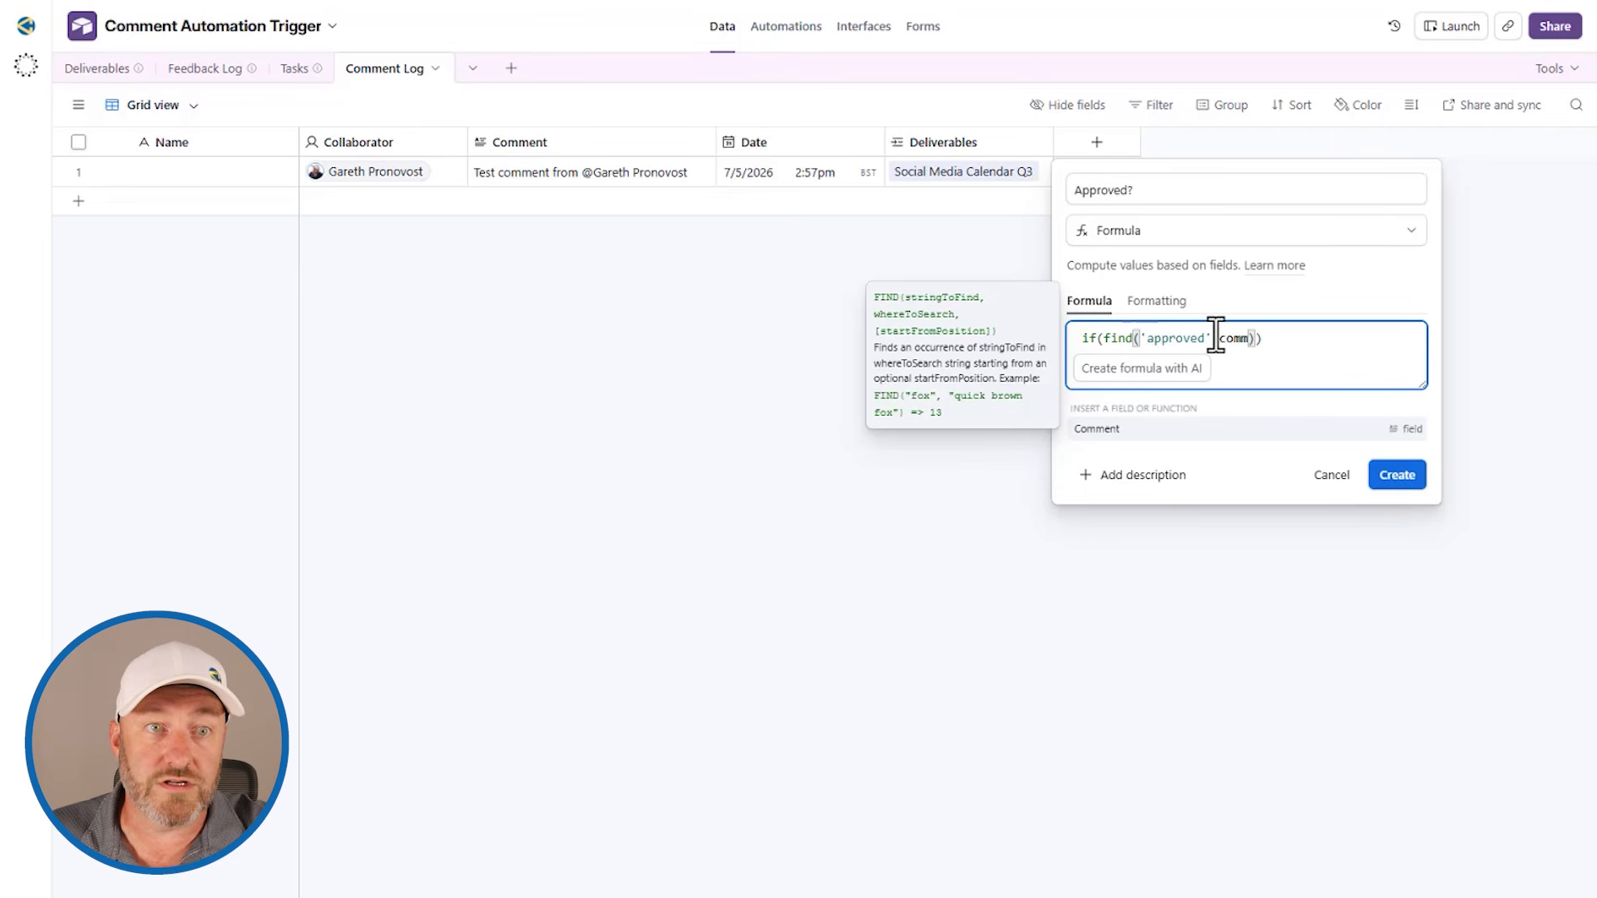
click(1156, 430)
key(Right)
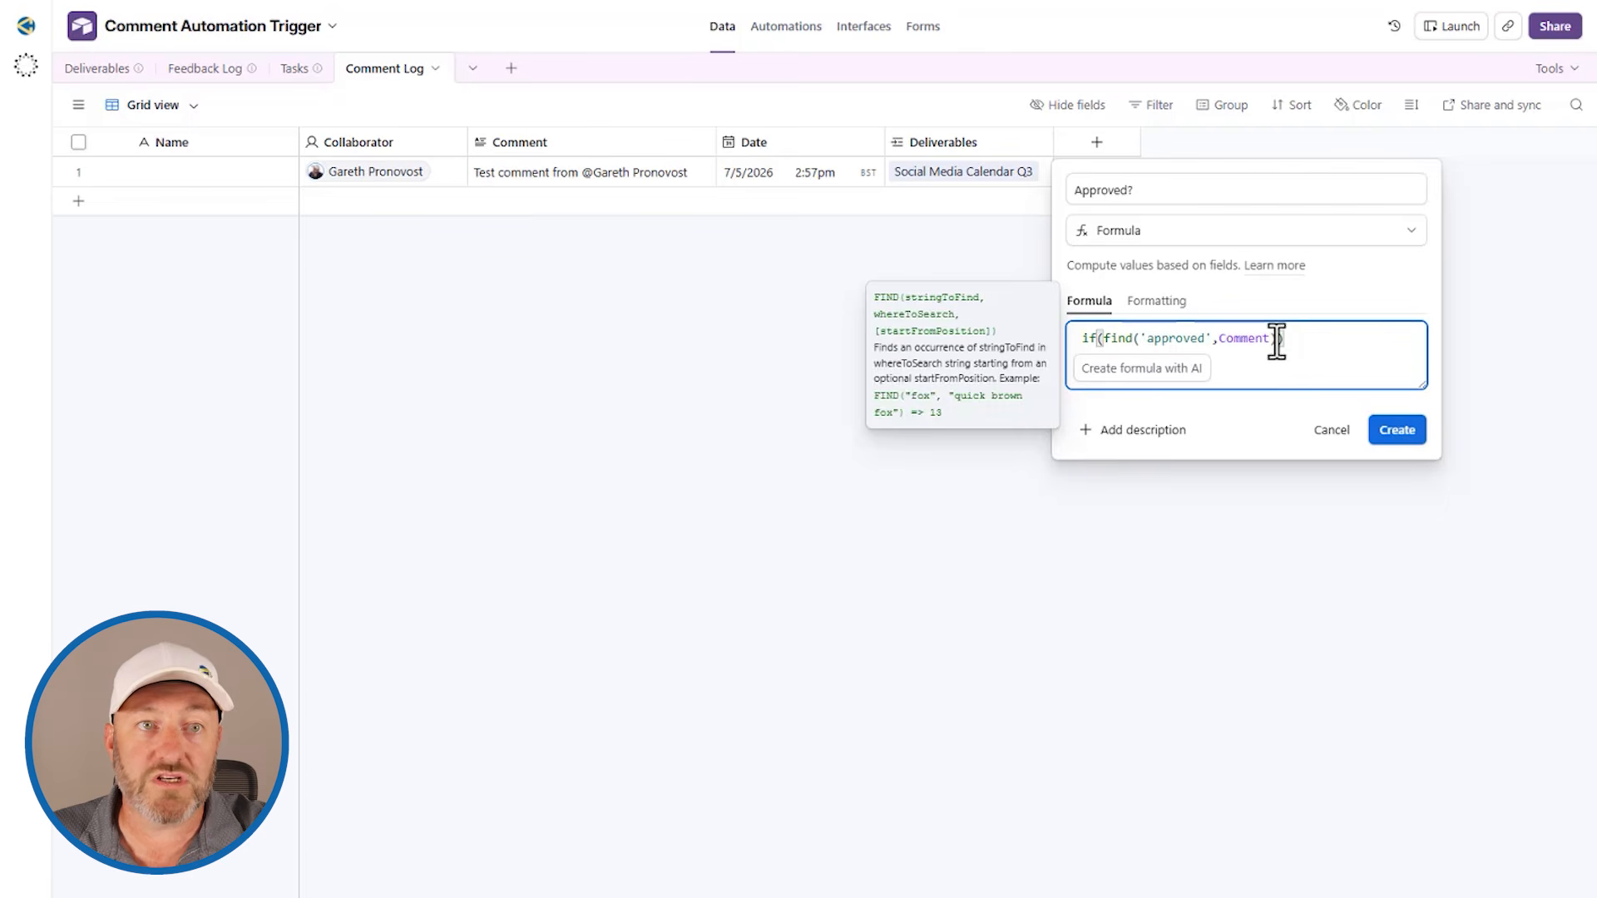
Step: Make the IF formula return 'True' when the condition is met, and create the field
text(,')
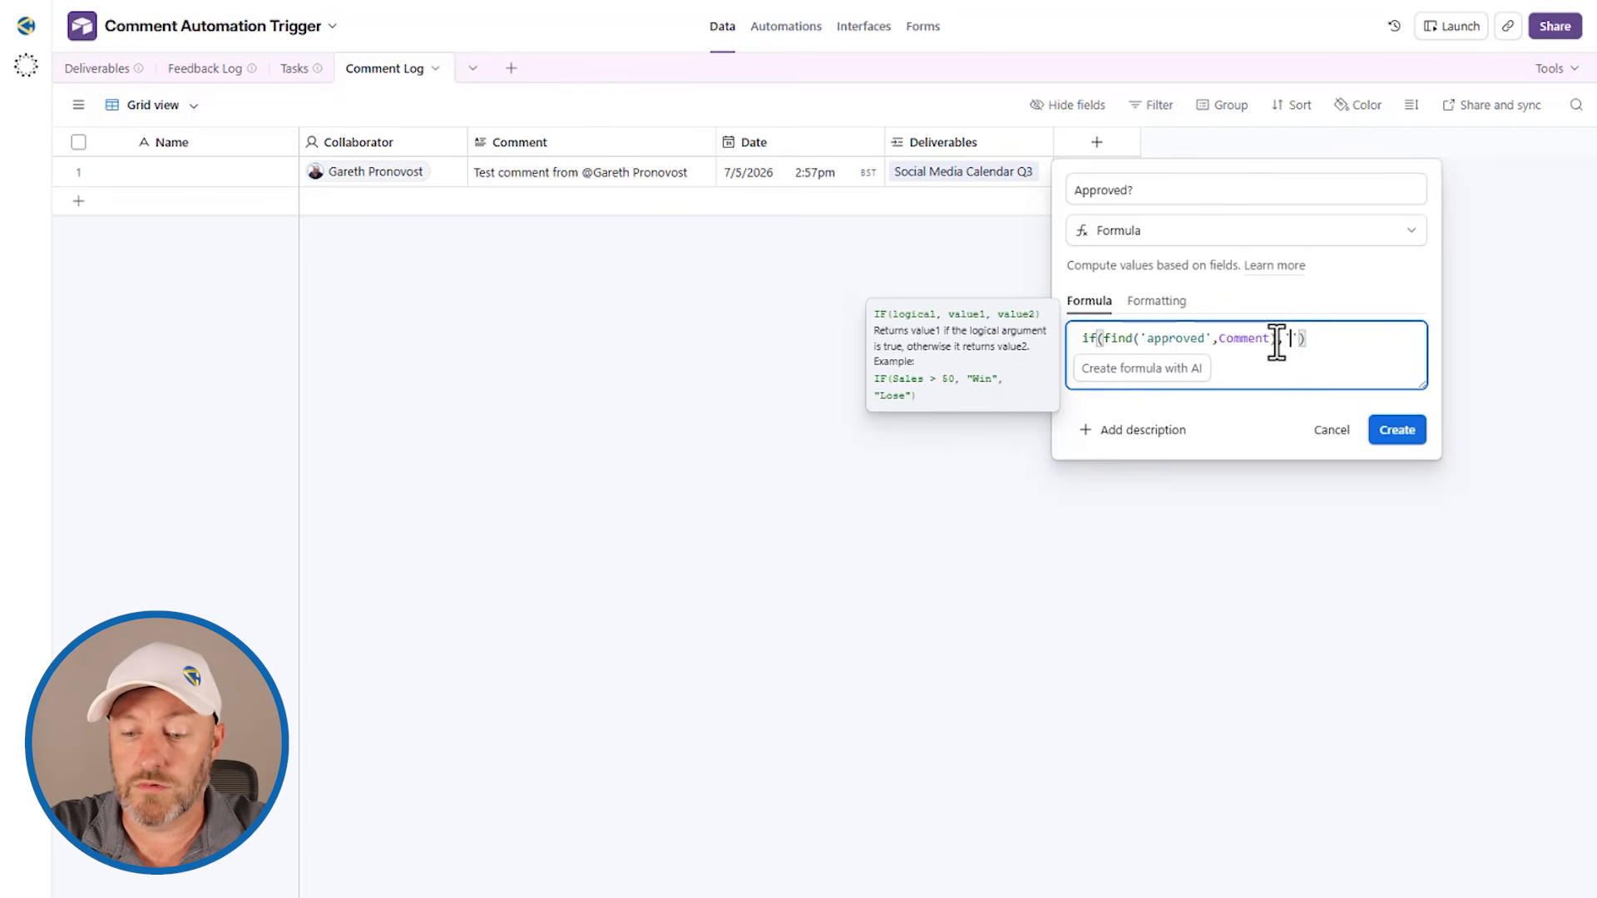
text(True)
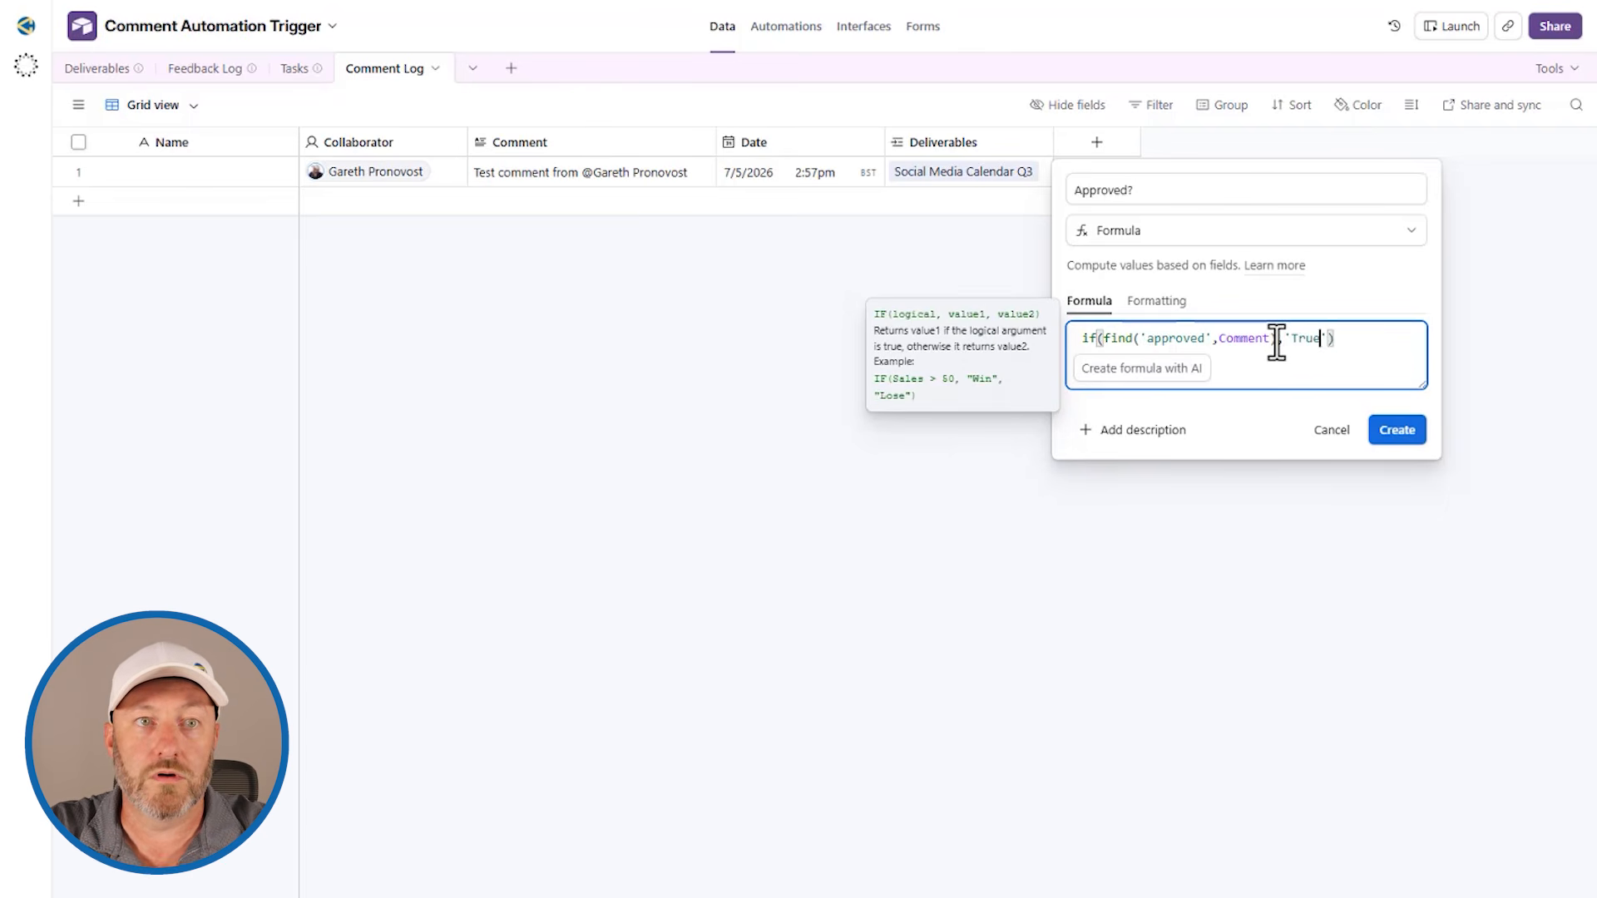
click(1397, 430)
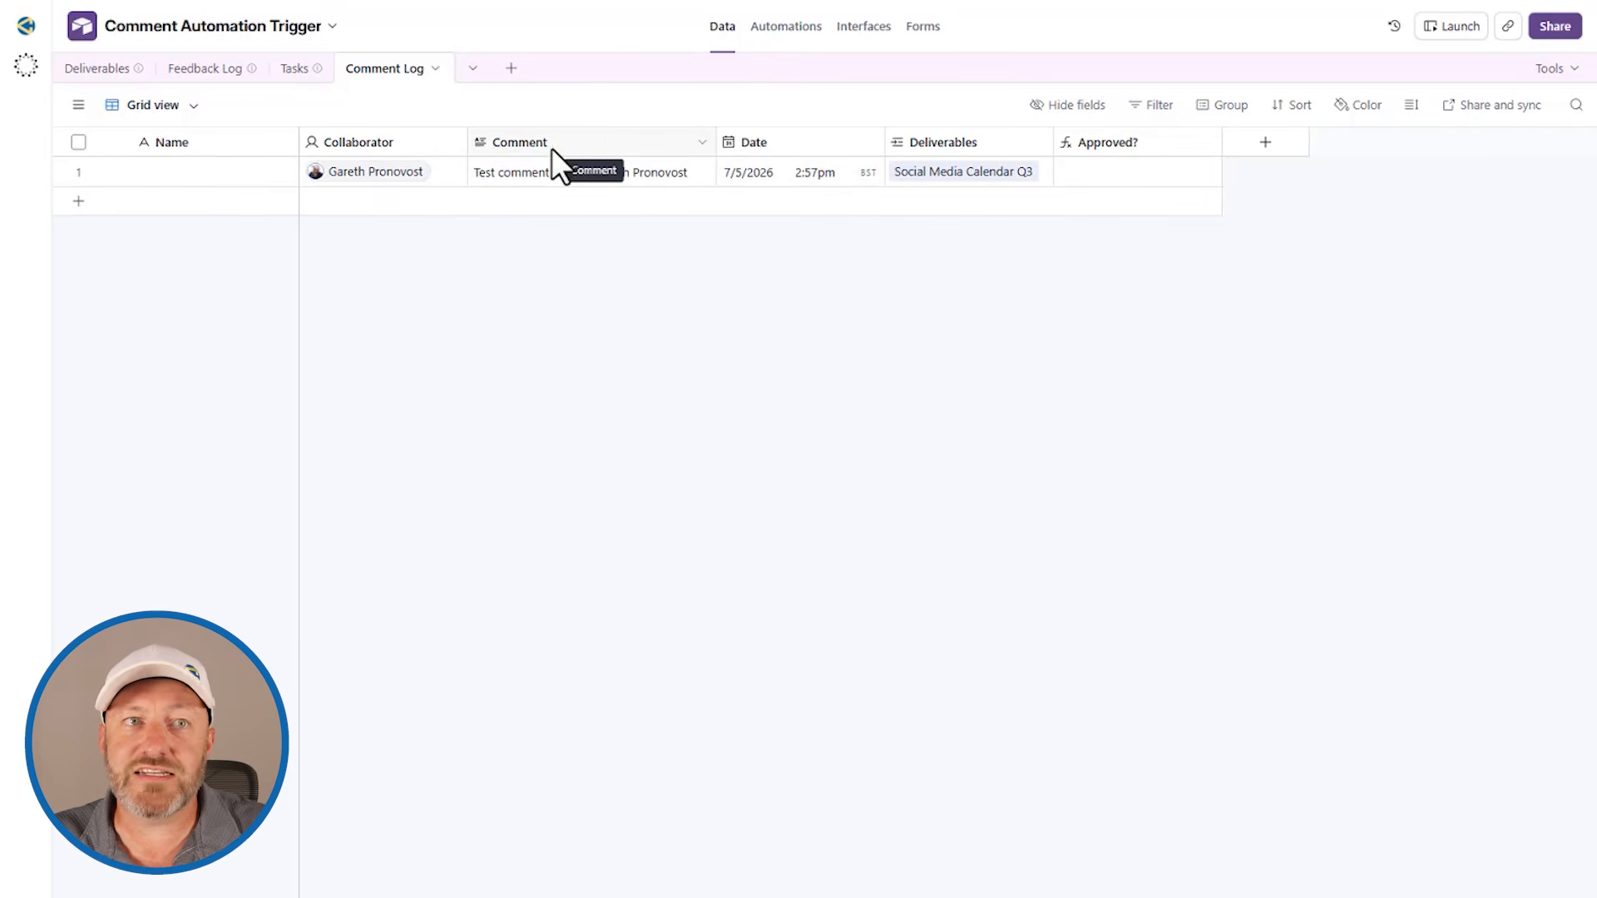
Step: Insert the word "approved" before the mention in the first Comment Log record's comment
click(589, 176)
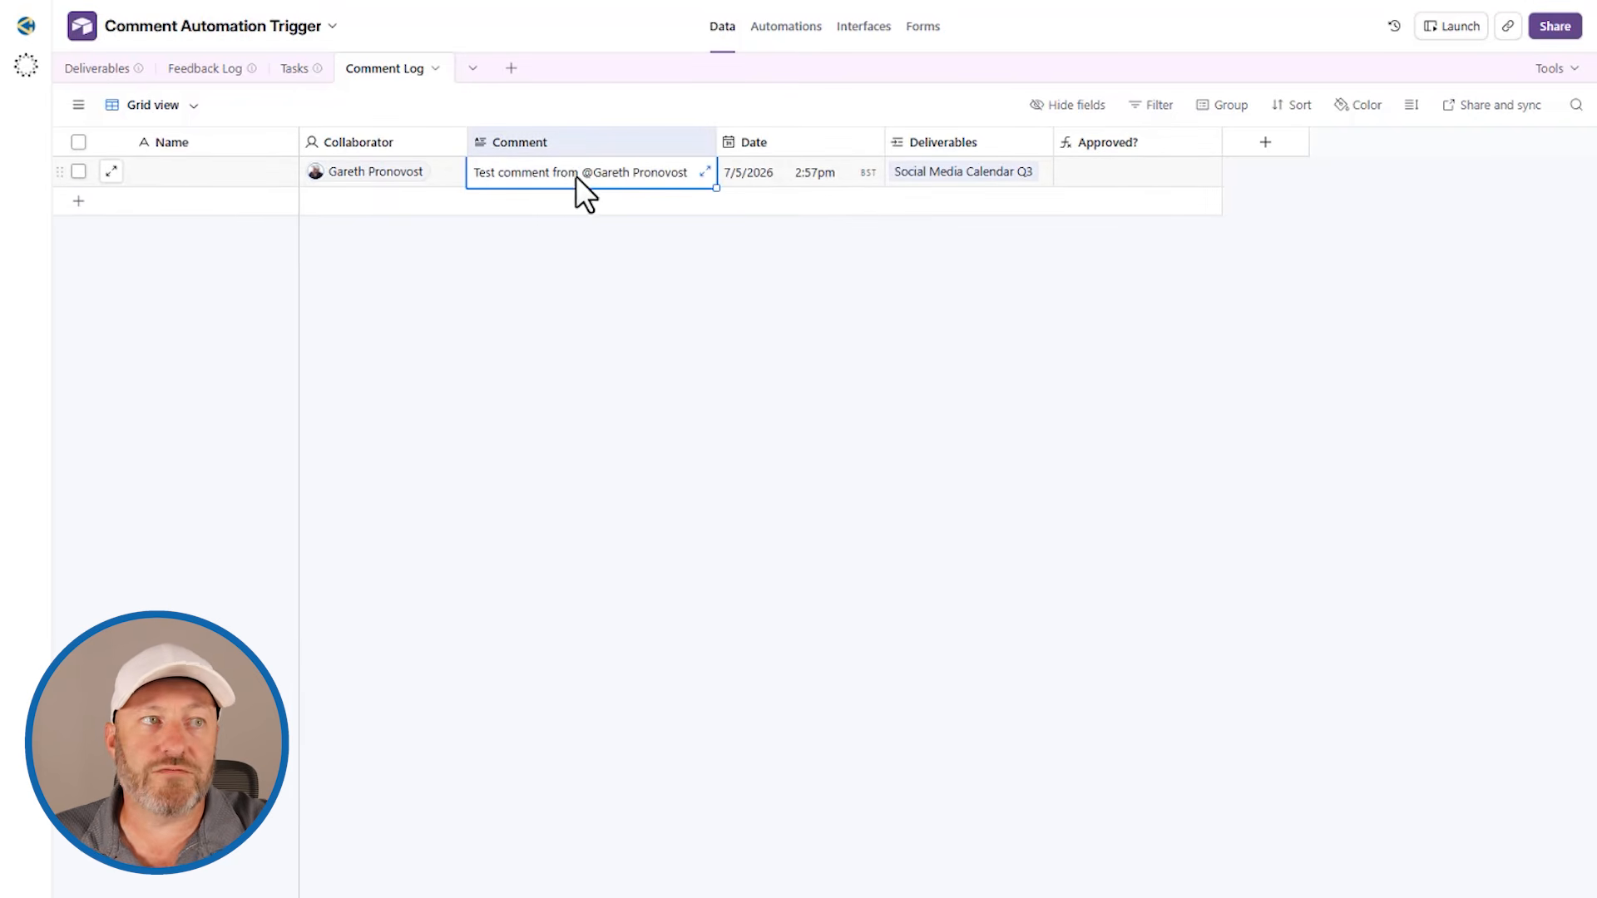
click(578, 175)
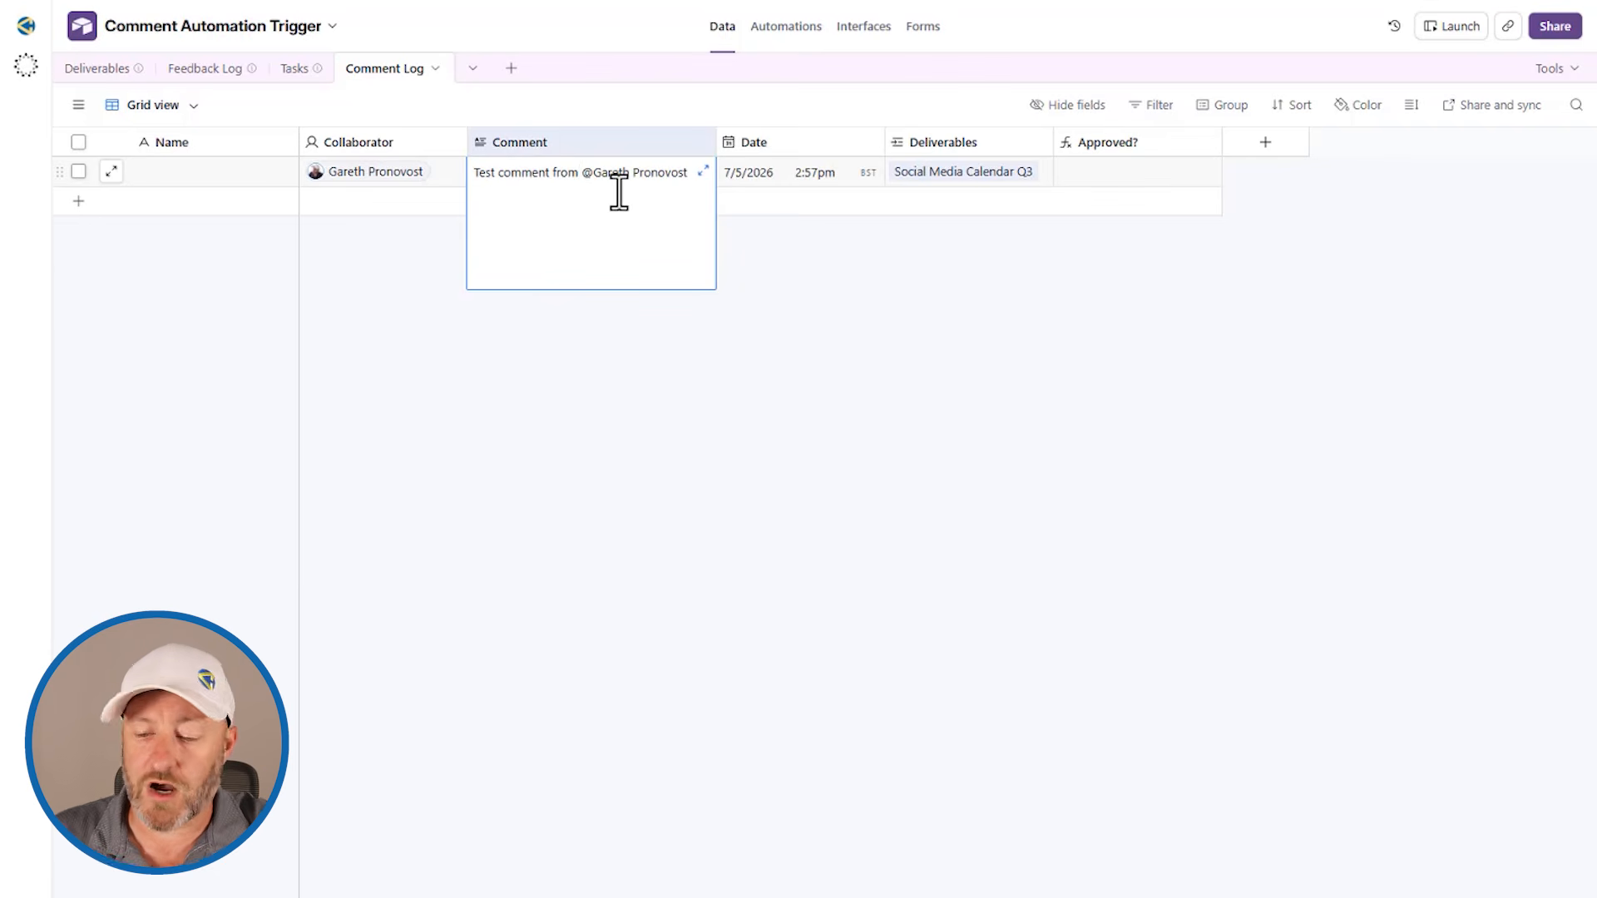
text(approved)
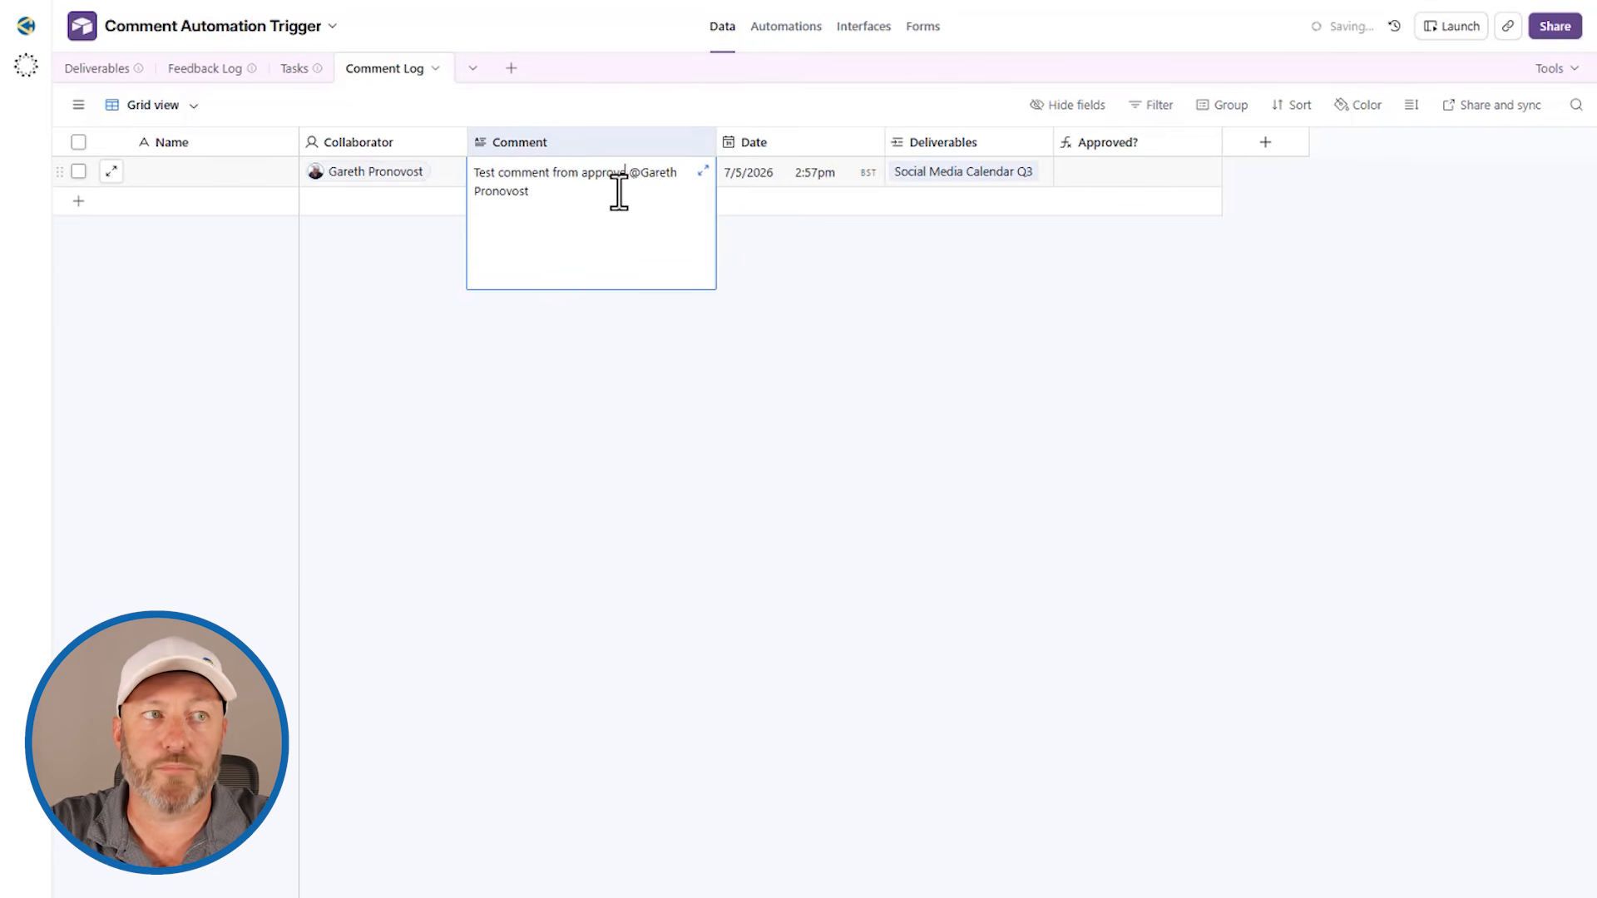
key(Escape)
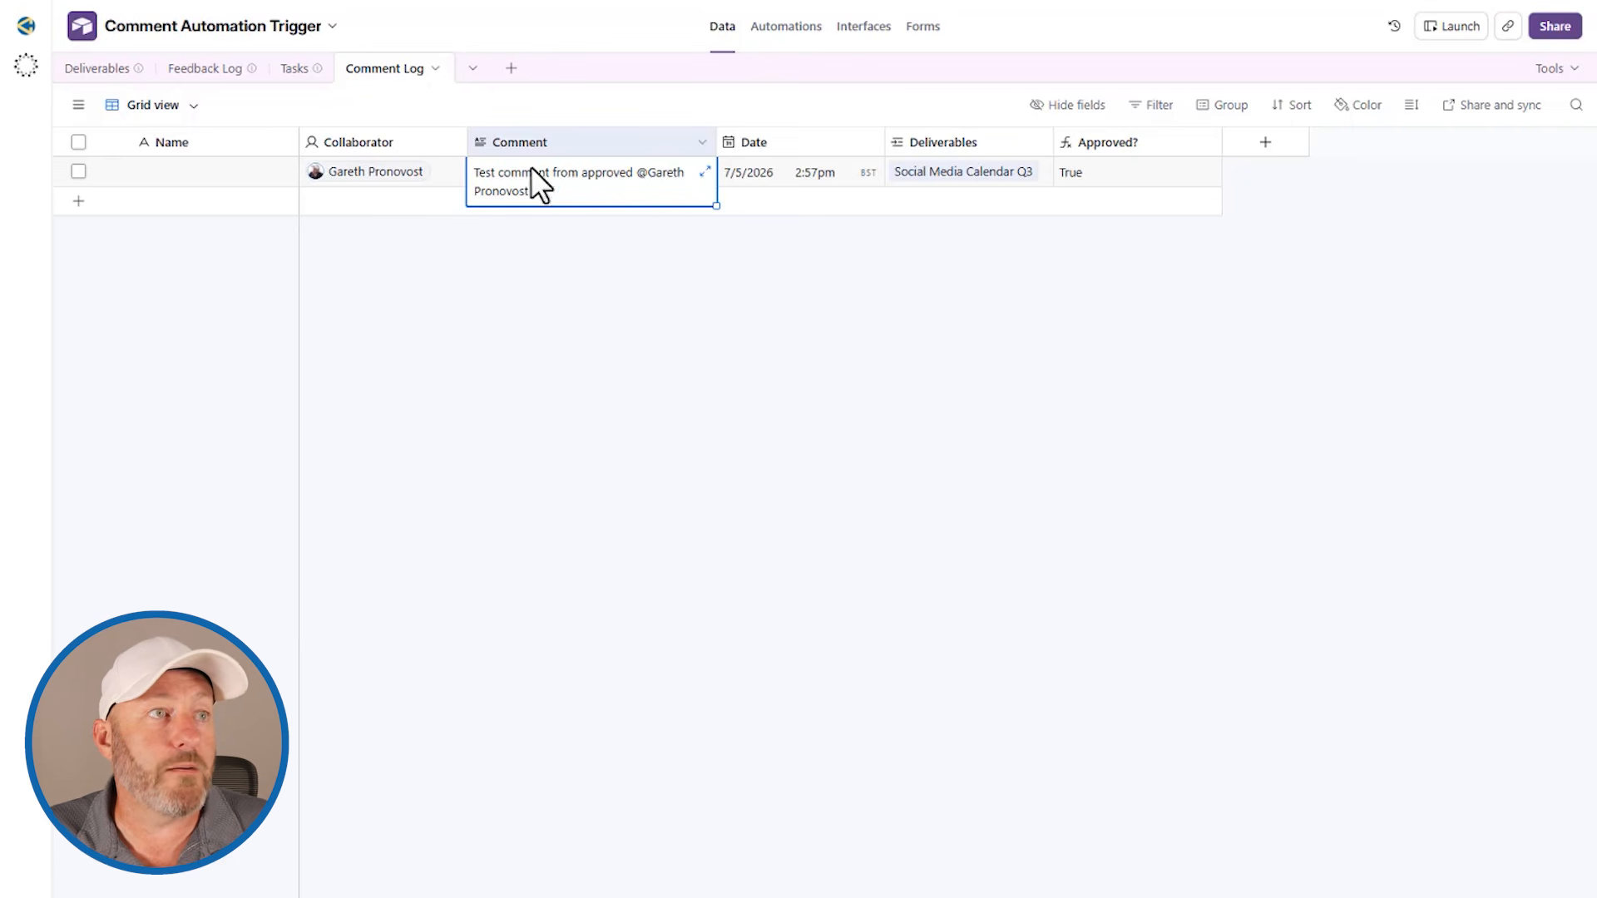
Step: Look at the Annual Report 2023 record's Type and Status in the Deliverables table, and return to the Comment Log table
click(102, 69)
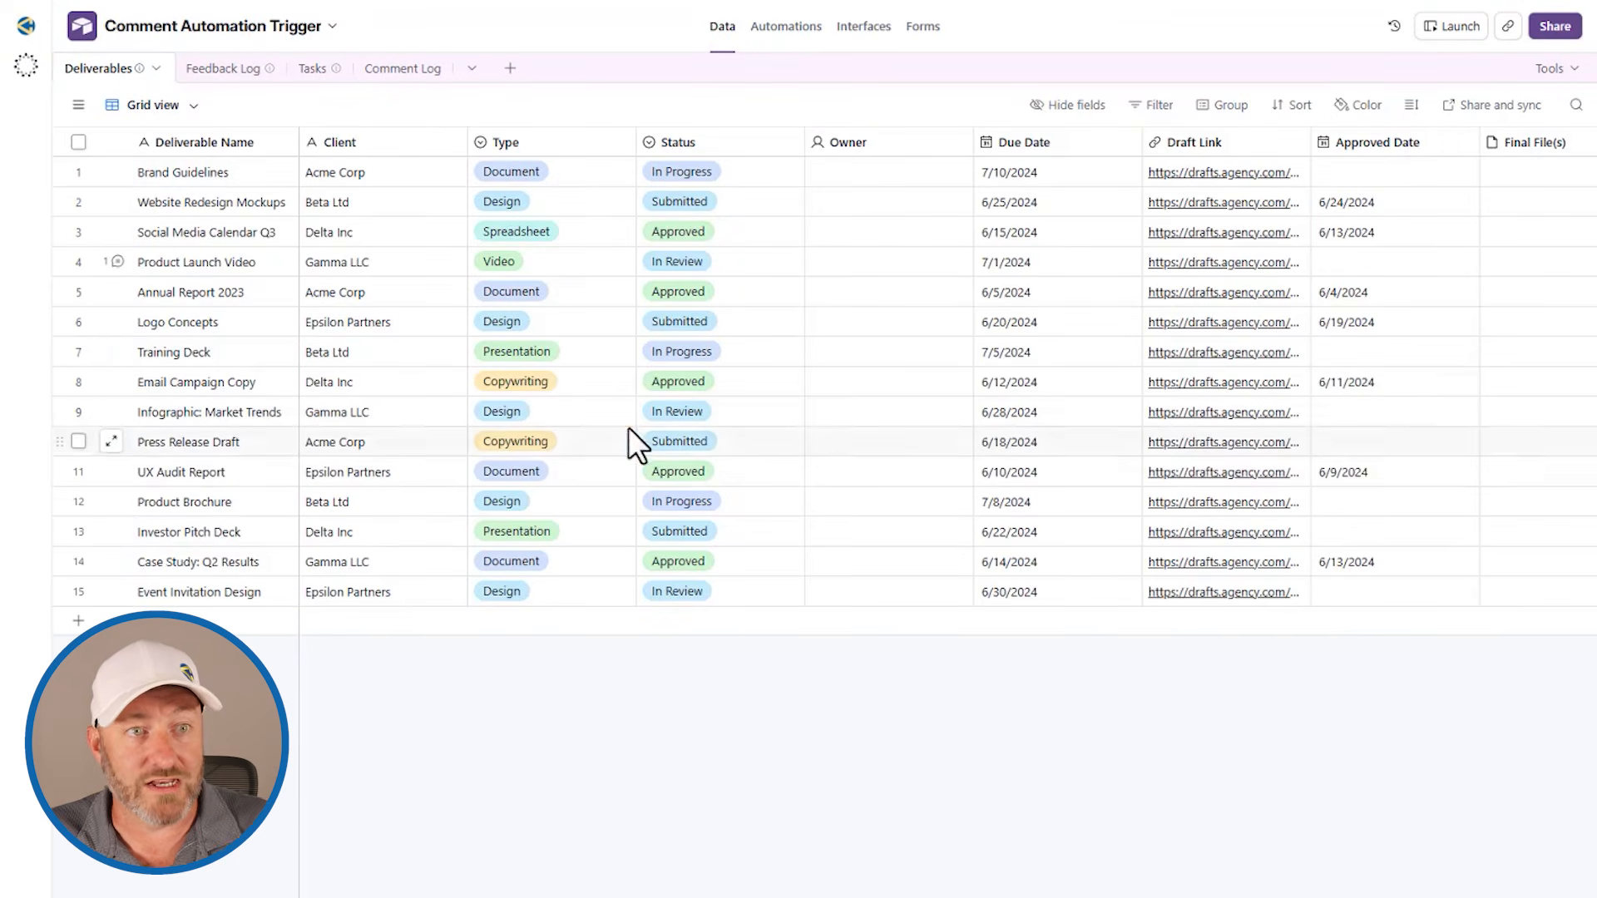
click(532, 293)
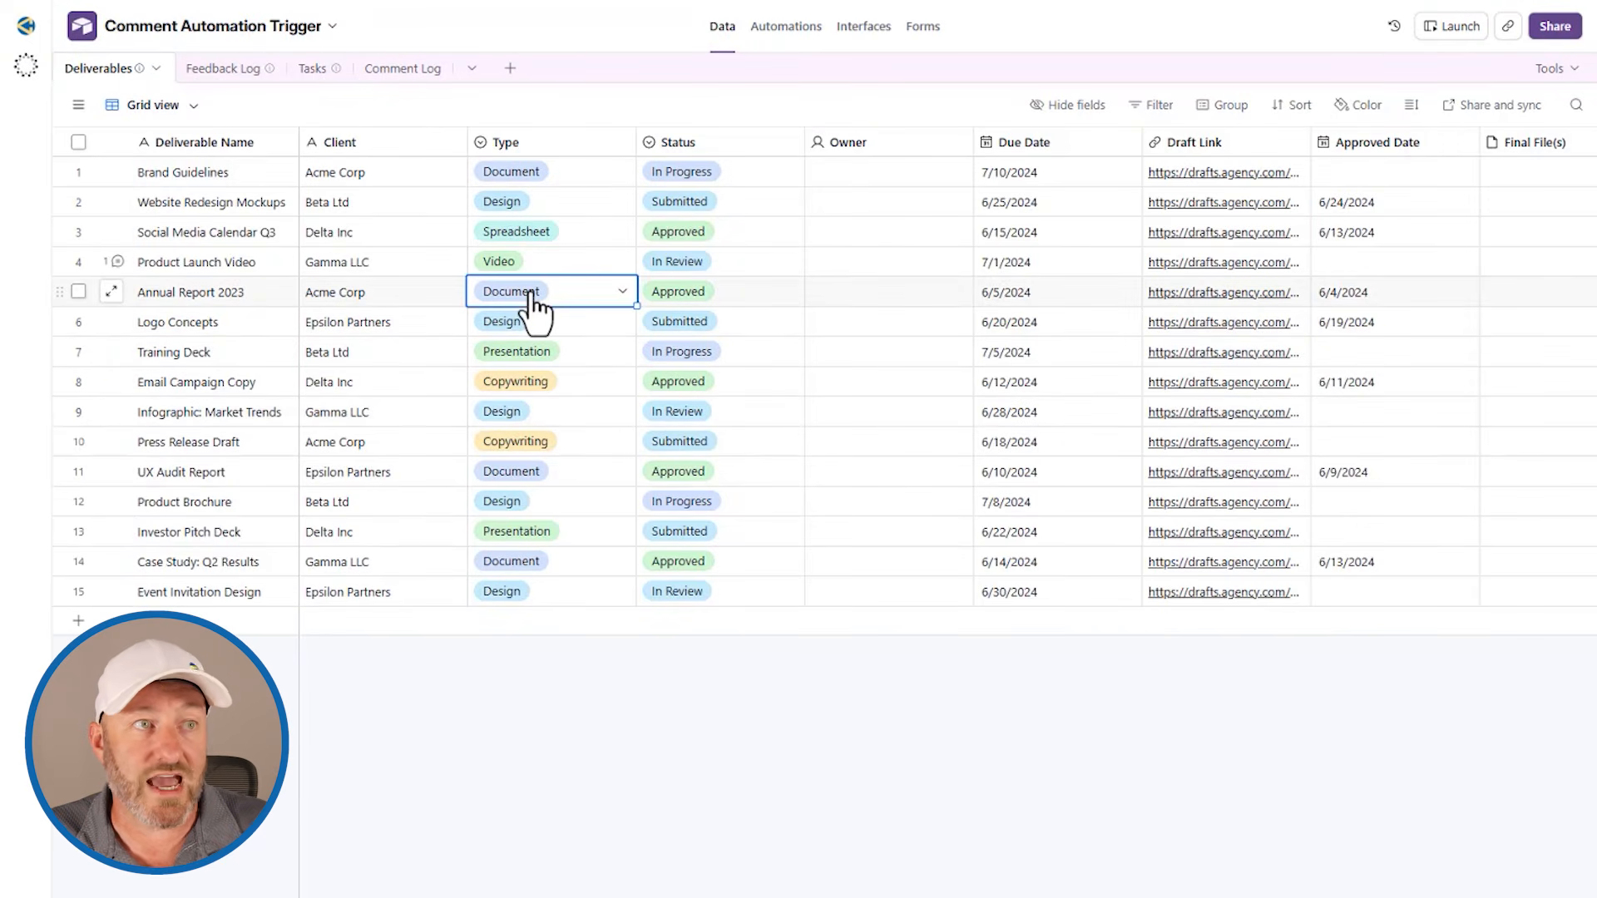
click(688, 296)
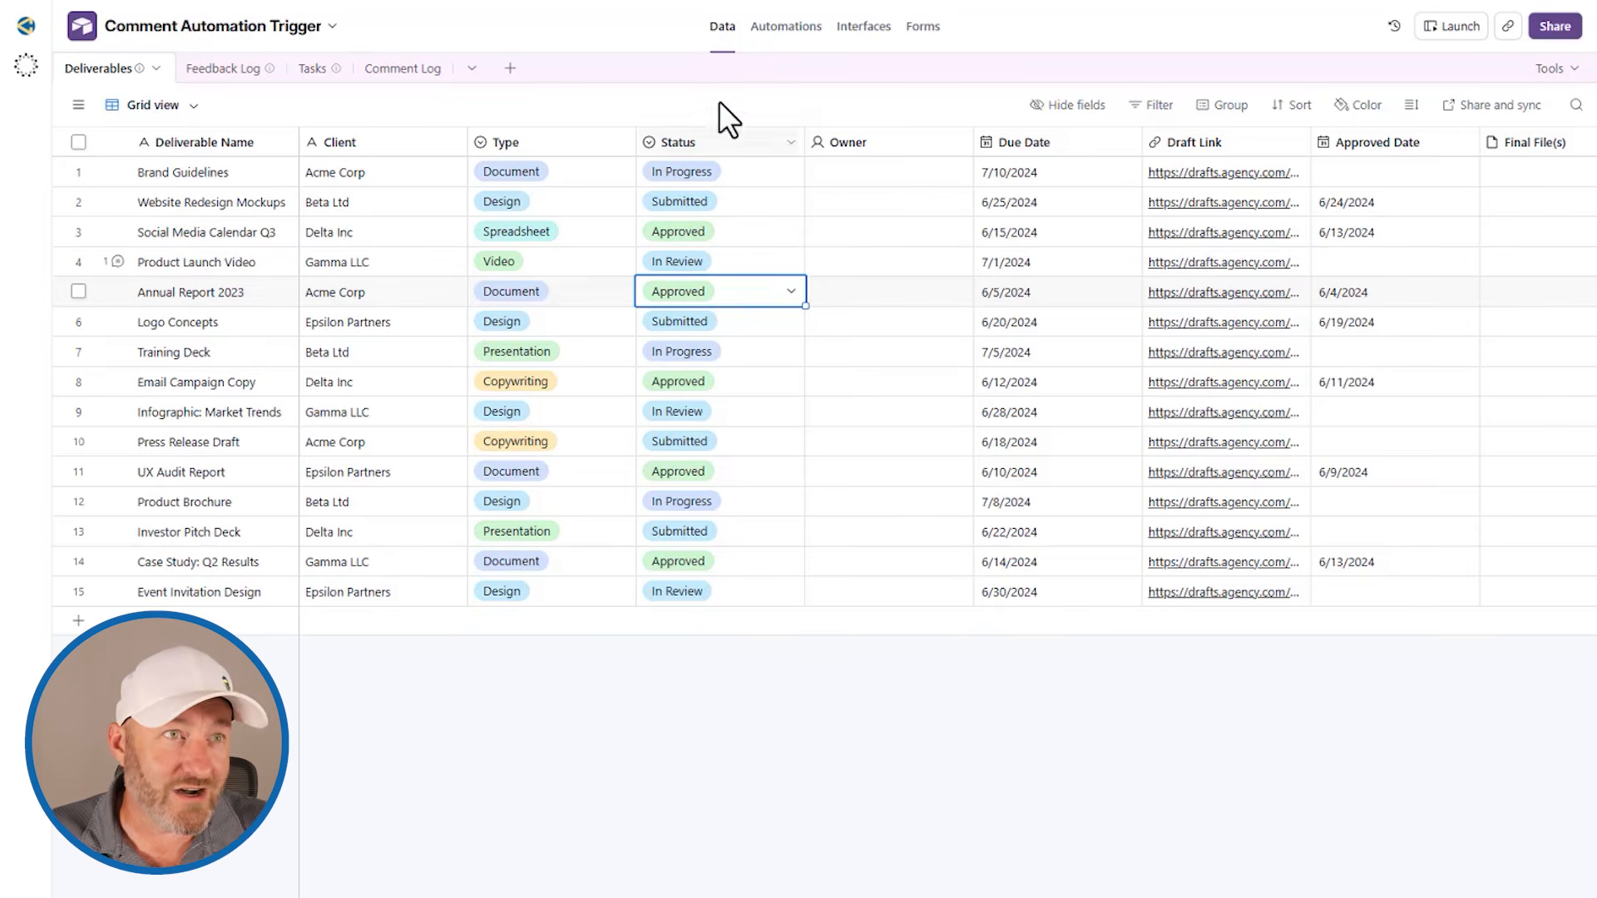
click(426, 70)
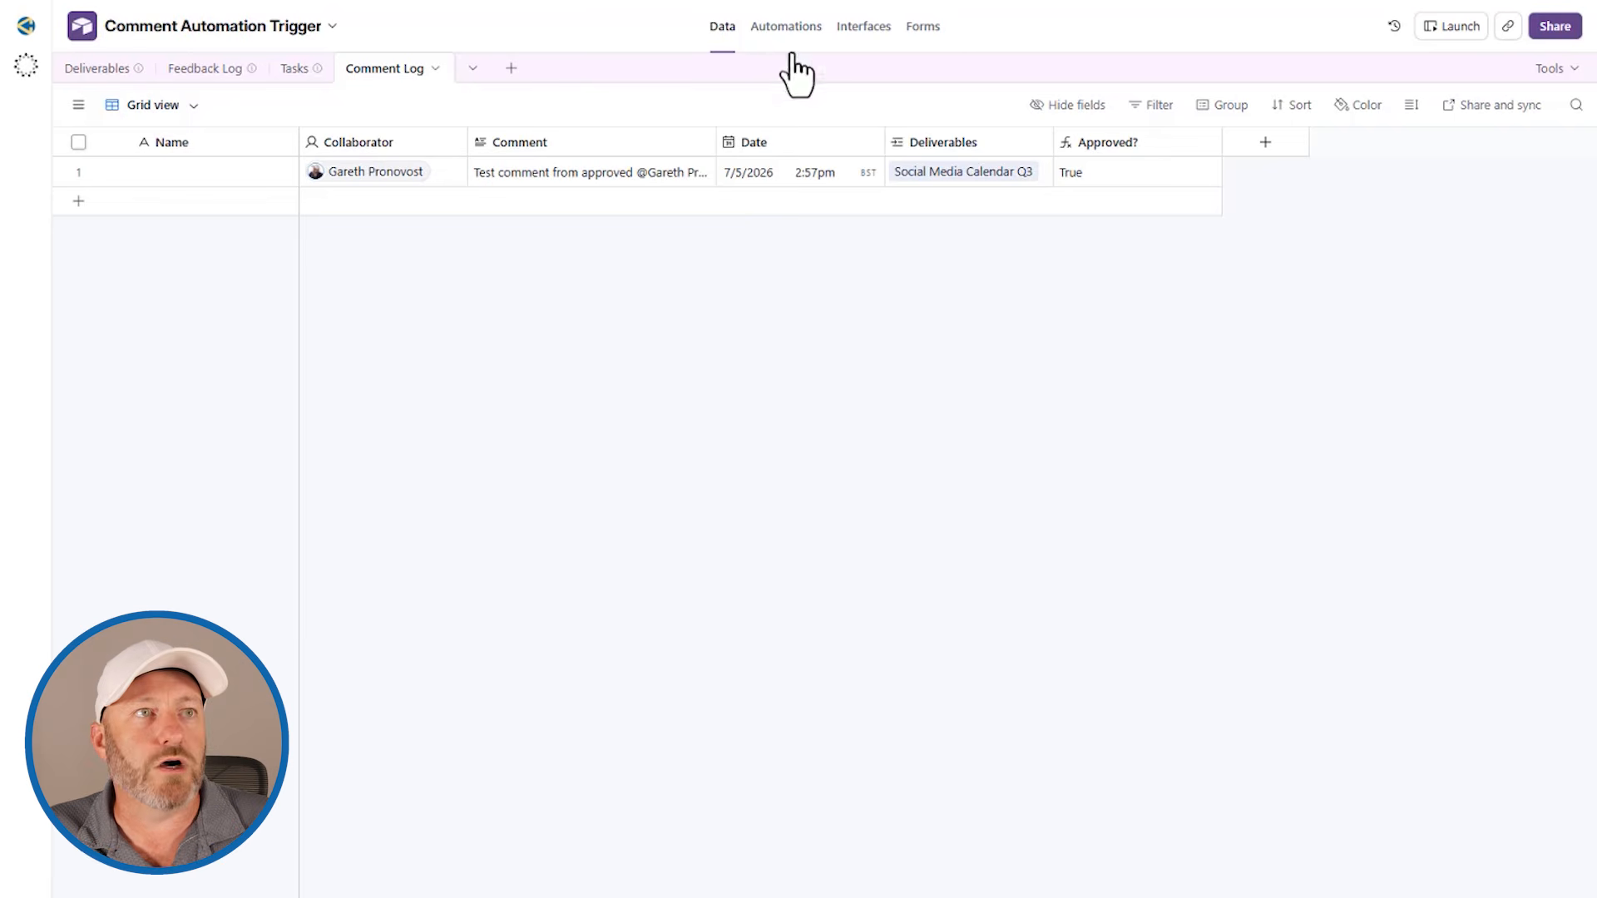
Step: Add a Generate text AI action after the Create record action in Automation 1
click(778, 27)
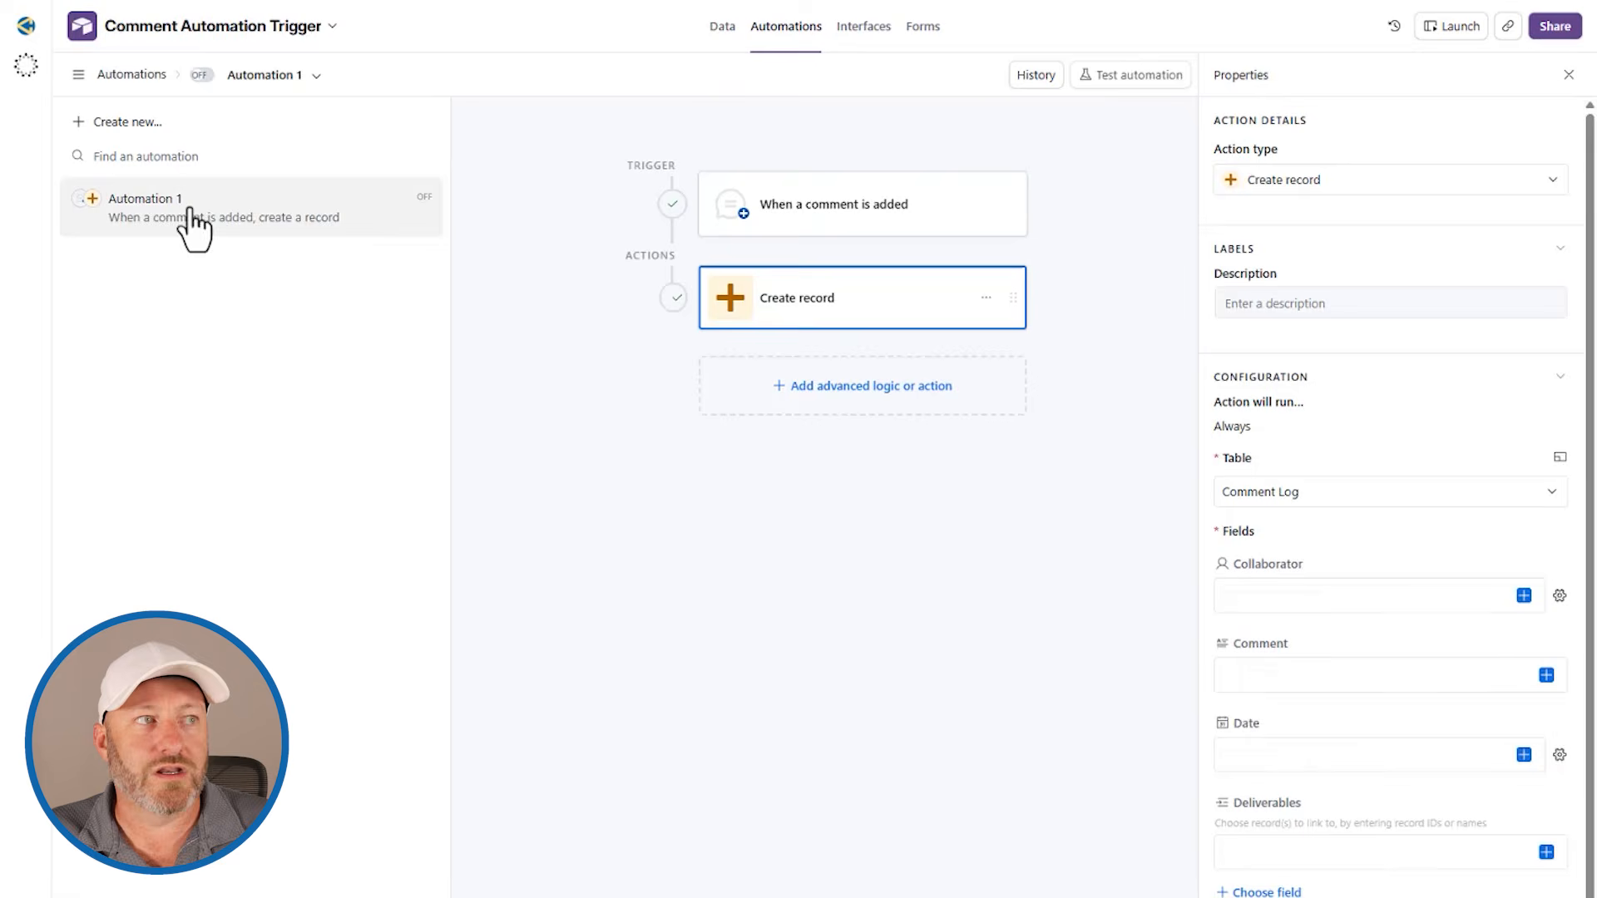
click(828, 226)
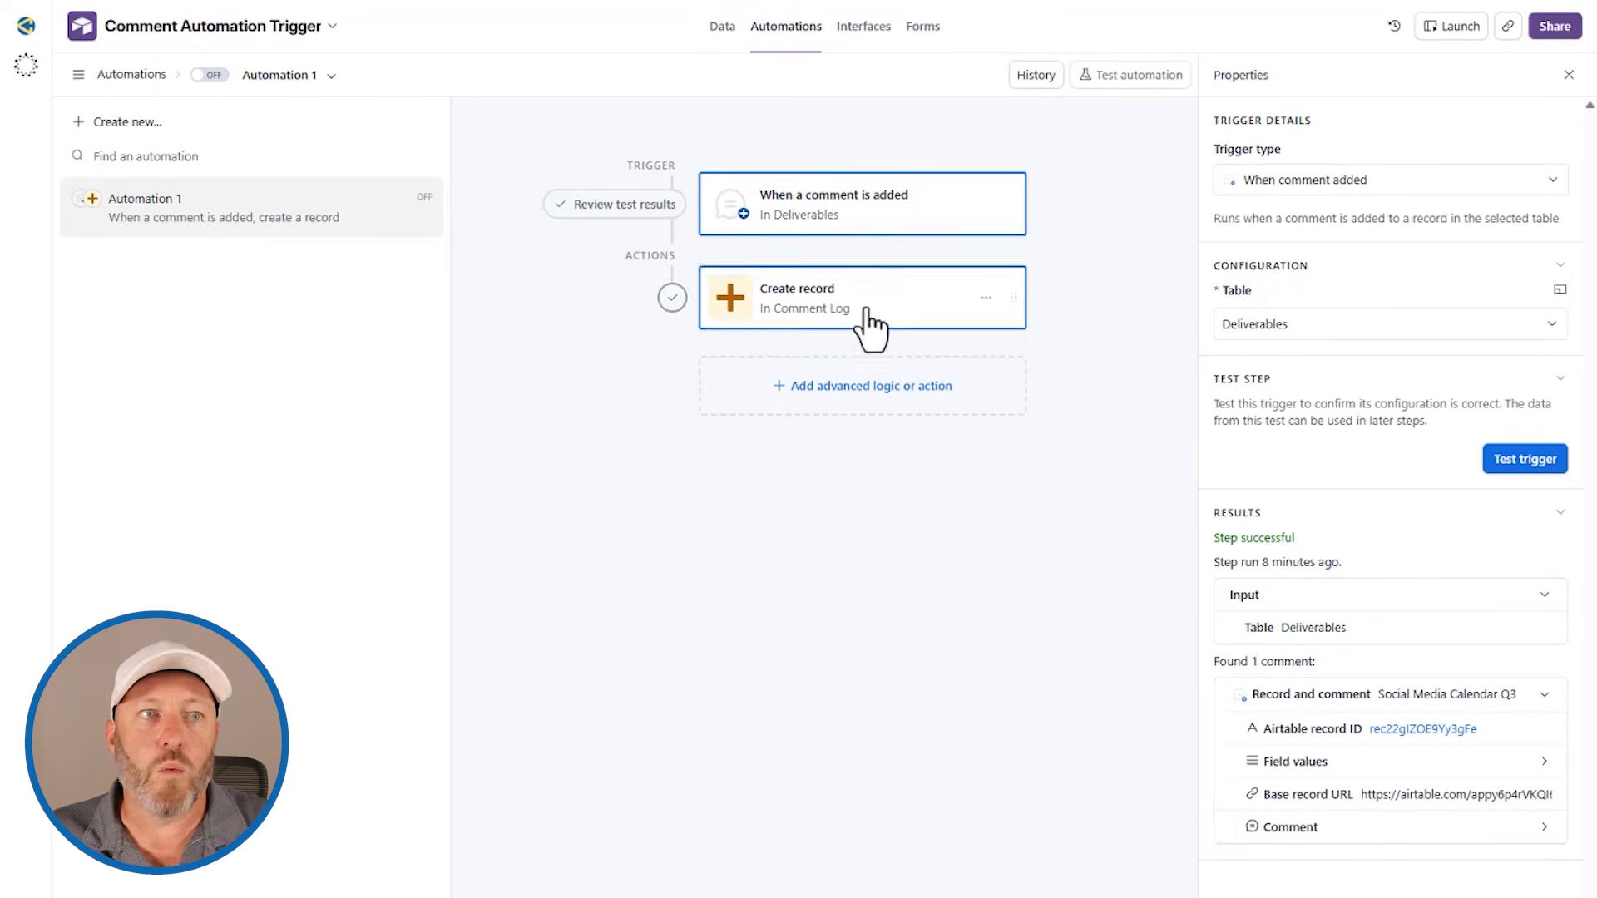
click(850, 391)
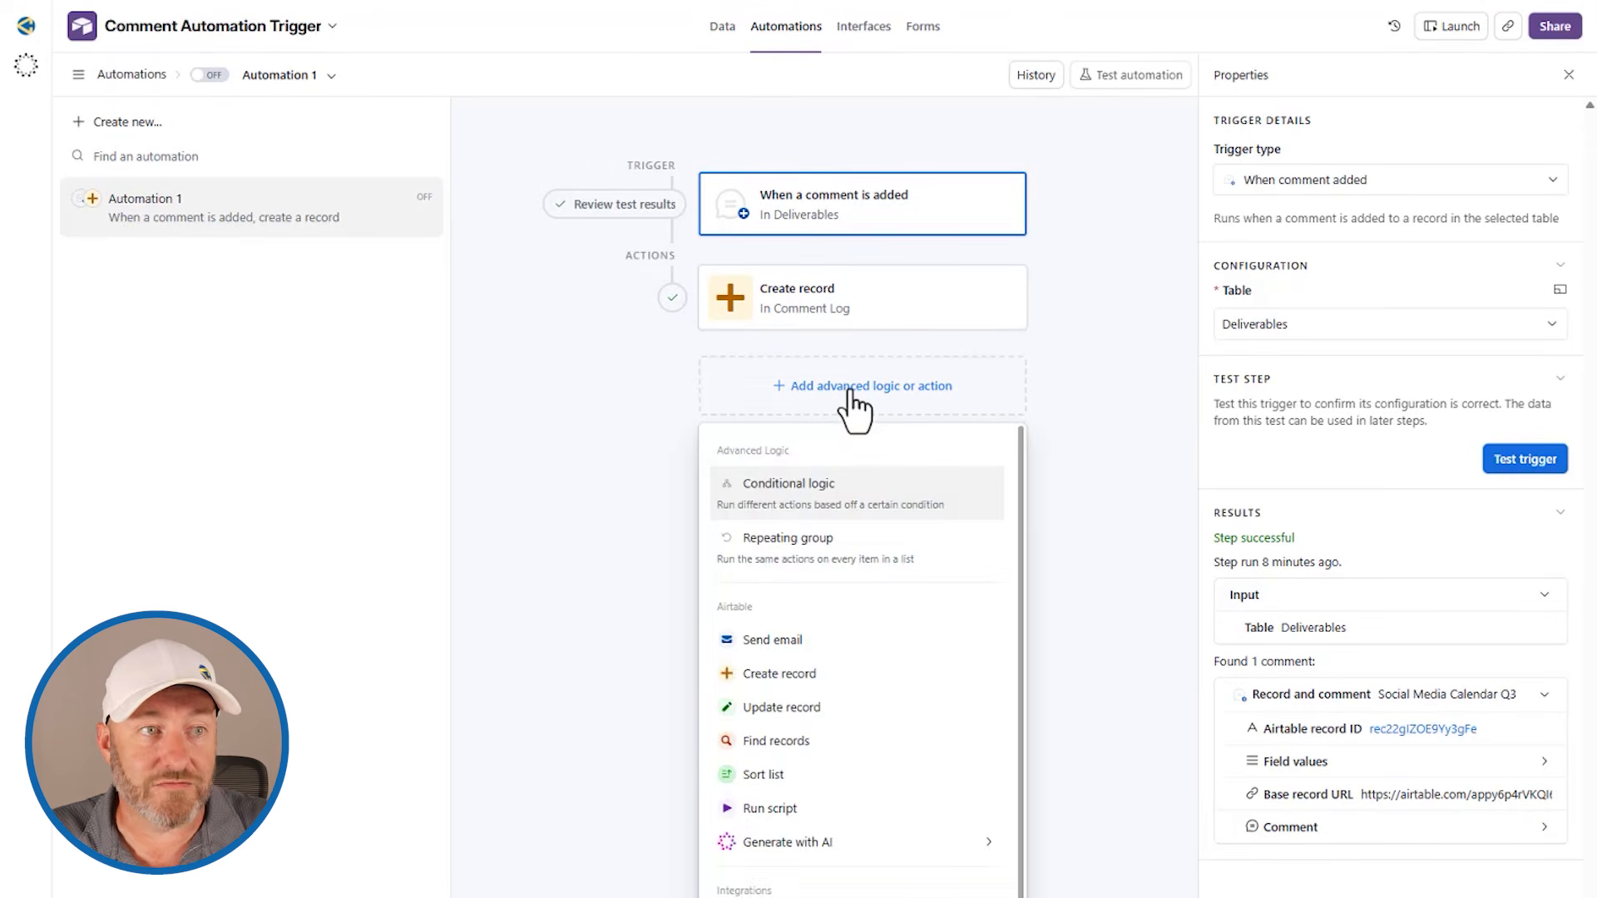
mouse_move(861, 840)
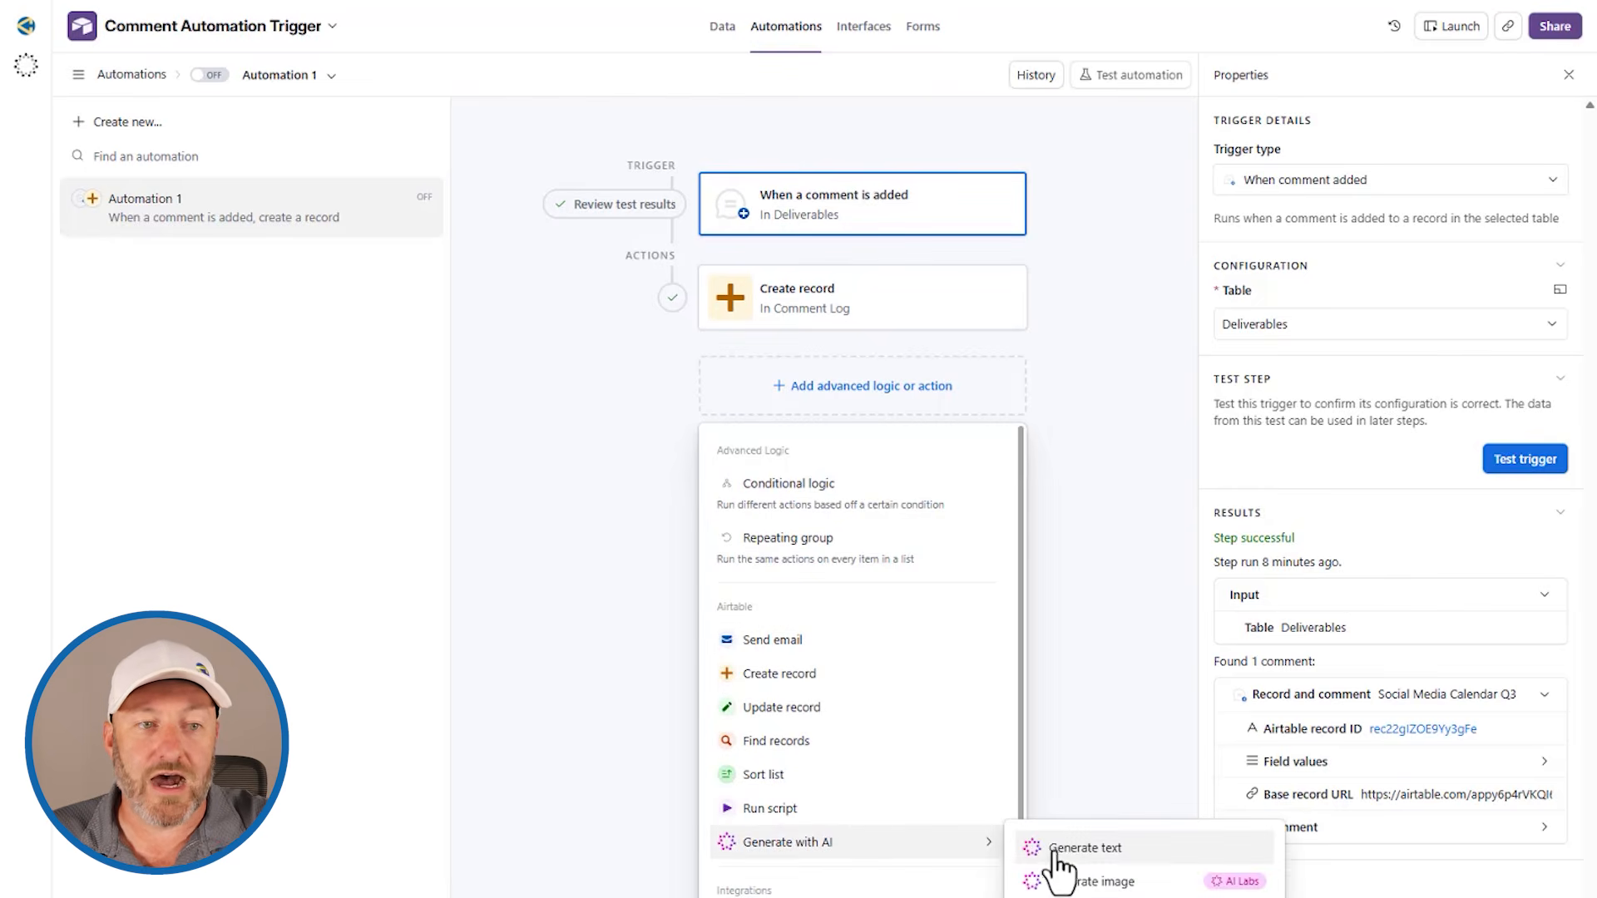
click(1102, 849)
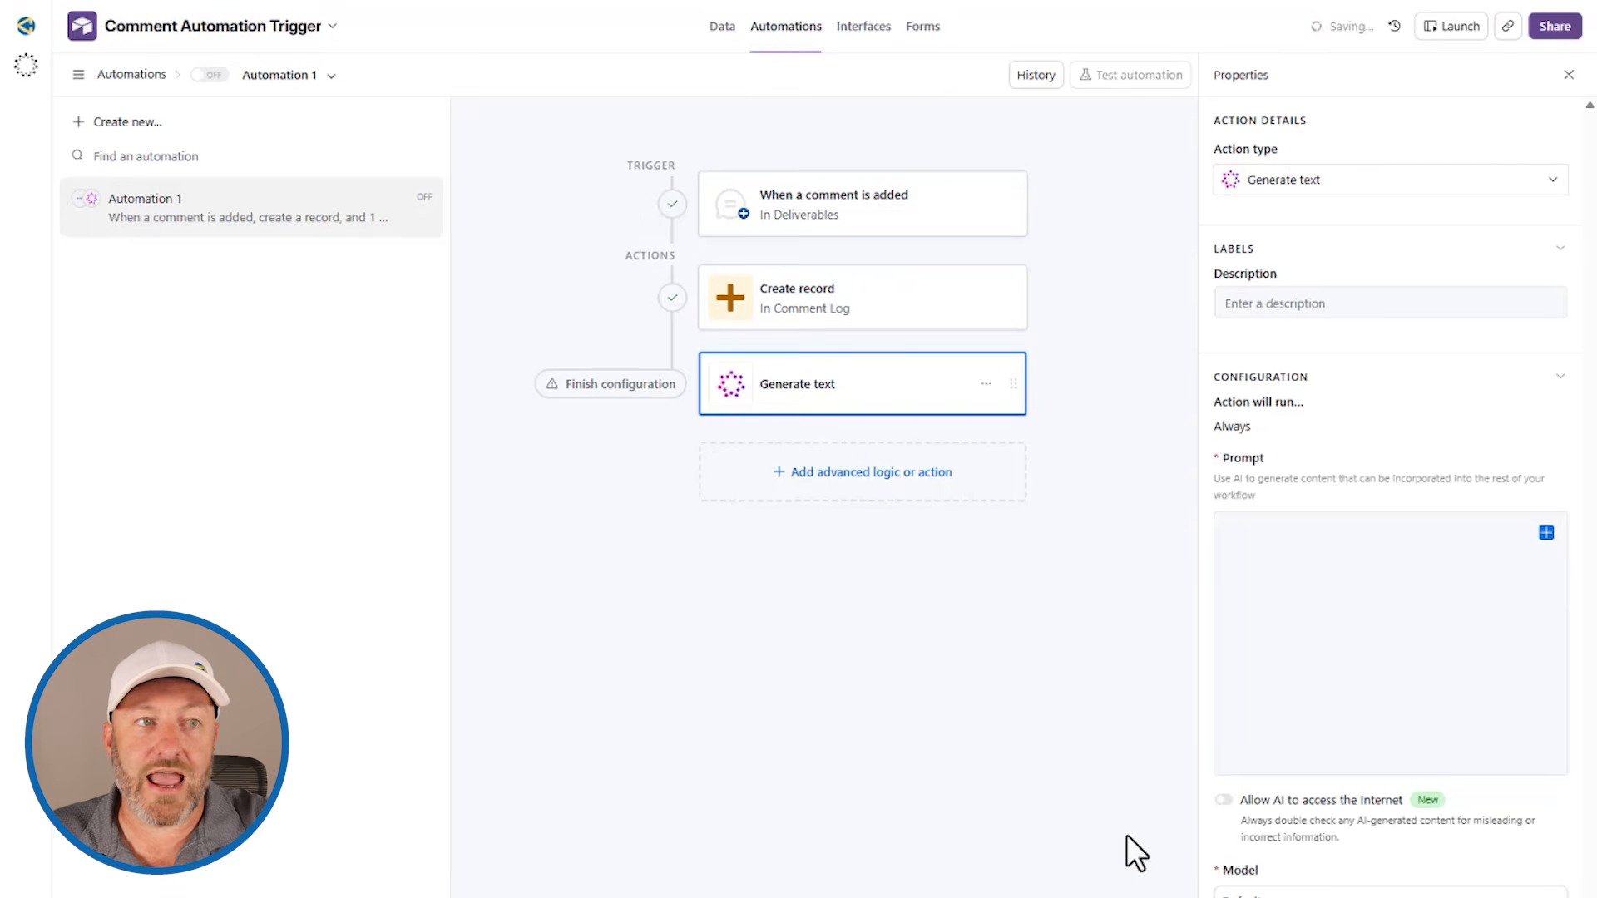
Step: Start the Generate text prompt with the line "analyze the comment here:" followed by a blank line
click(1265, 530)
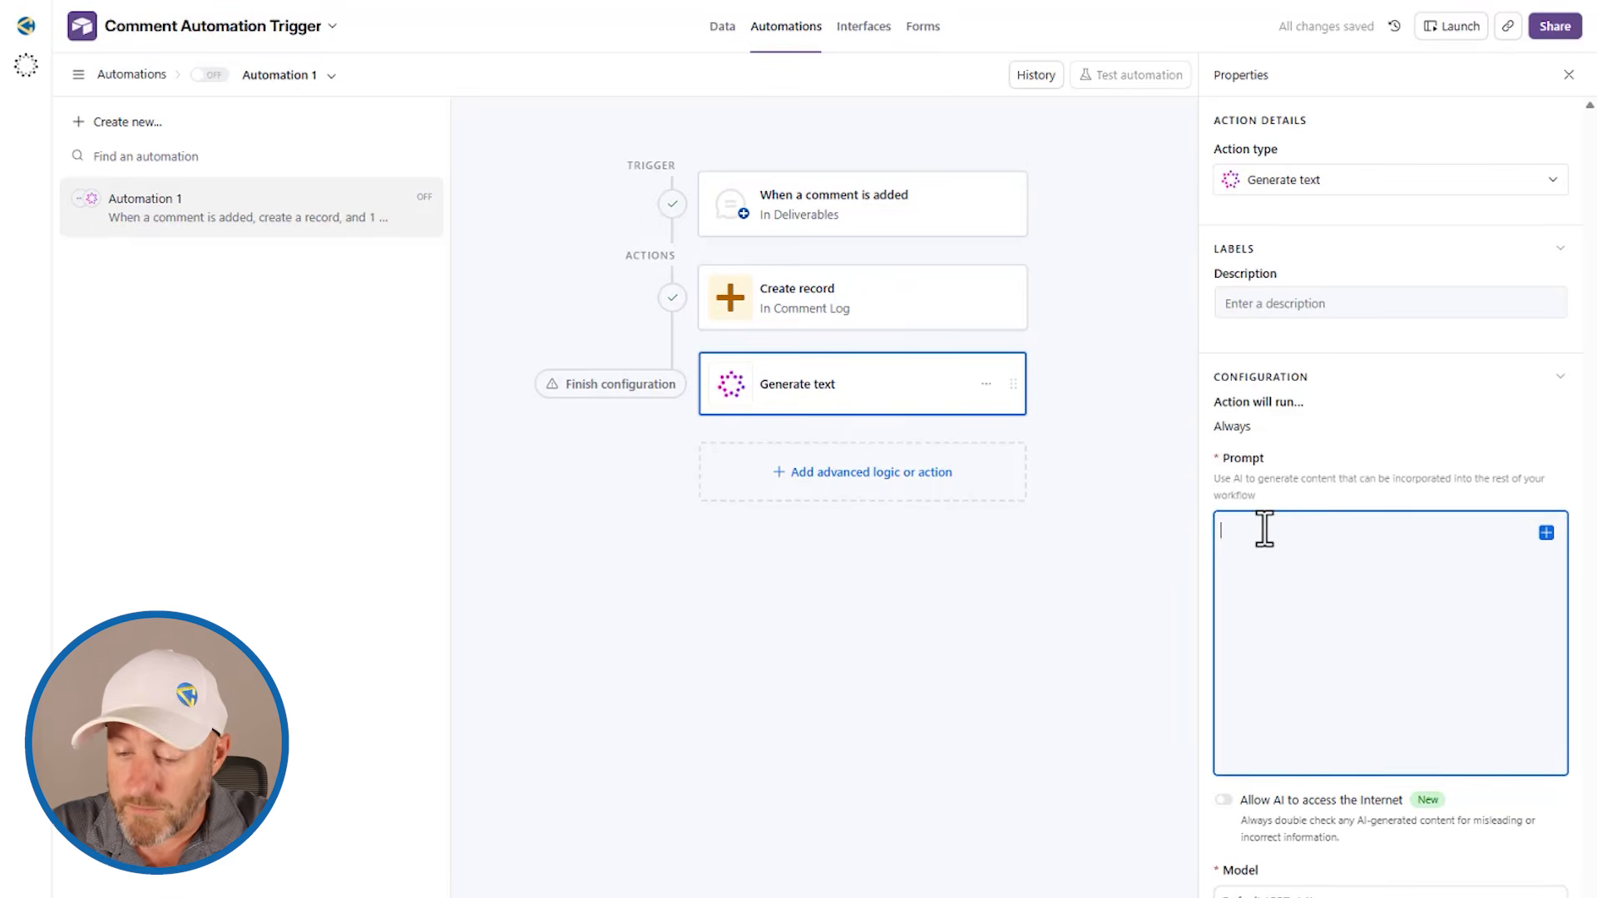
text(anal)
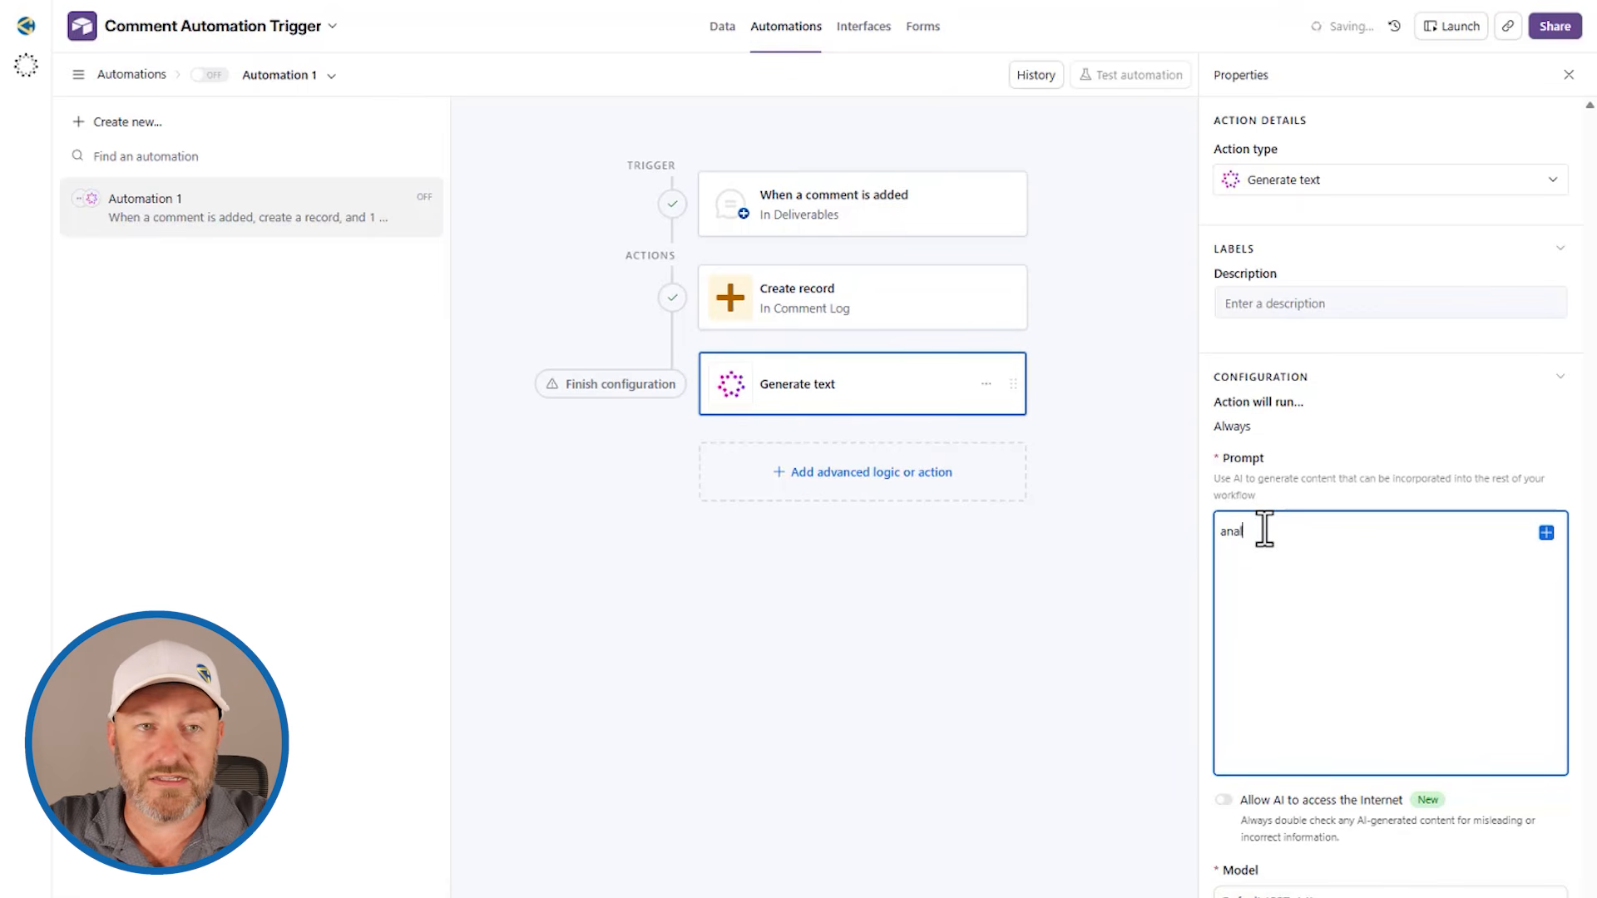
text(yze the comment here:)
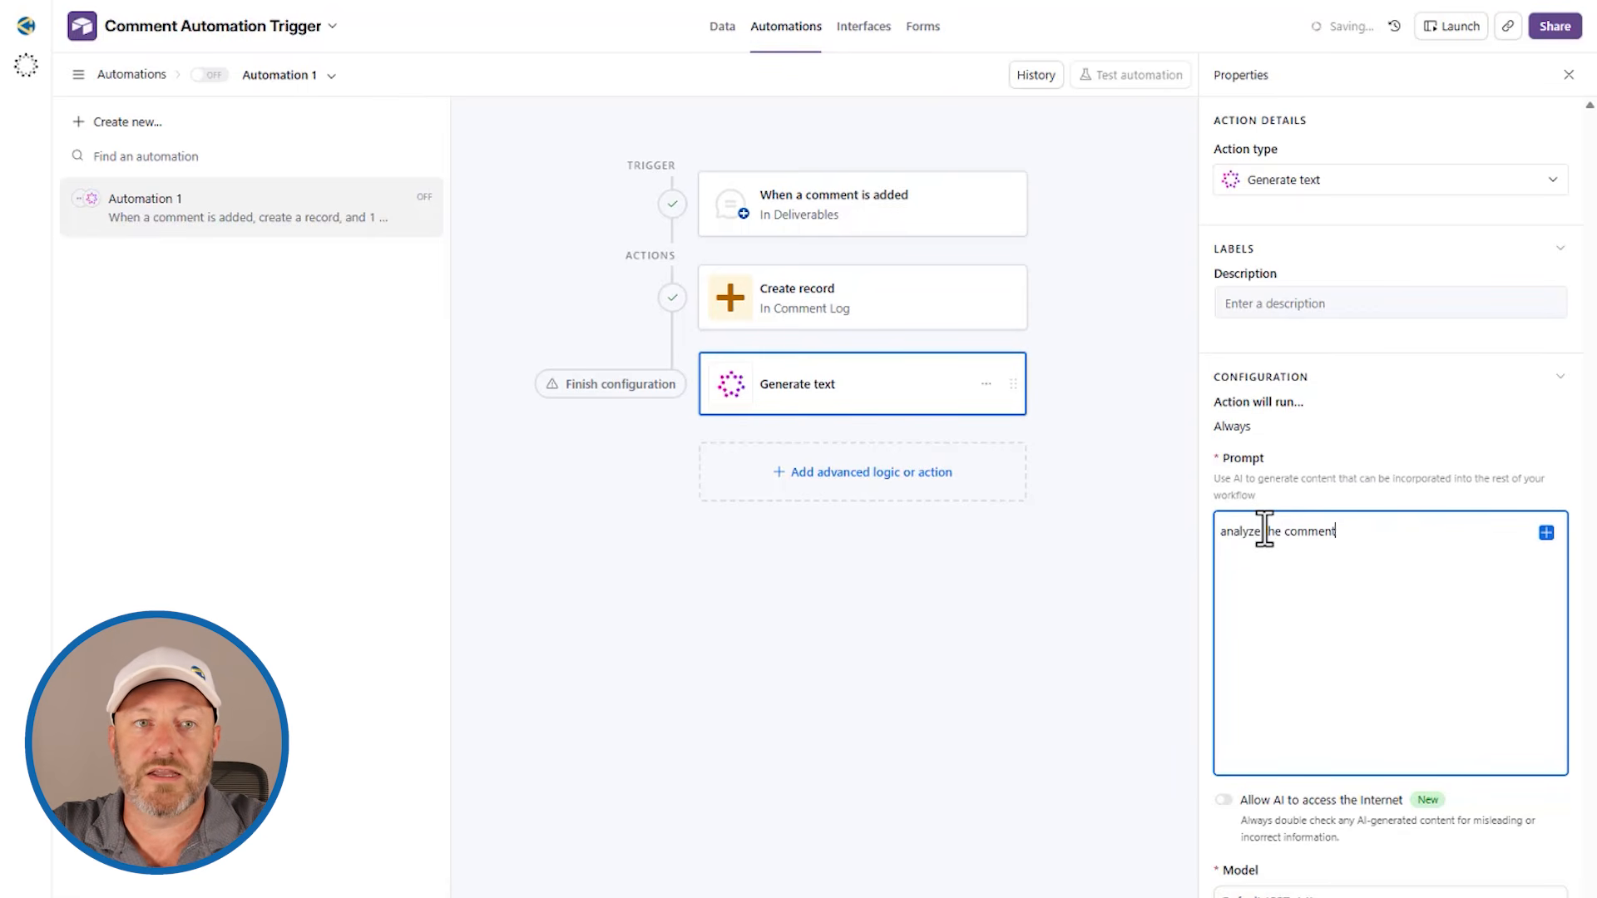
key(Return)
key(Return)
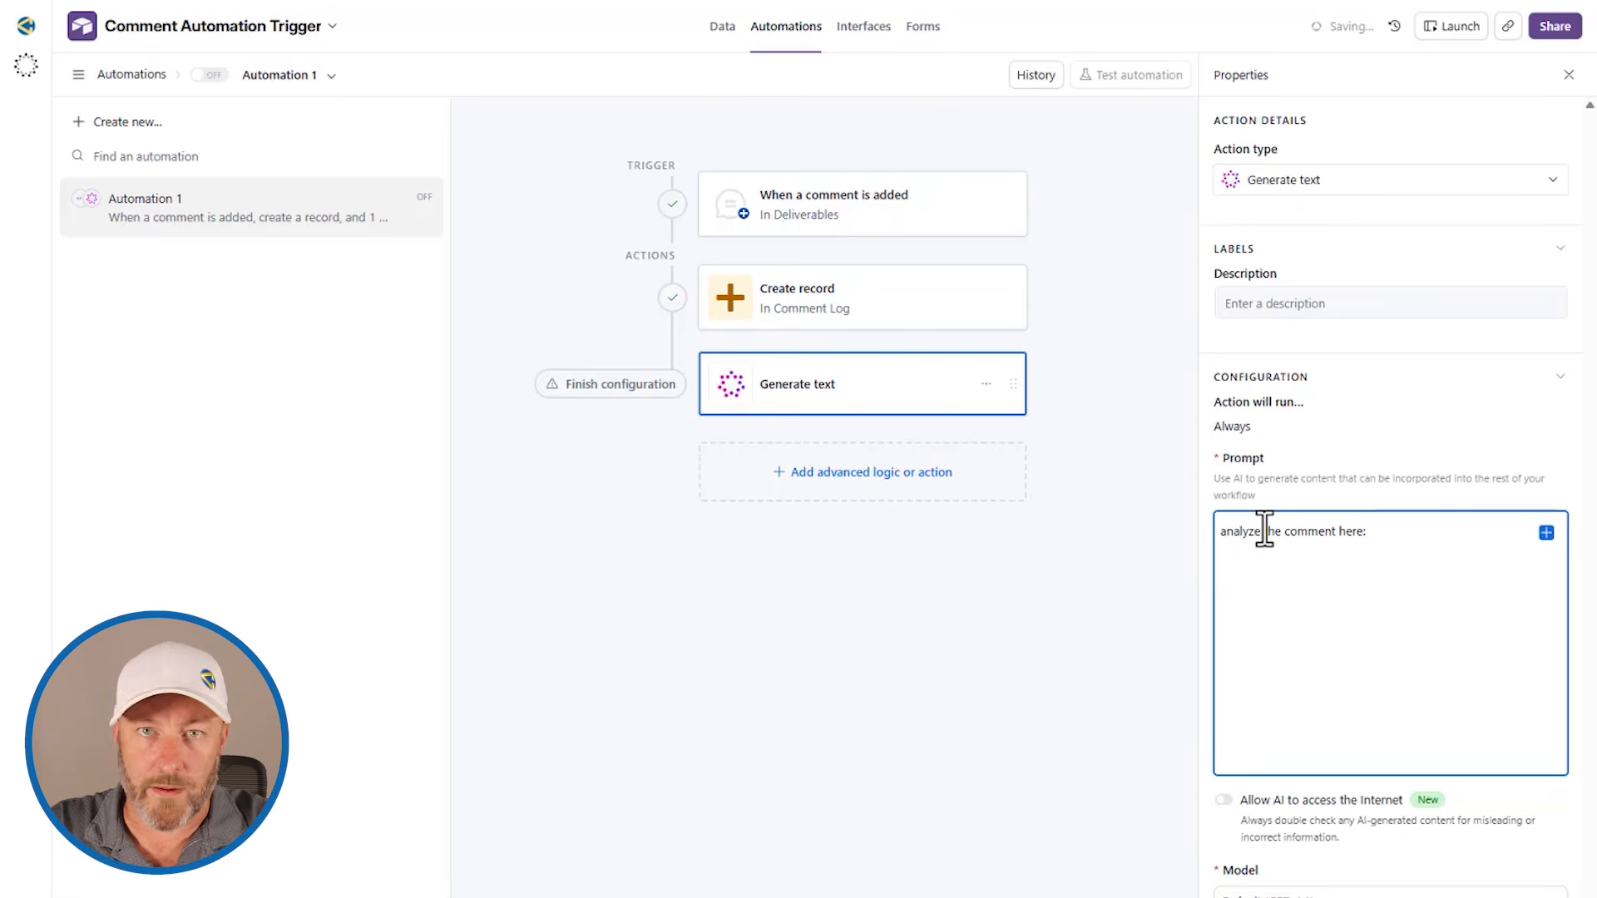
Step: Add to the prompt: If this is approval, then output "Approved" - if it is not an approval related comment, output "Null"
text(If this is approval, then output "Approved" - if it is not an approval)
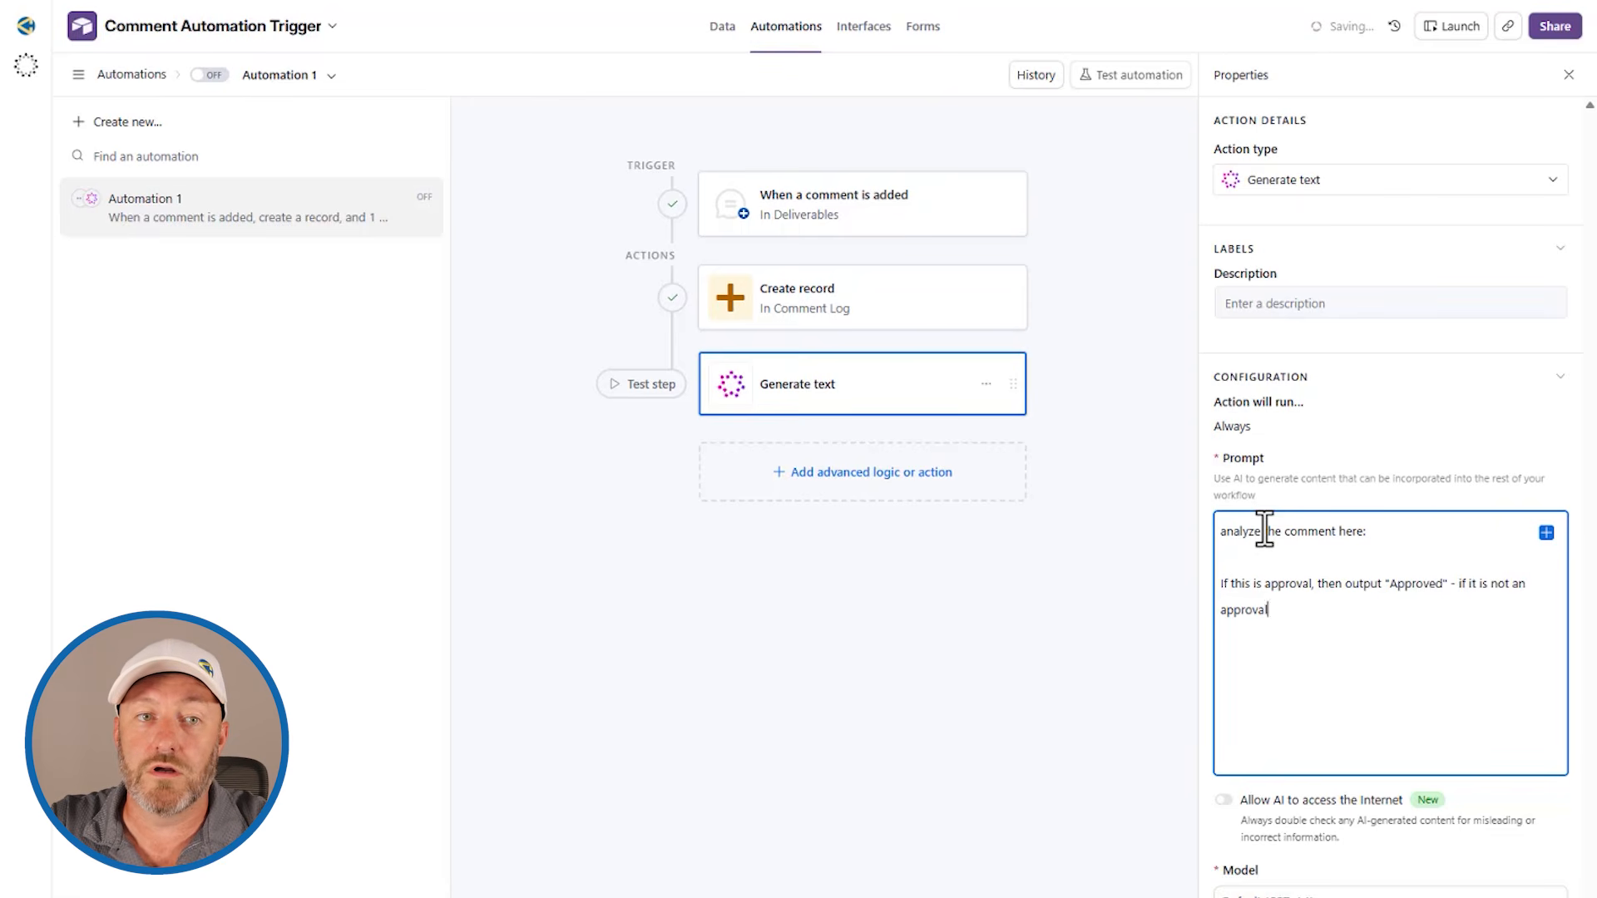
text( related comment, output "Null")
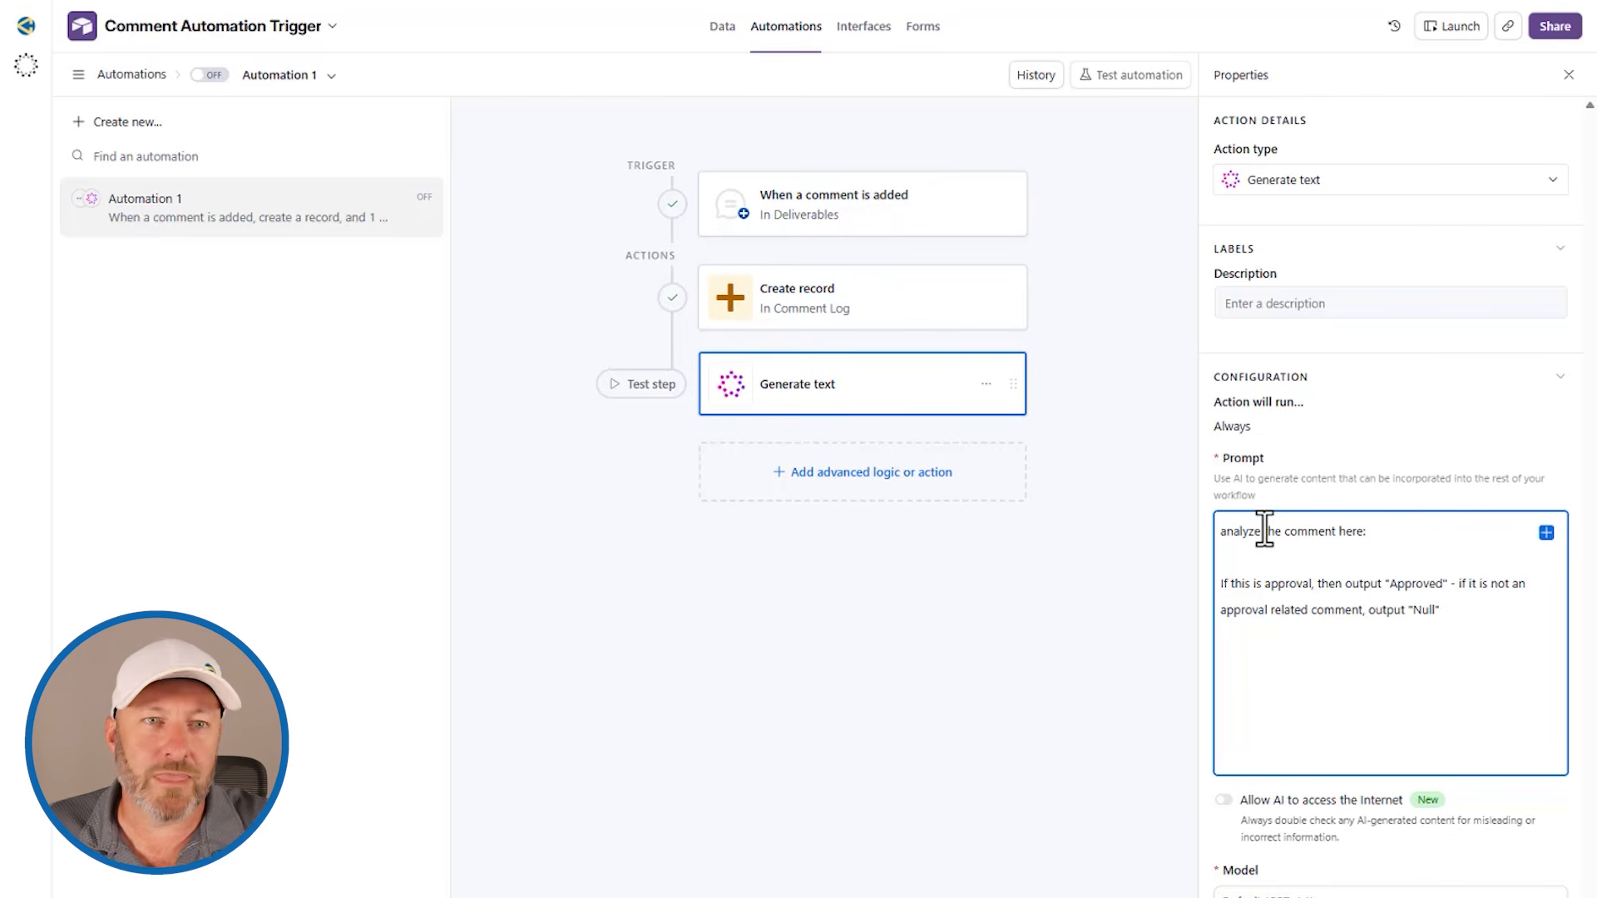
Step: Insert the trigger's Comment text value in square brackets on its own line below "analyze the comment here:" in the prompt
click(1438, 535)
key(Return)
key(Return)
text({)
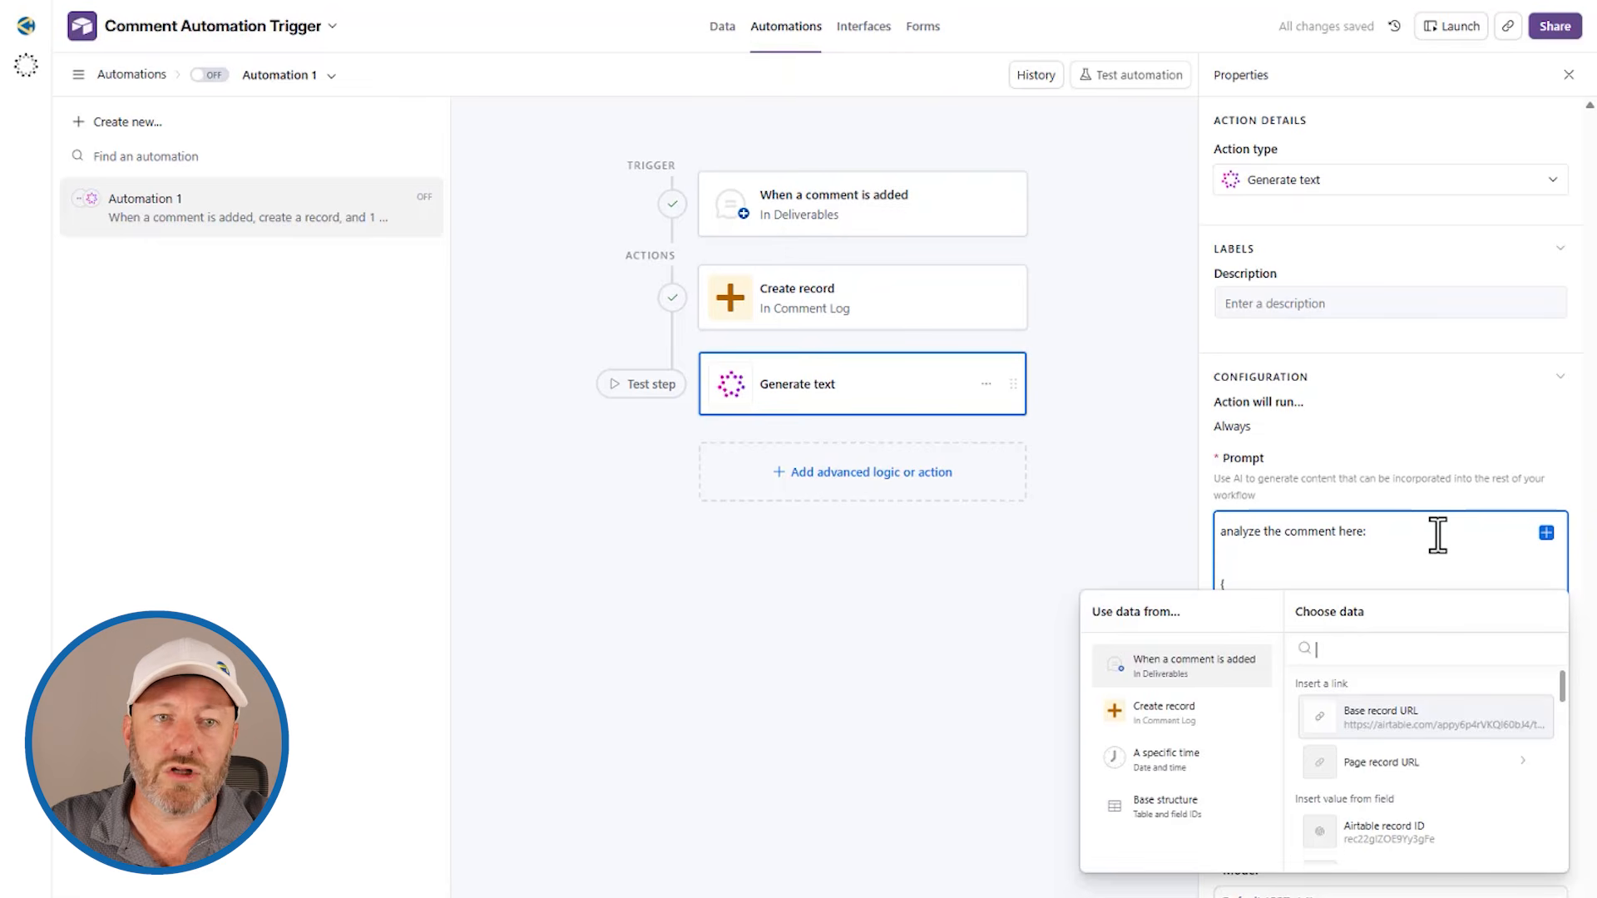
scroll(1429, 782, down, 2)
click(1427, 802)
click(1387, 717)
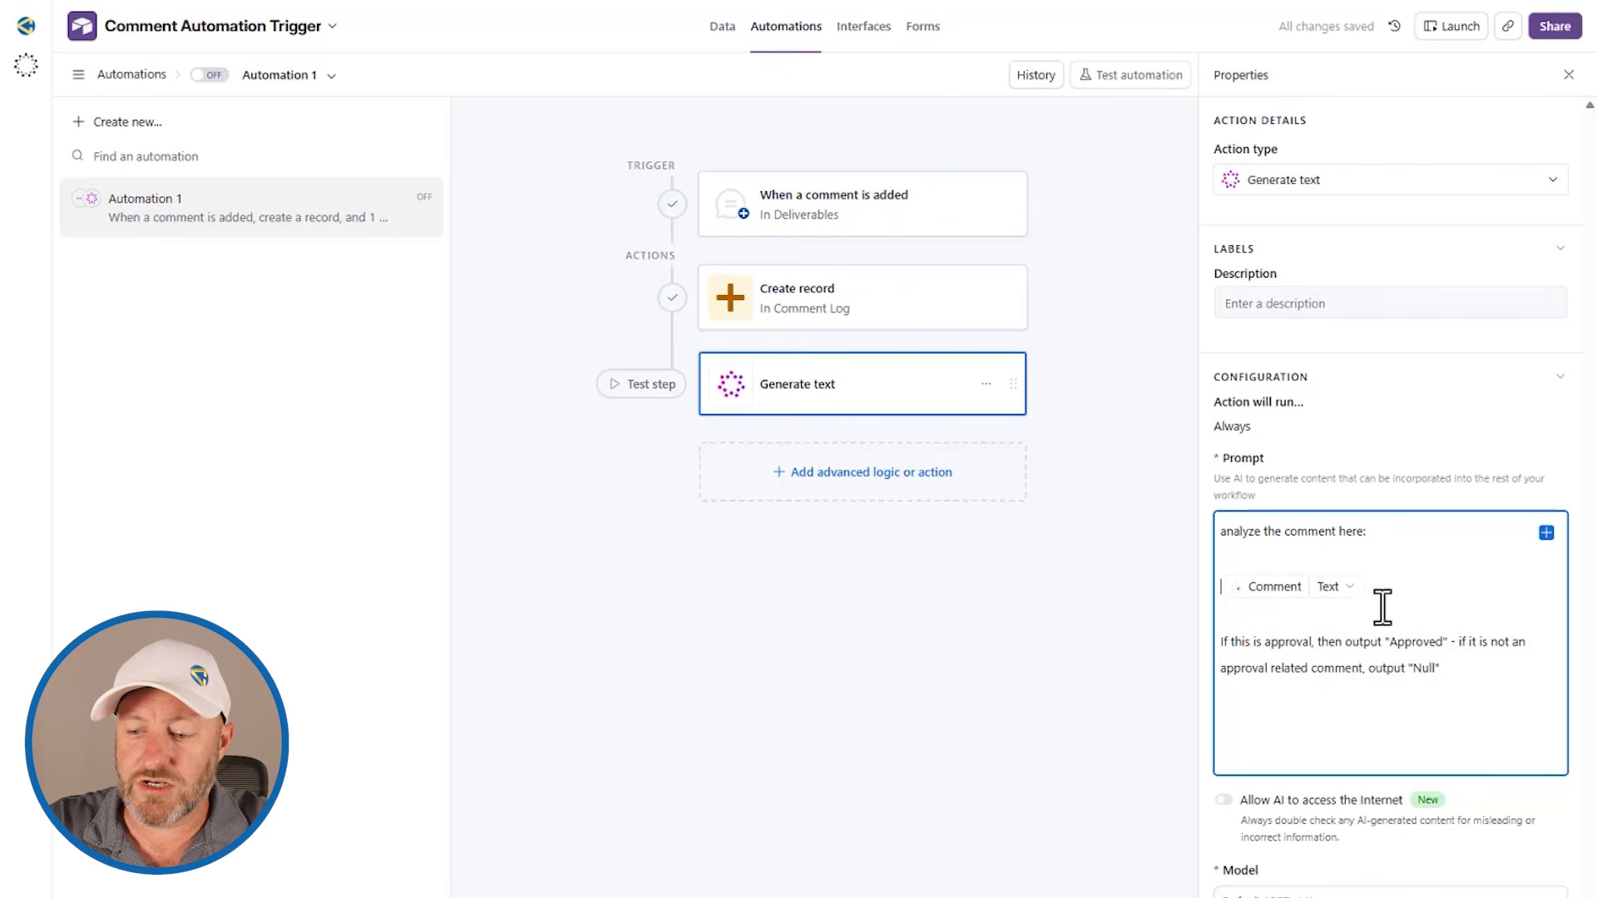
text([)
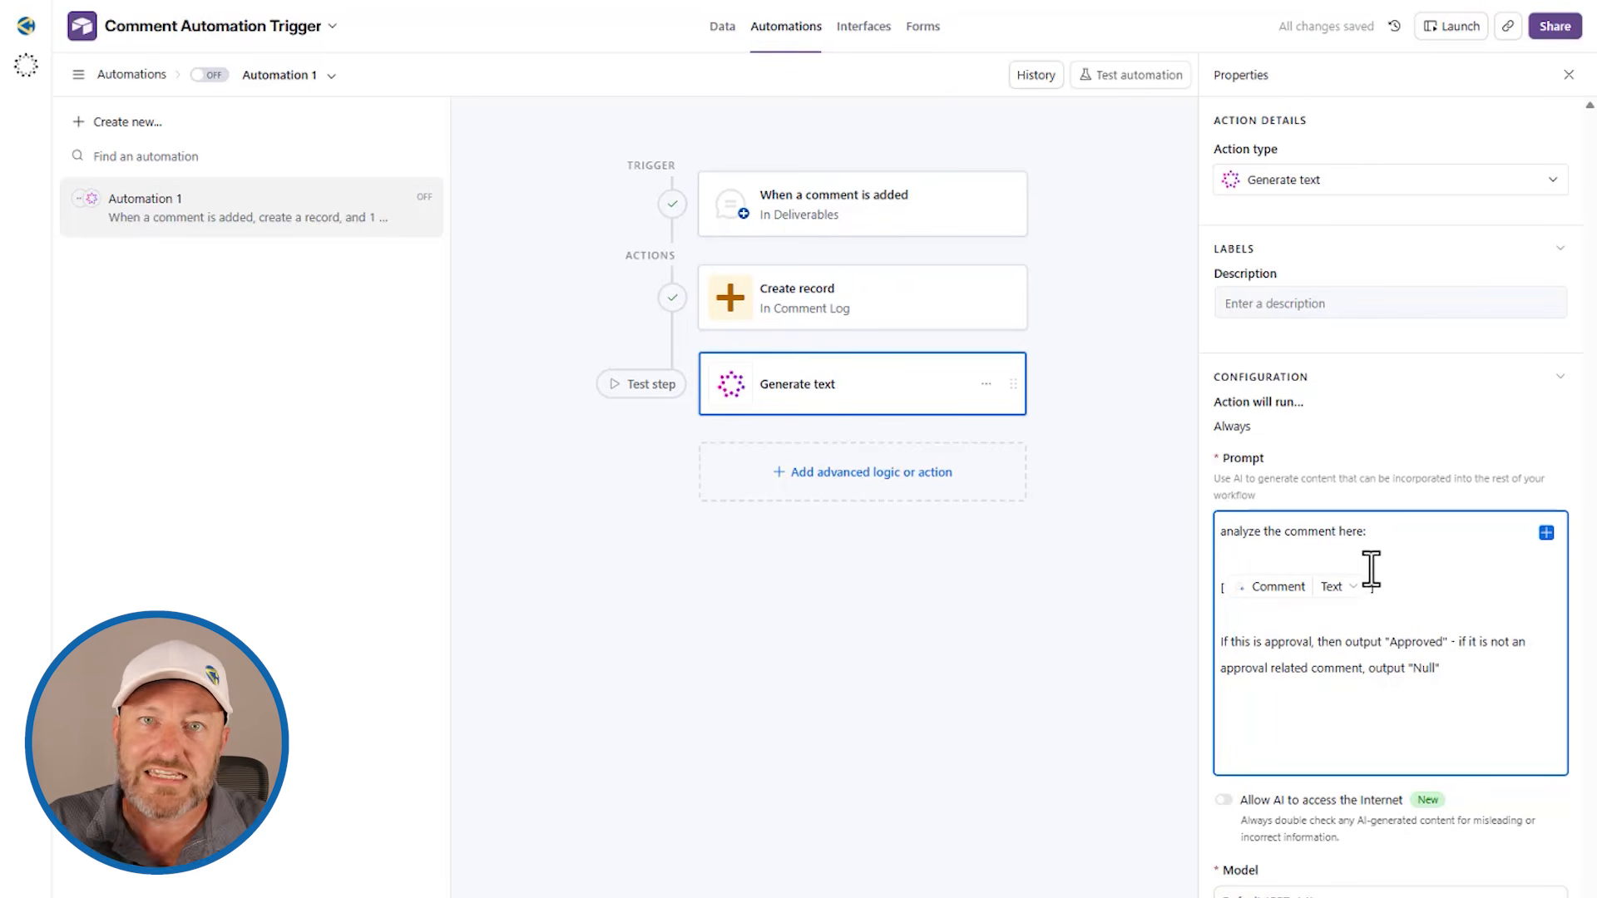
click(1372, 587)
text(])
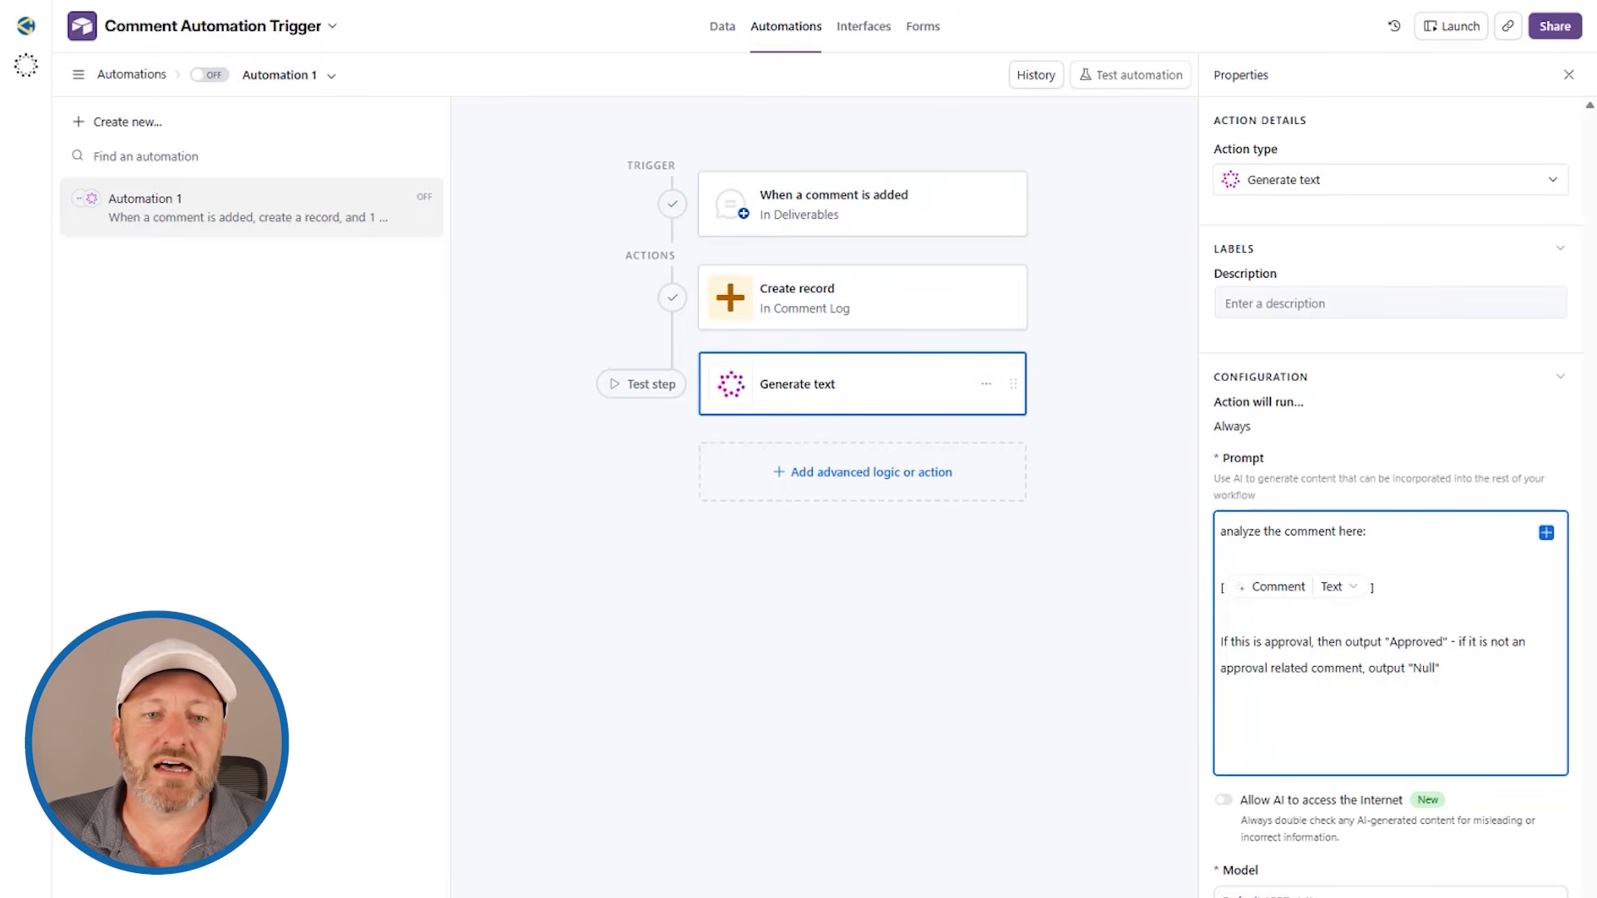
Step: Test the Generate text action with the default model and low randomness
scroll(1362, 470, down, 4)
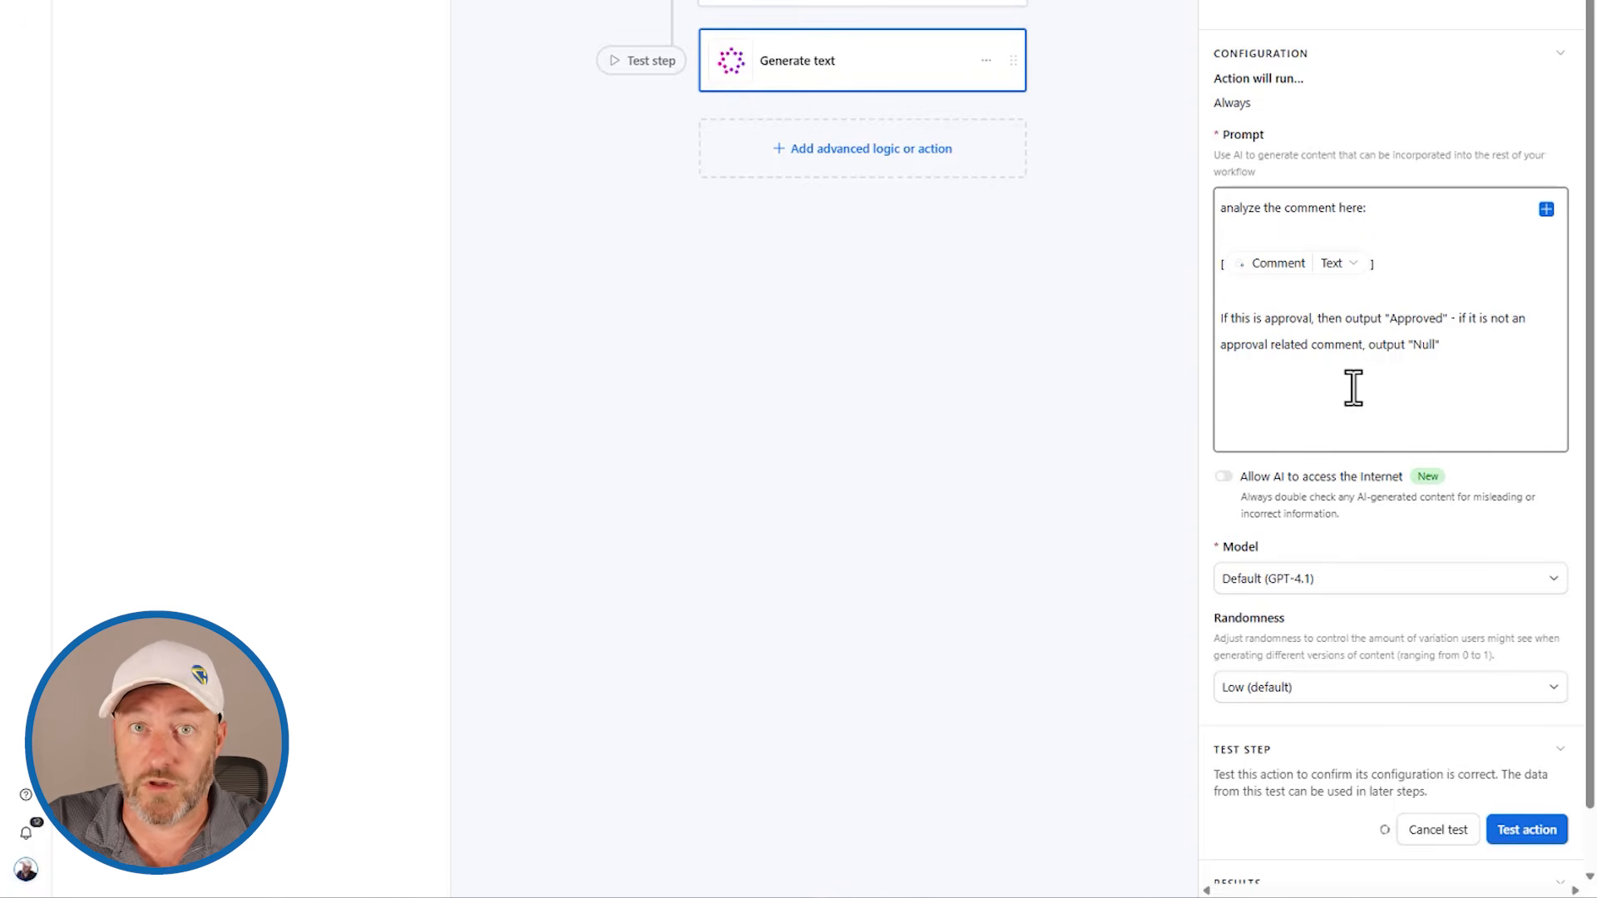
scroll(1406, 532, down, 4)
click(1531, 678)
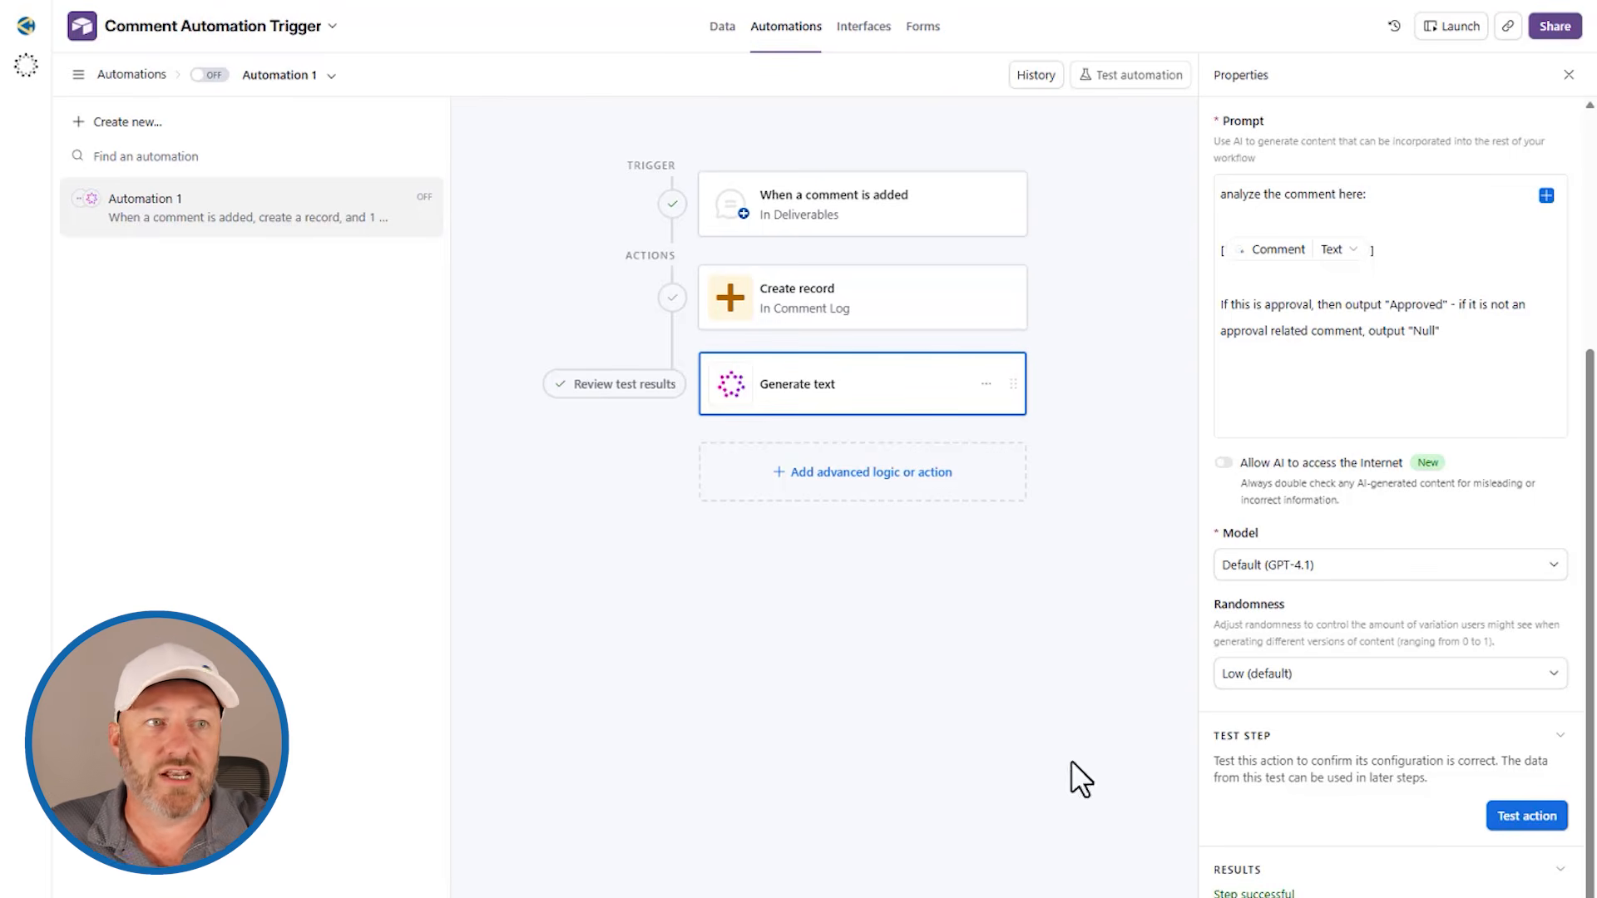
Step: Add a conditional logic group after Generate text that runs if its Response contains "Approved"
click(879, 482)
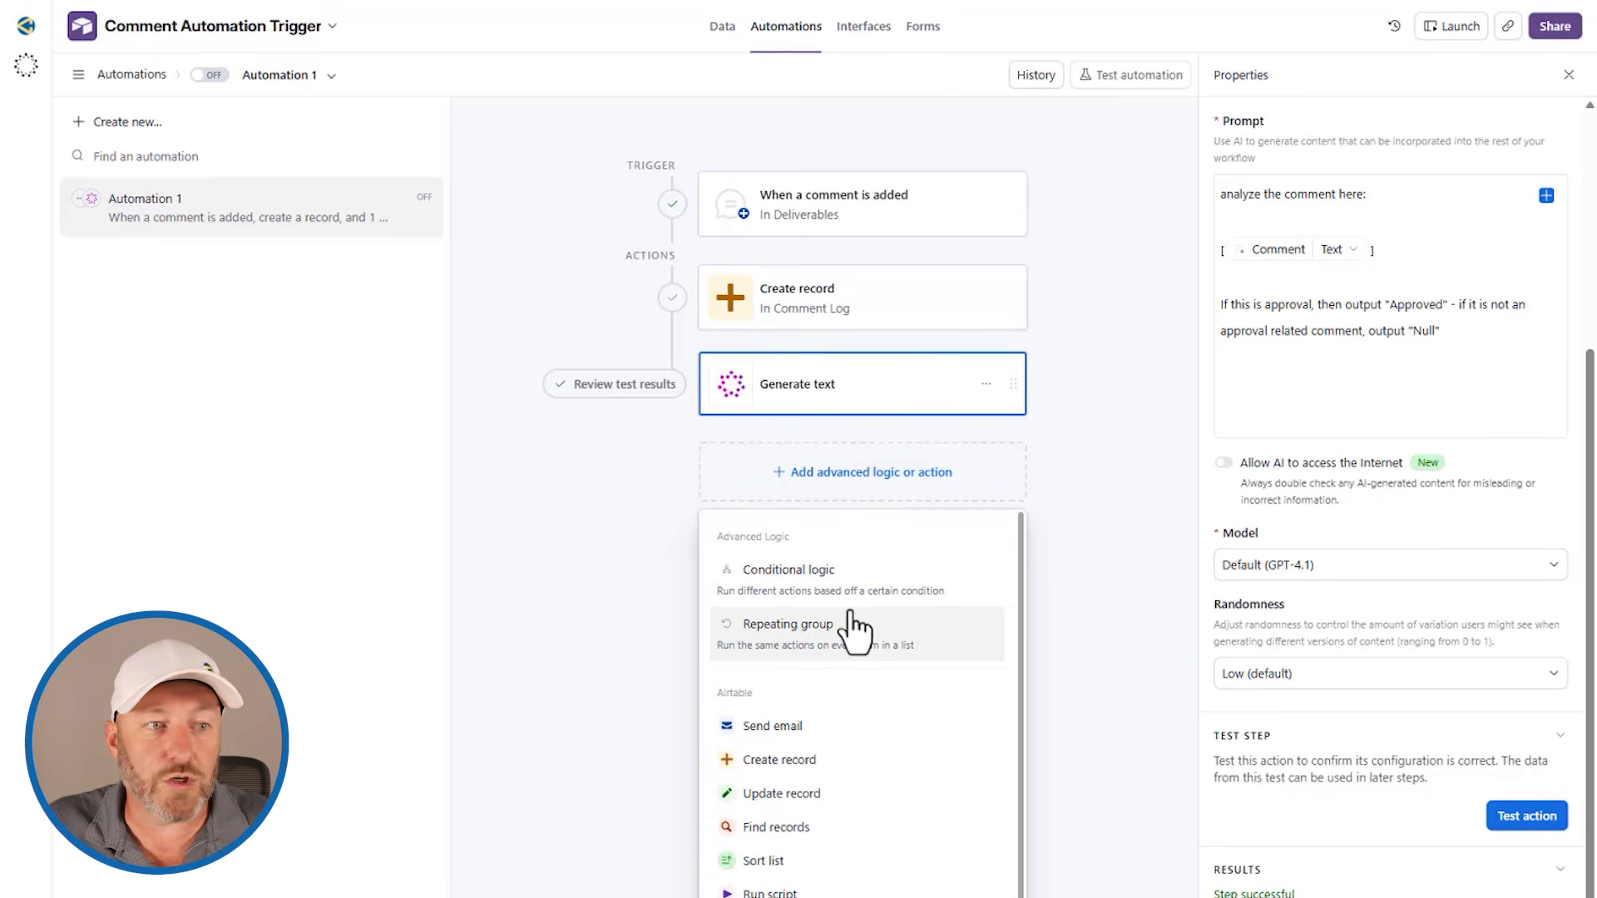
click(829, 586)
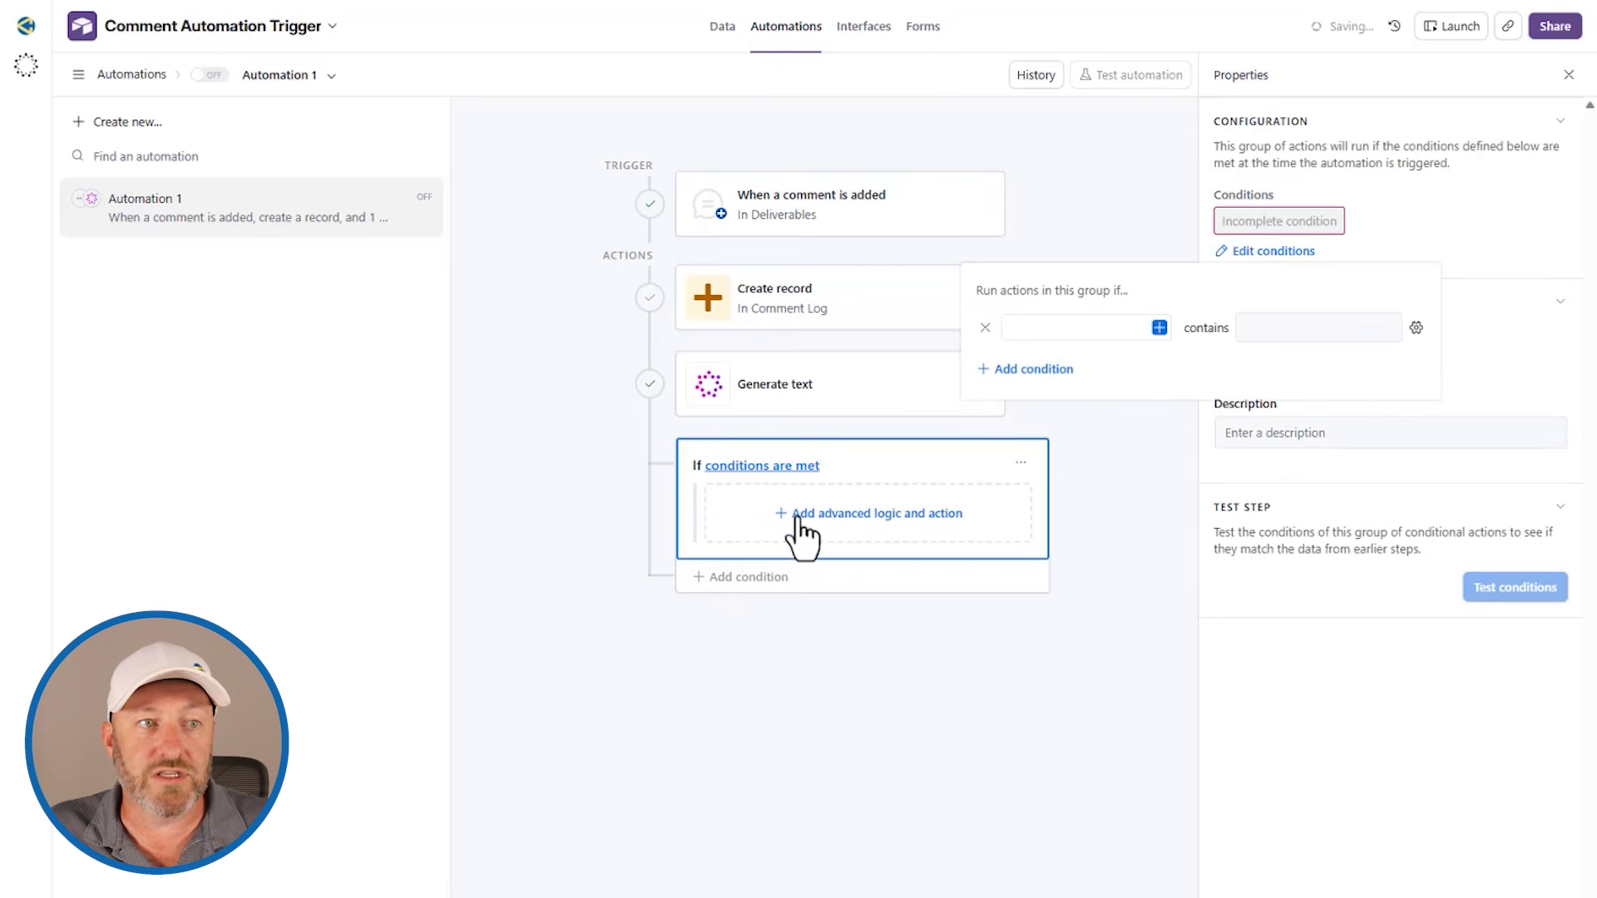
click(1159, 328)
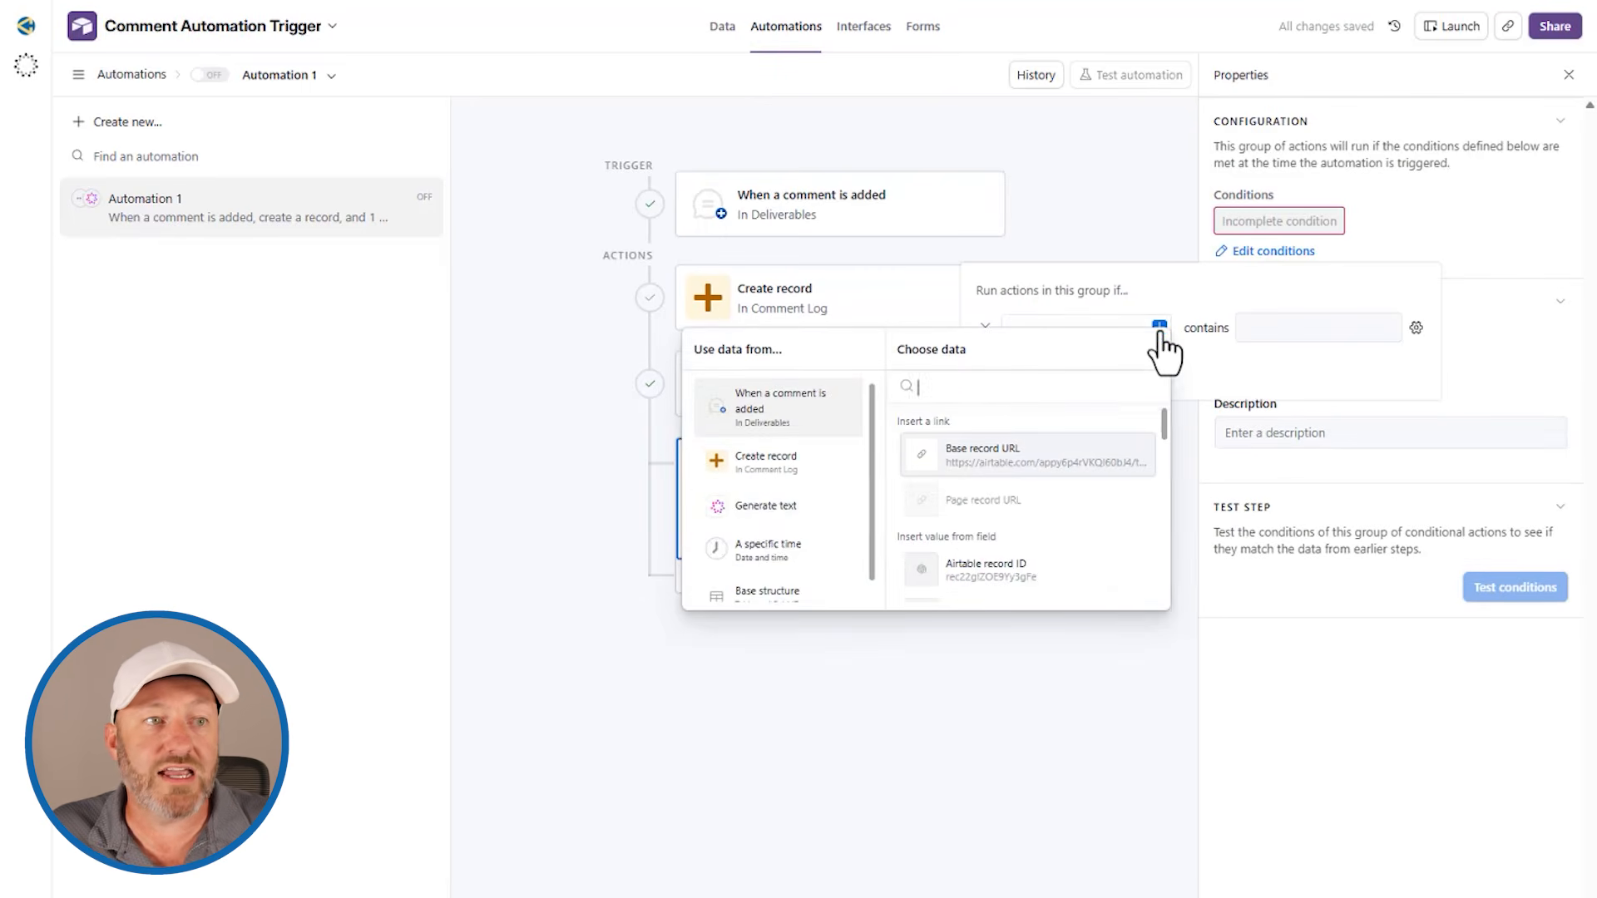
click(766, 494)
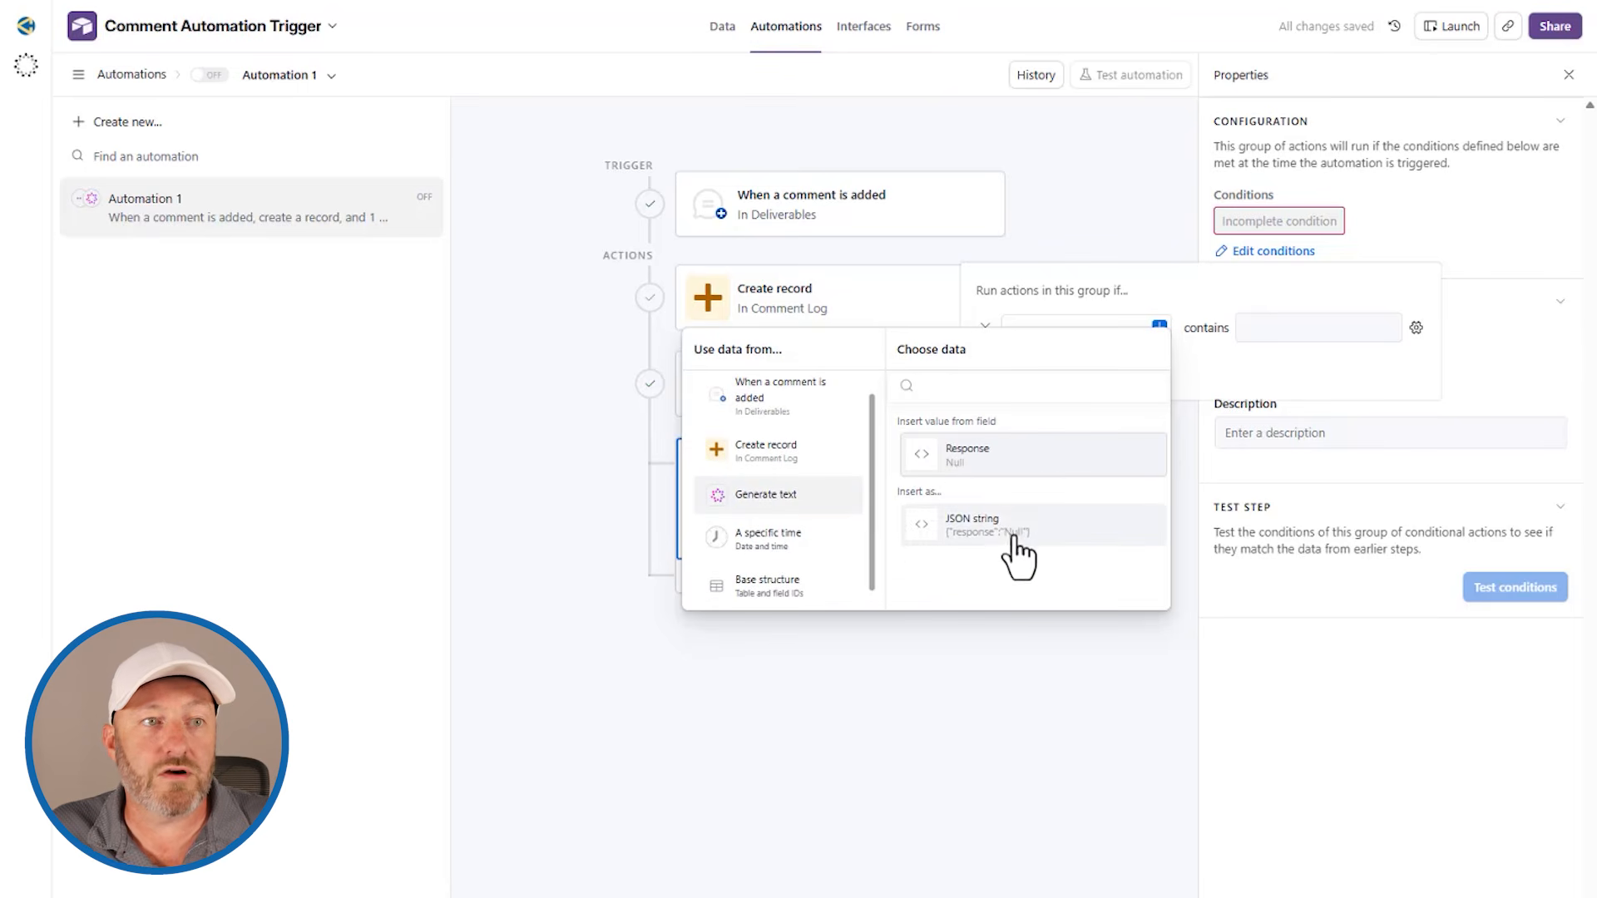
click(998, 456)
click(1213, 328)
text(Approved)
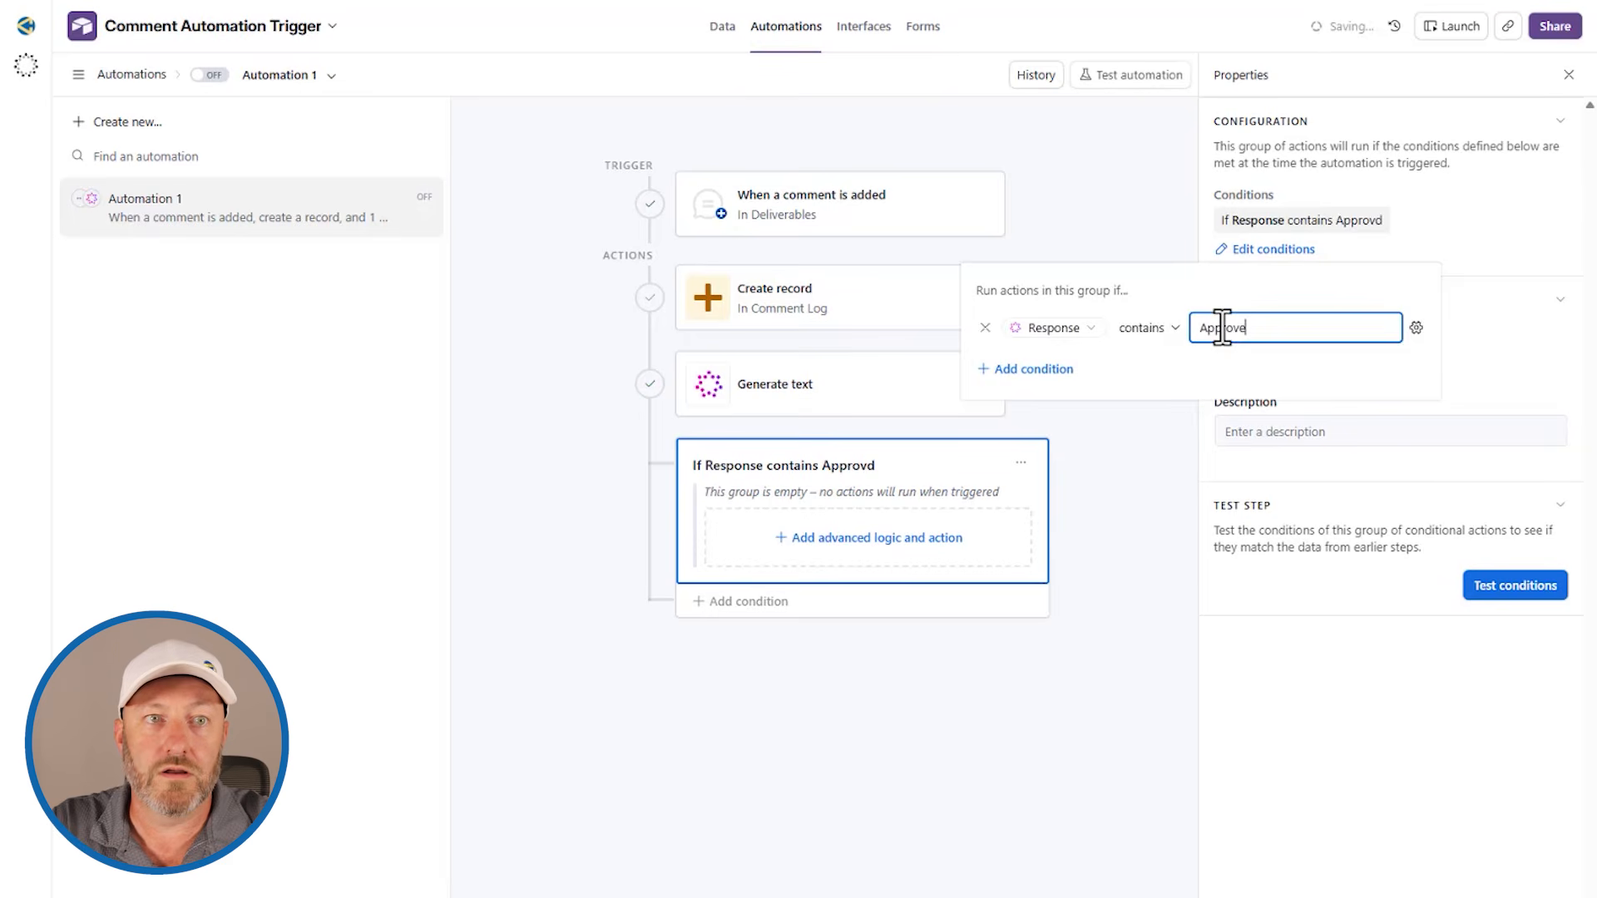
click(921, 482)
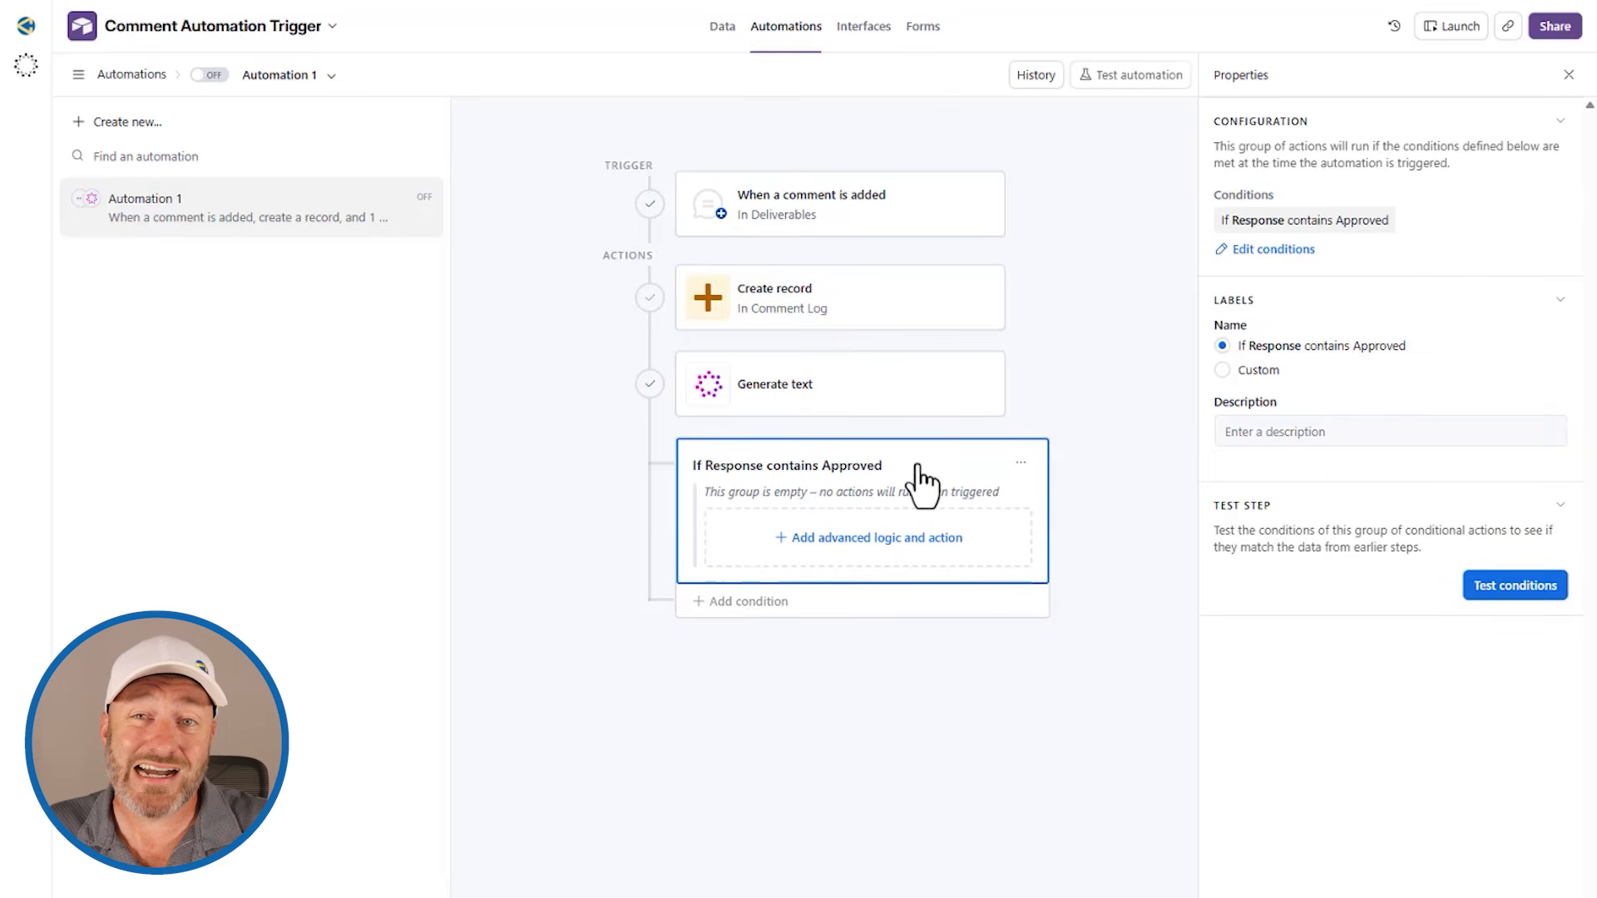
Step: Add an Update record action to the conditional group for the Deliverables table, using the trigger's Airtable record ID
click(874, 543)
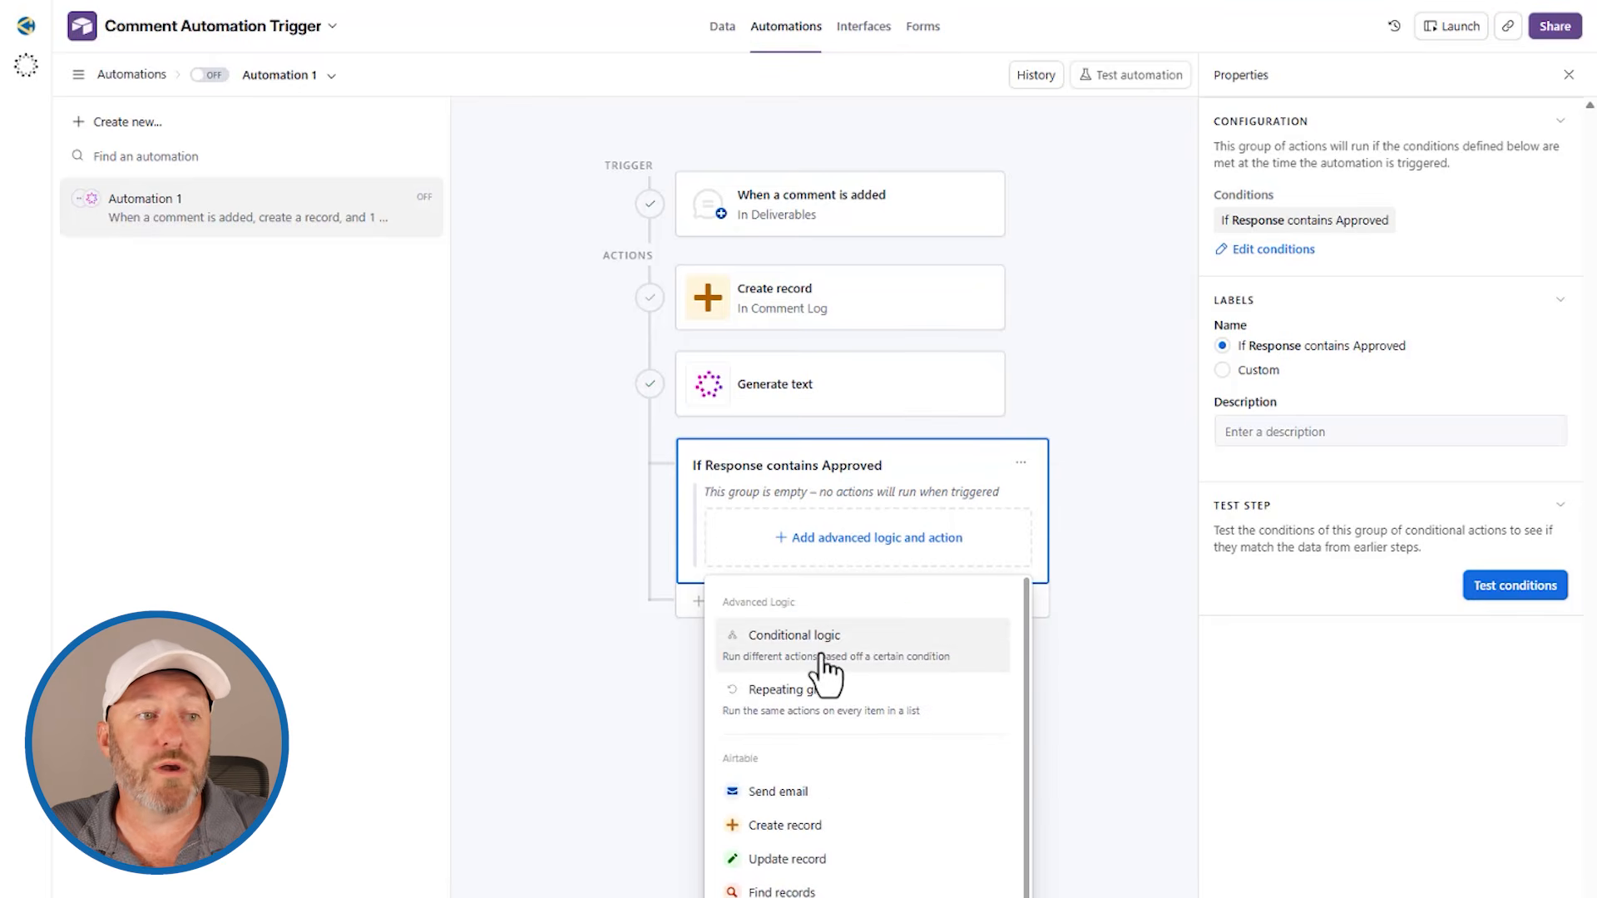
click(856, 858)
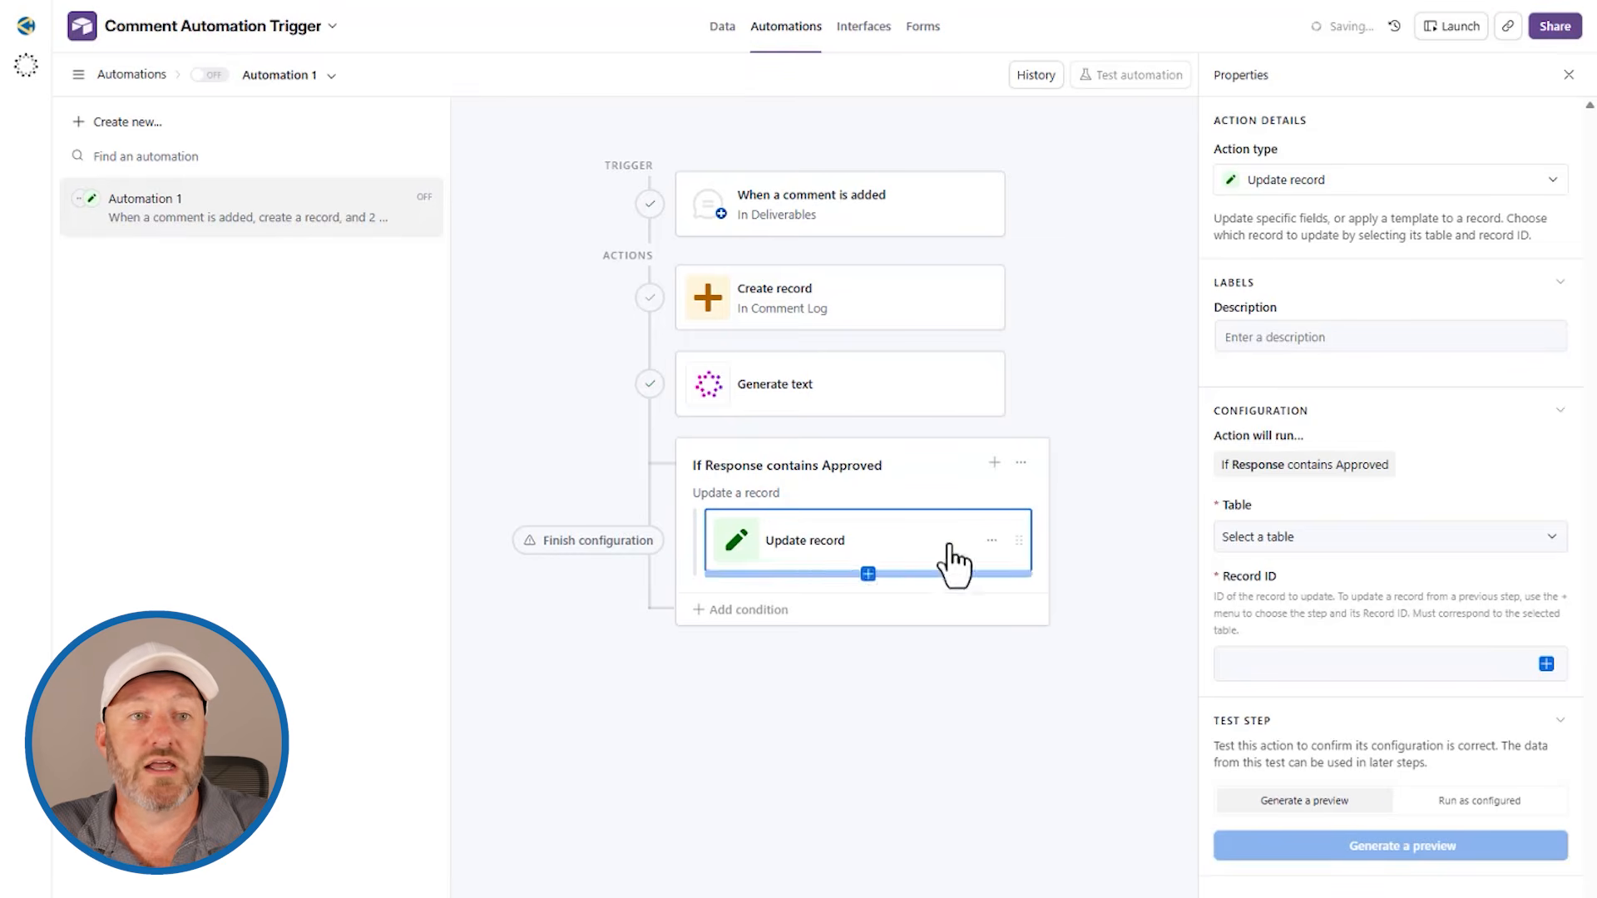
click(1291, 537)
click(1305, 610)
click(1526, 663)
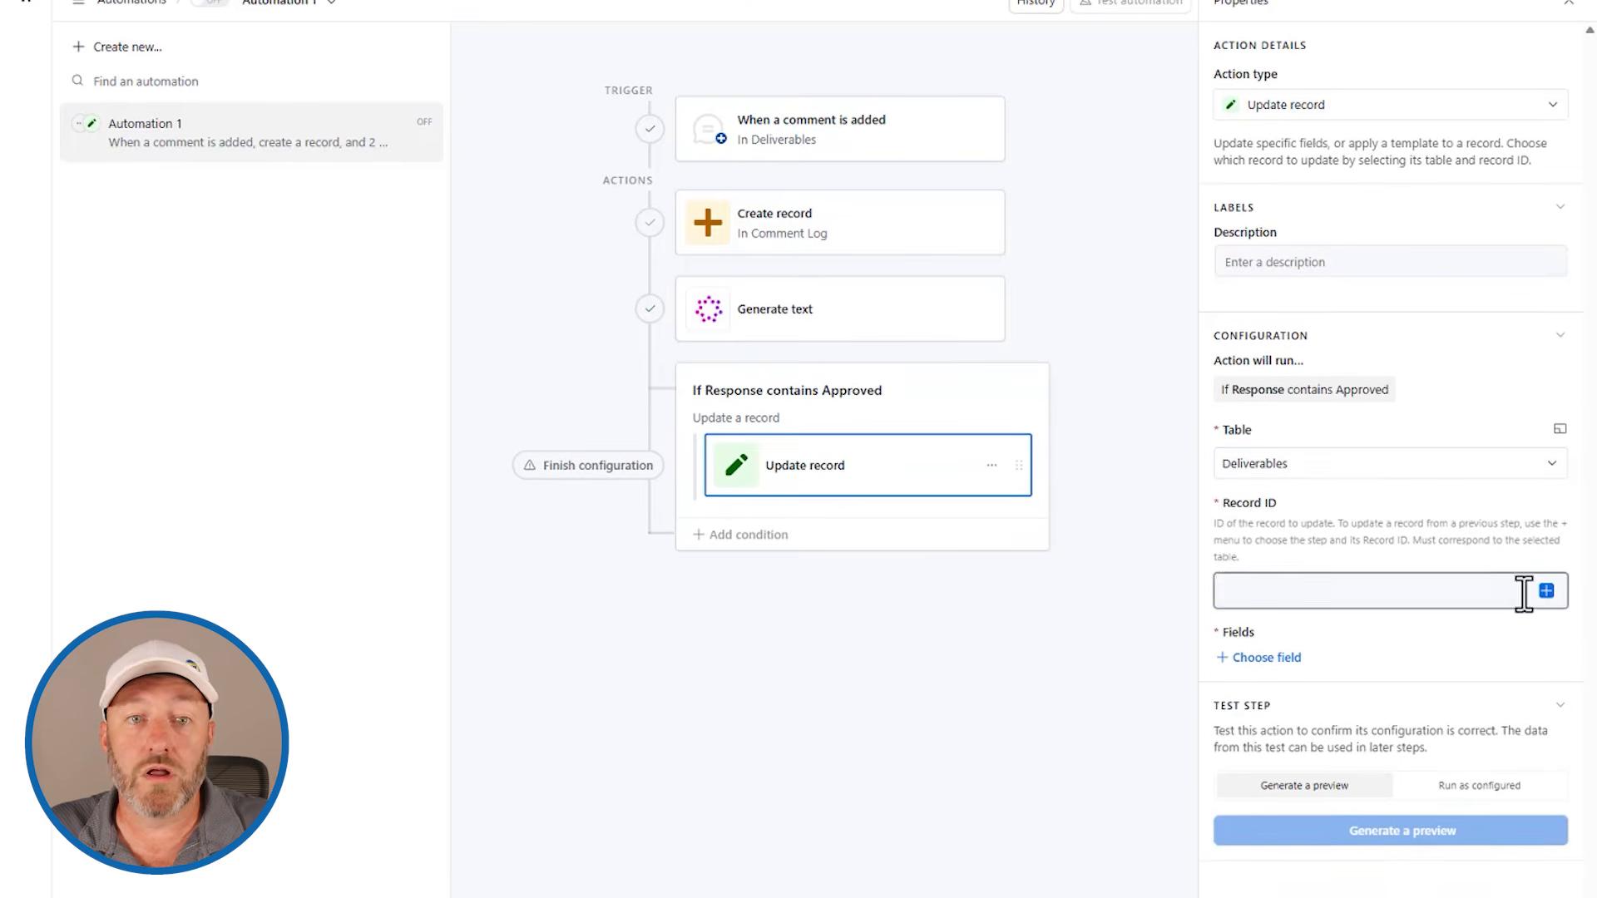
click(1545, 381)
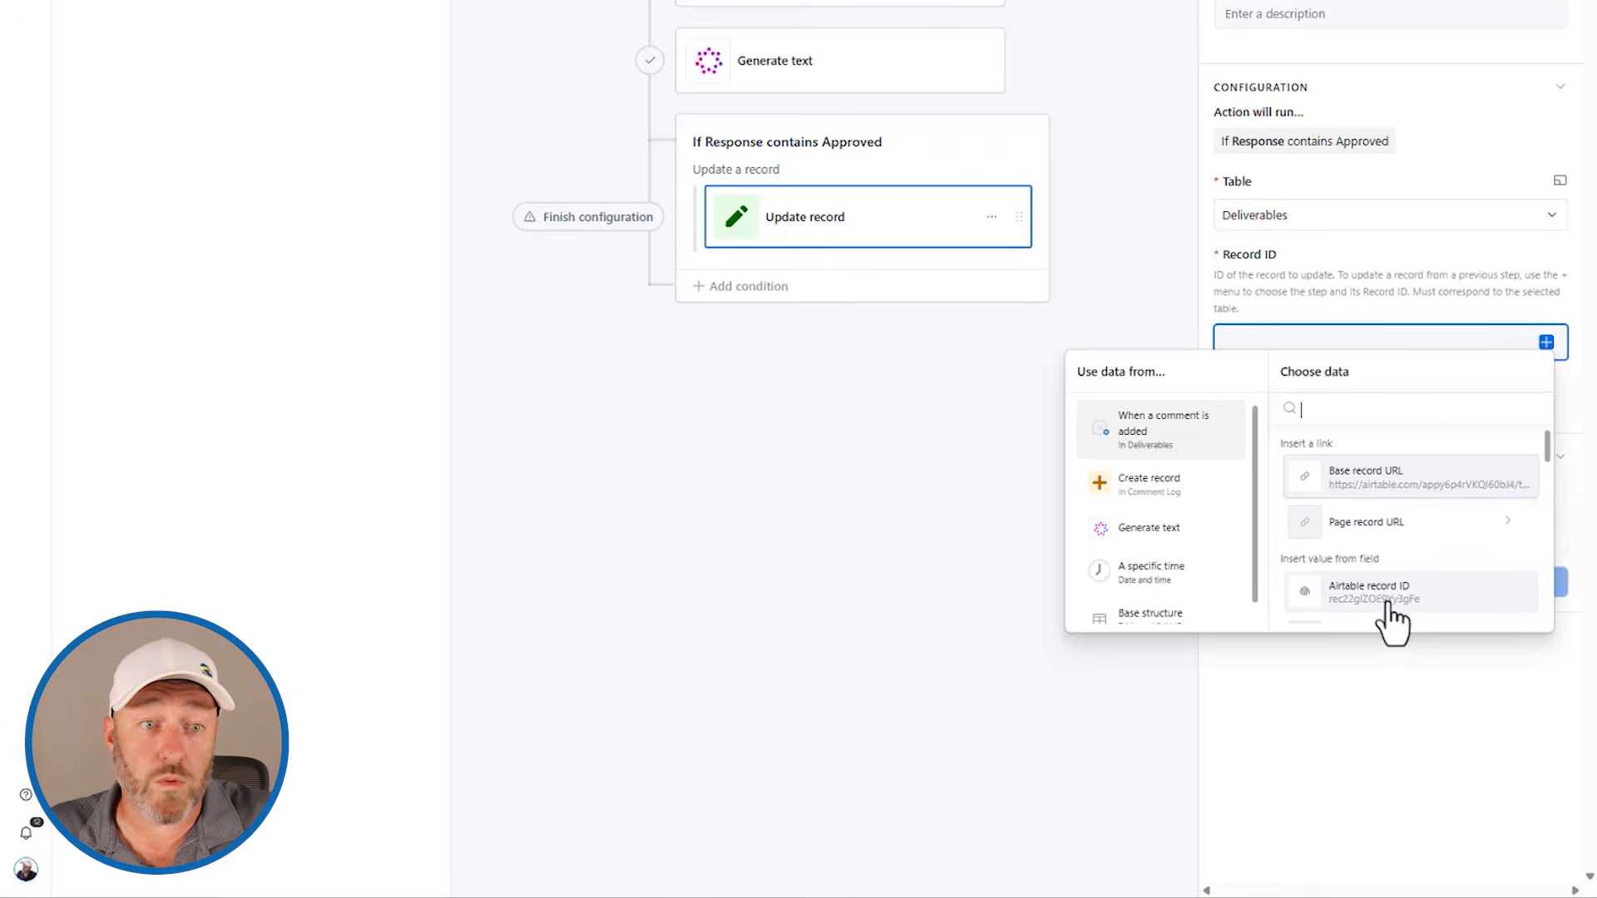
click(1387, 599)
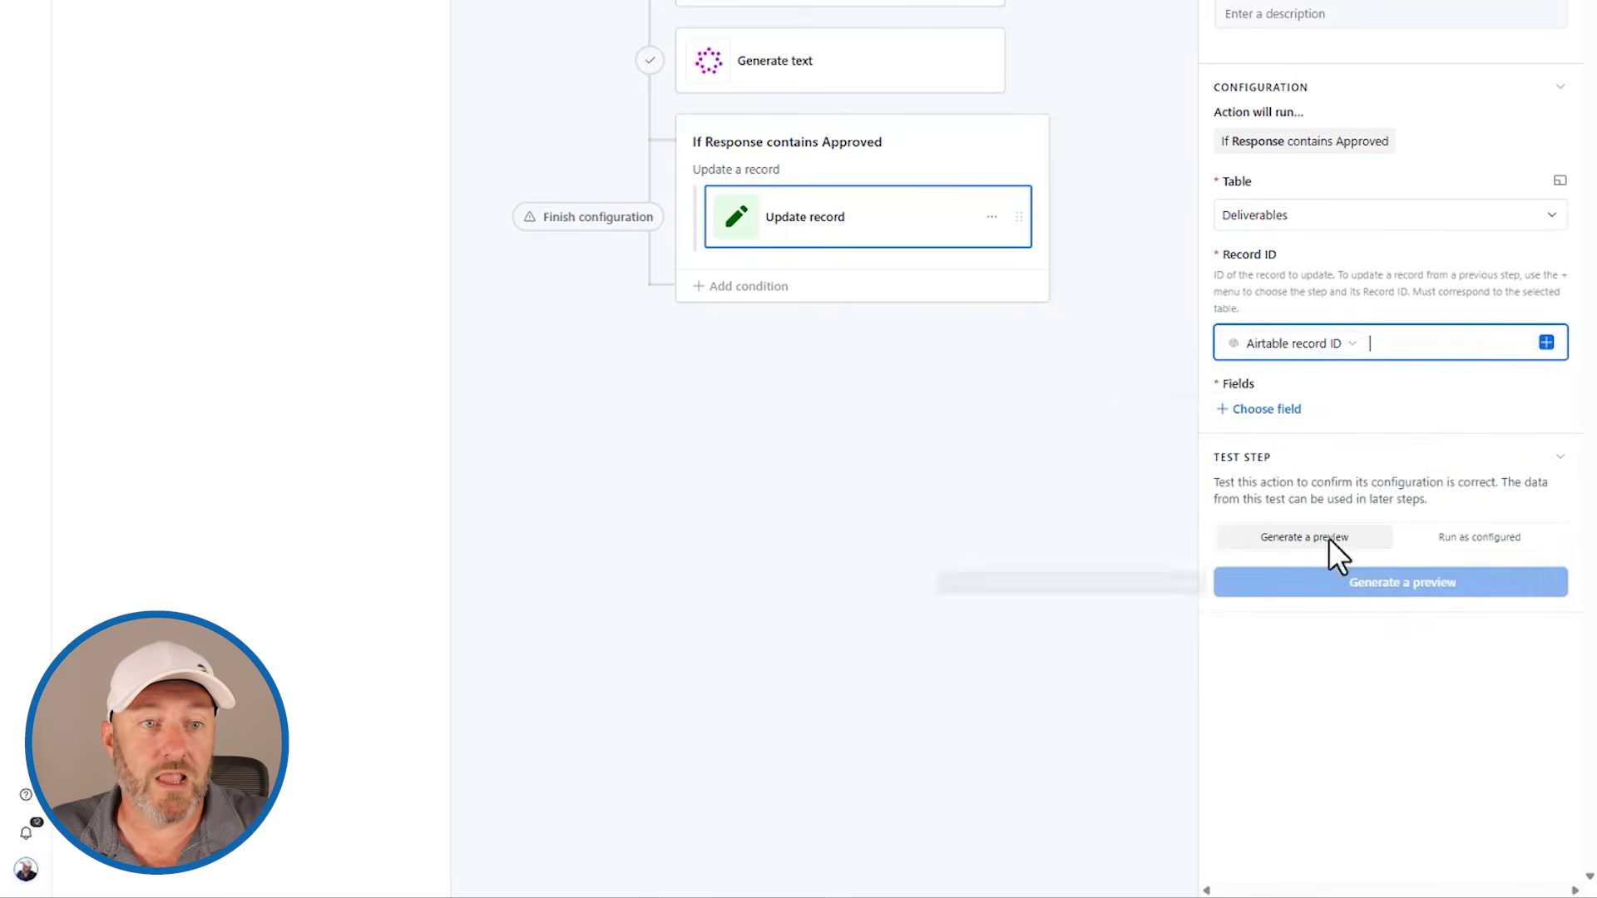
Step: Make the Update record action set Status to Approved, and turn on Automation 1
click(1265, 409)
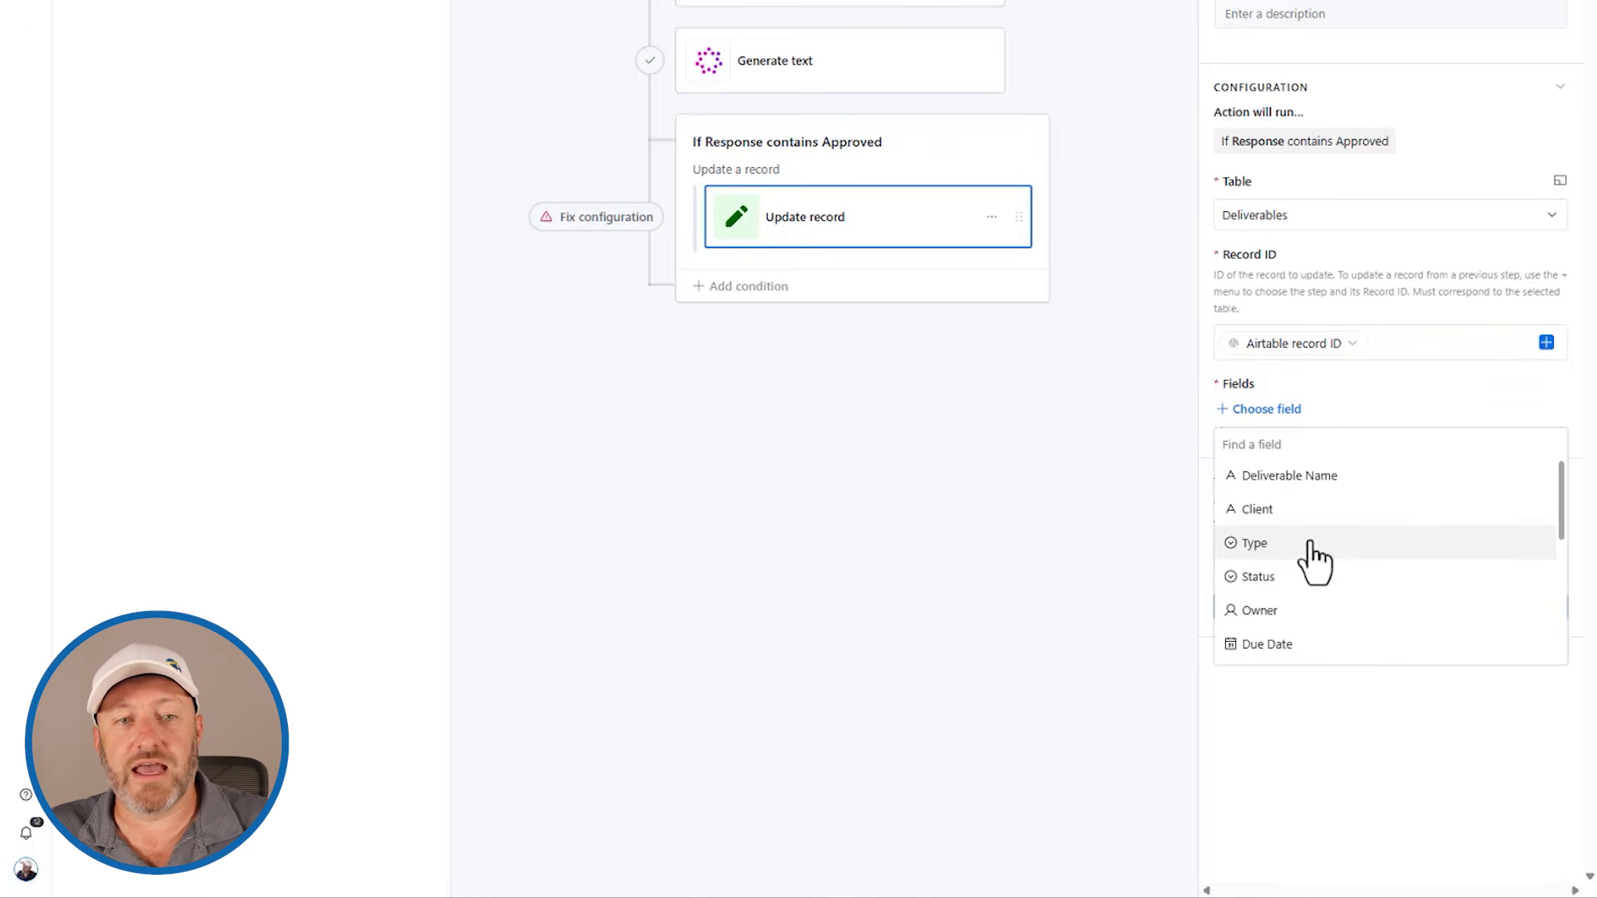
click(1307, 578)
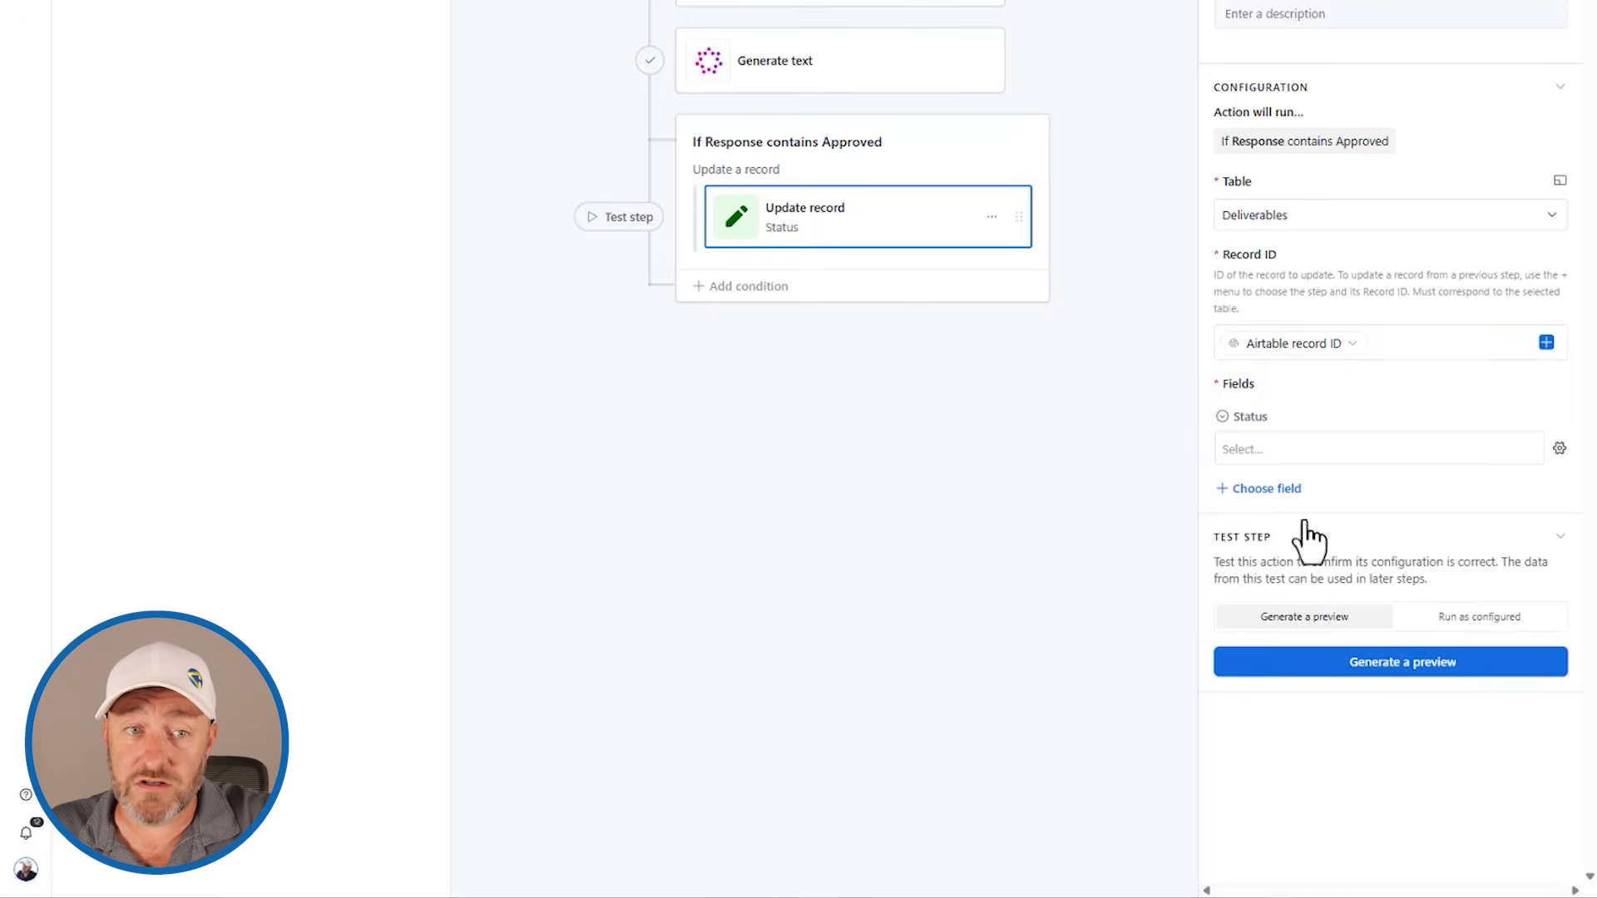
click(1285, 453)
click(1259, 684)
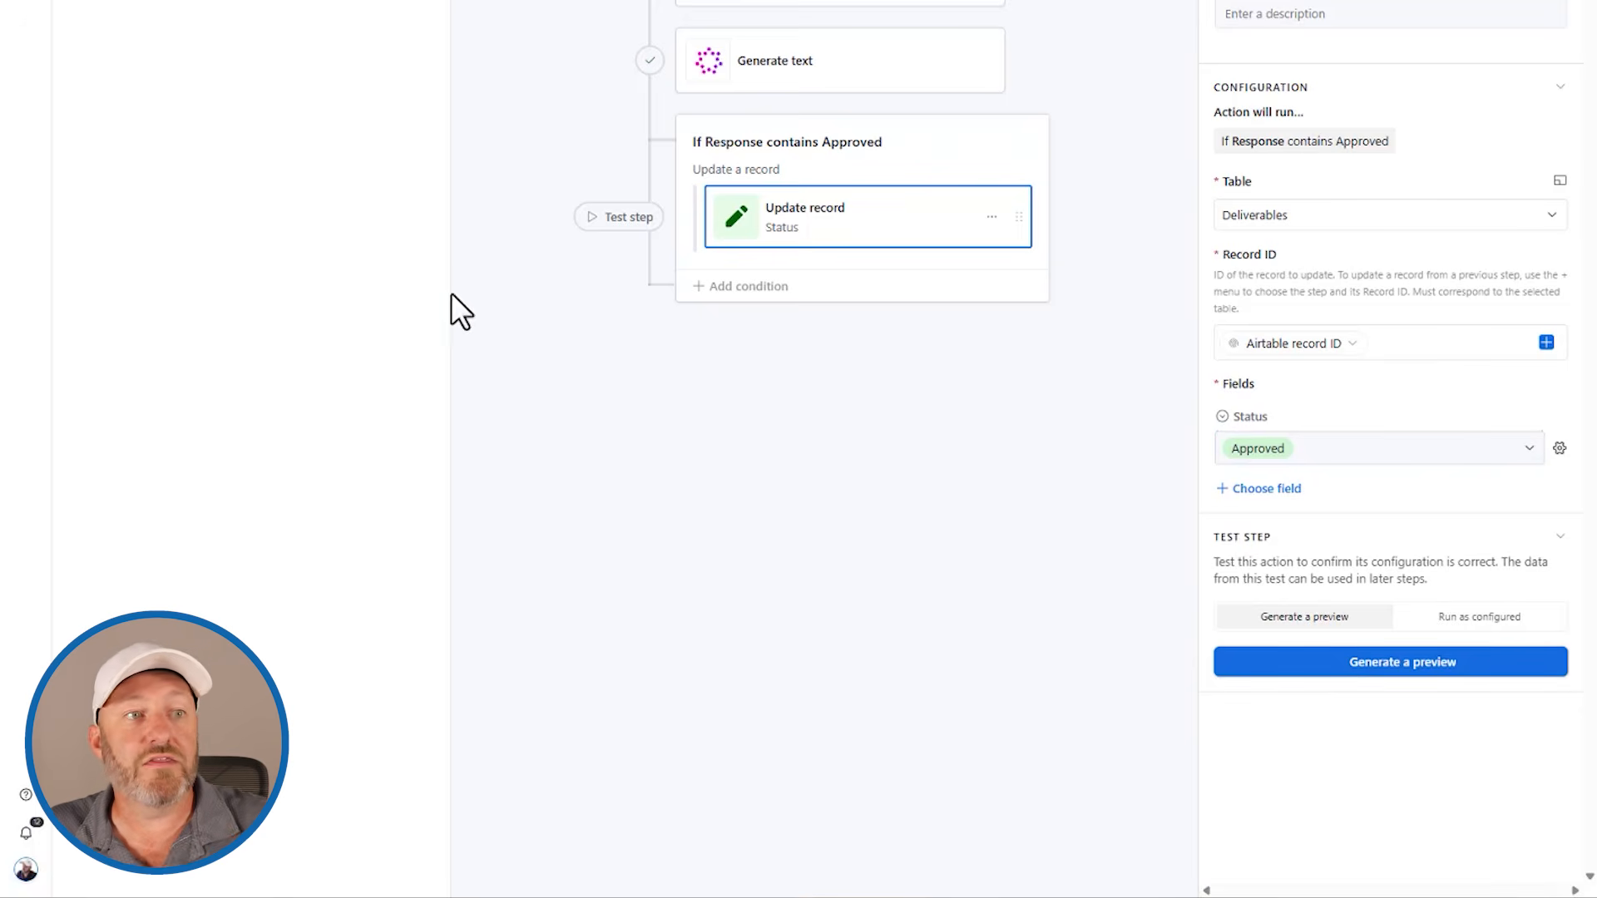
click(840, 145)
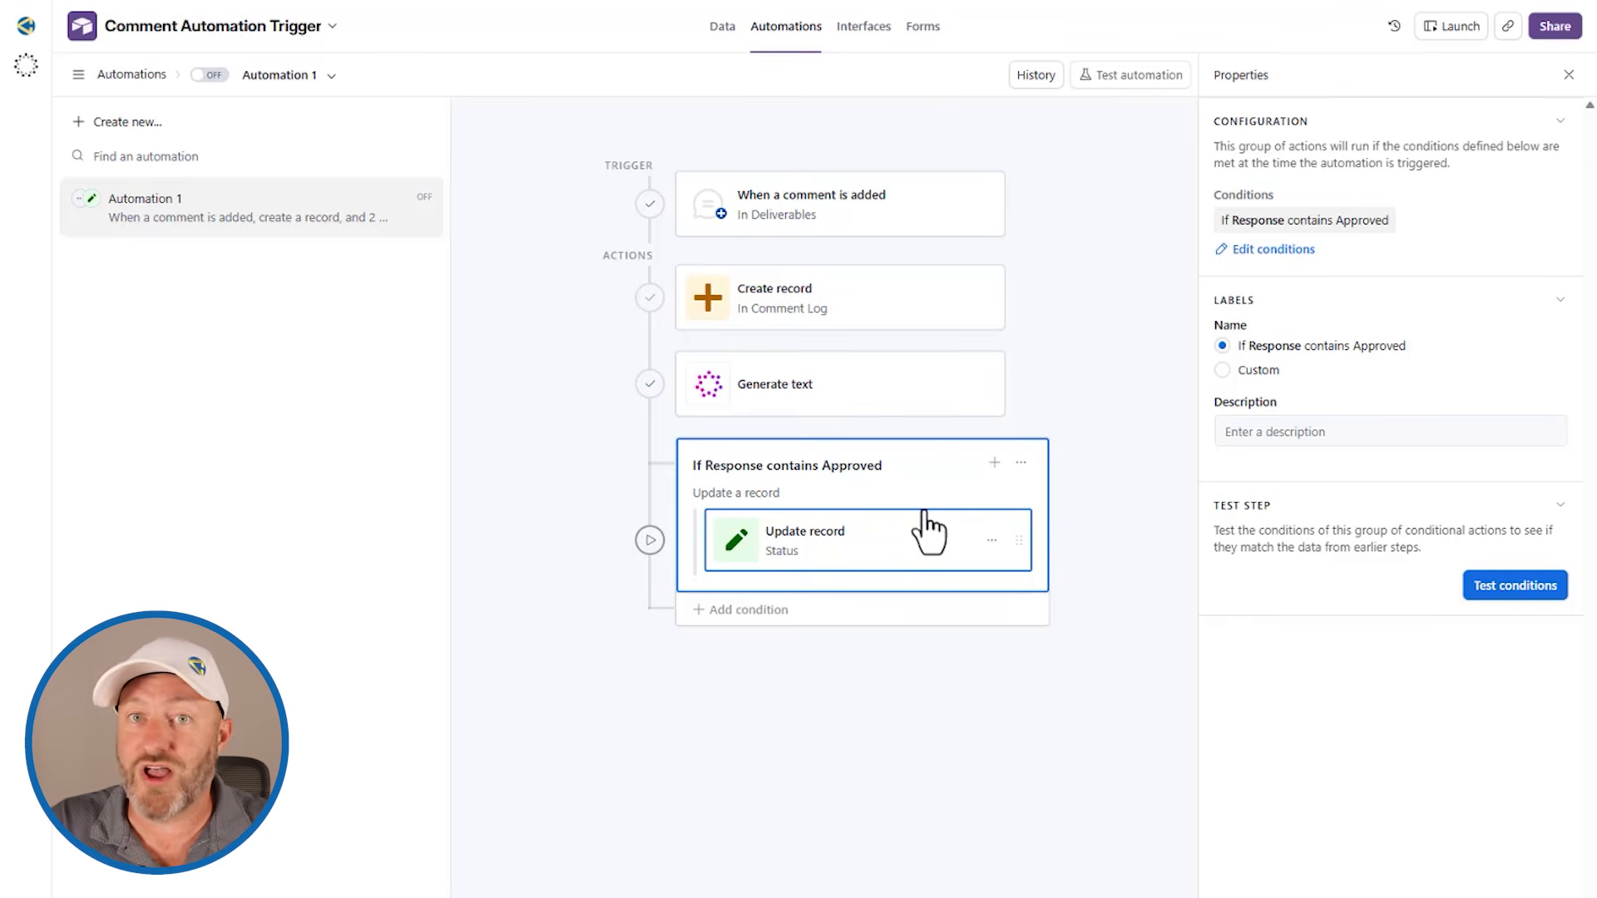
click(210, 75)
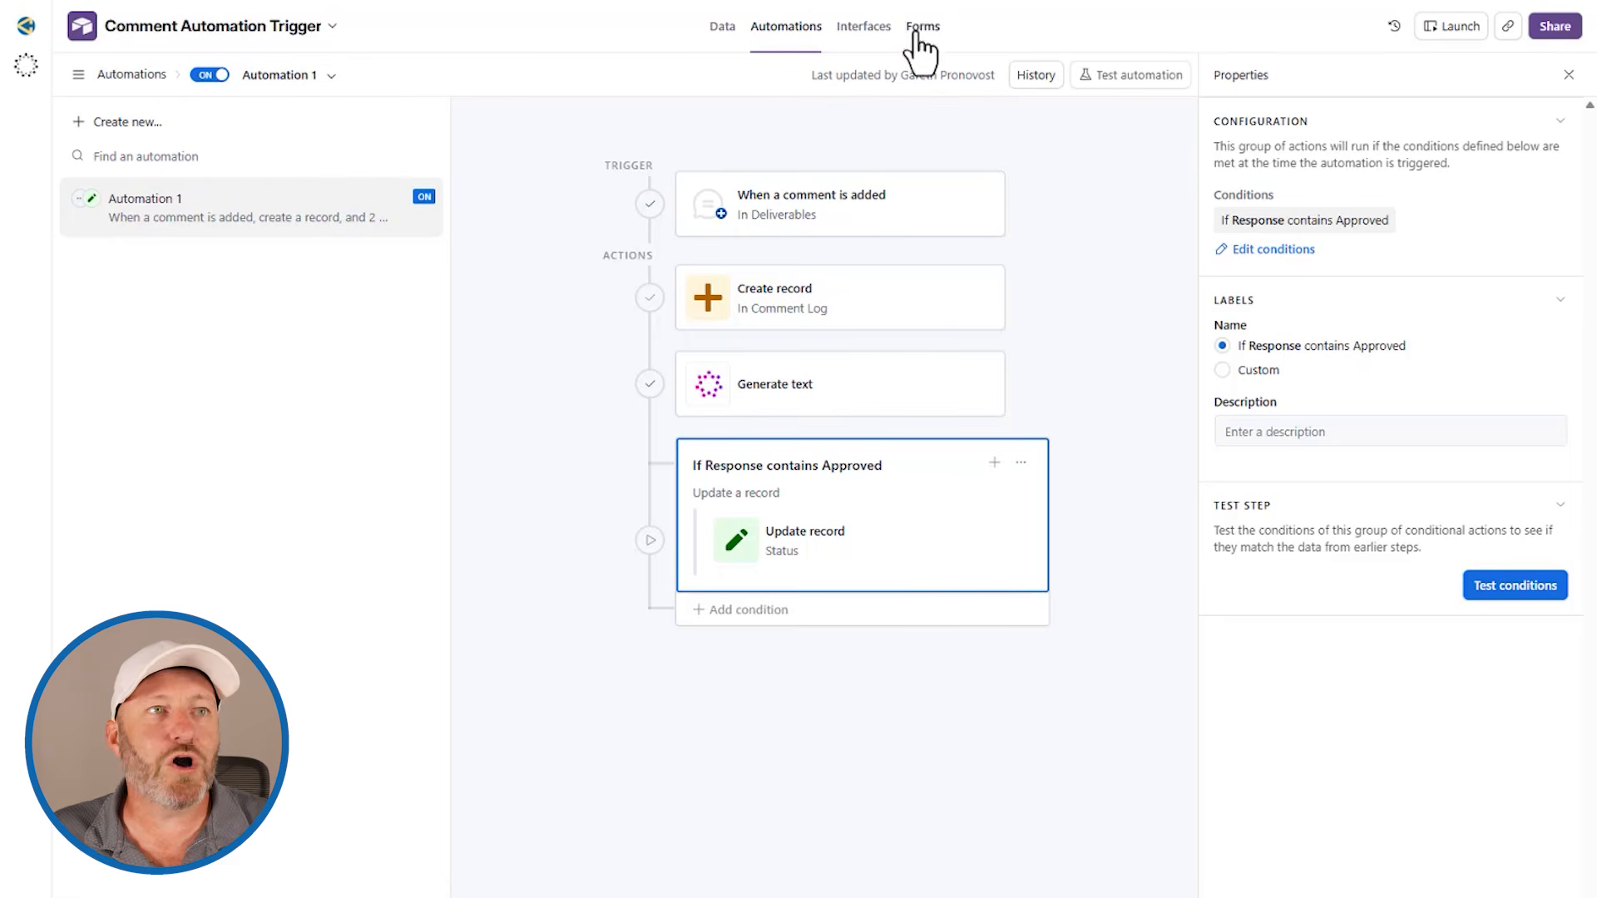
Step: Launch the Deliverables interface and post the comment "This is awesome work - please approve!" on the Event Invitation Design record
click(864, 30)
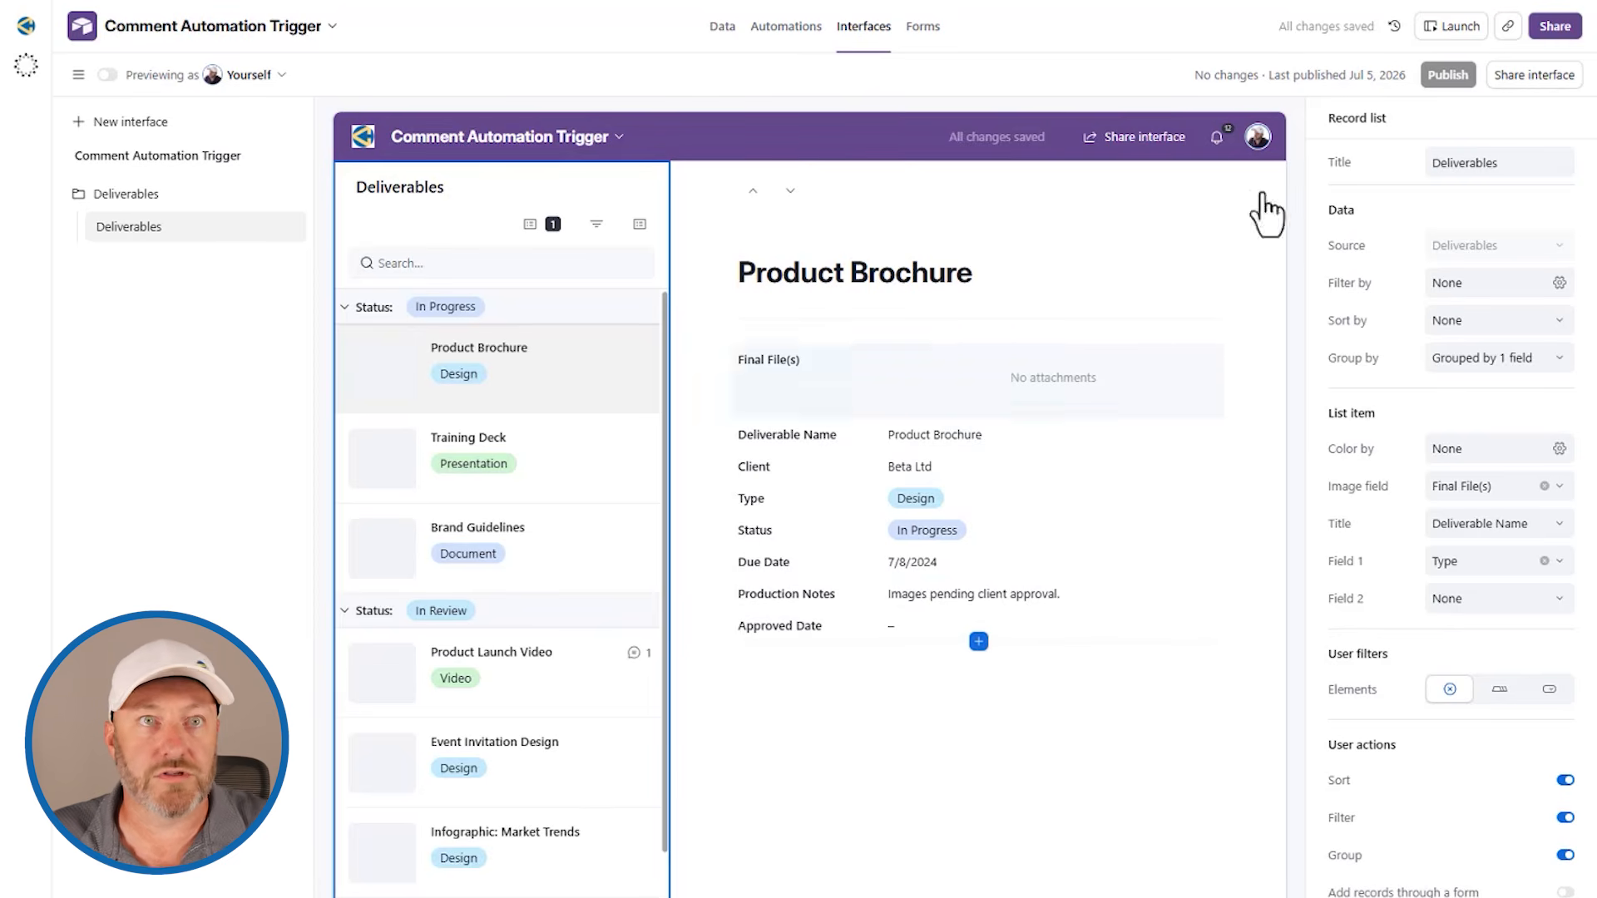
click(1451, 28)
click(278, 674)
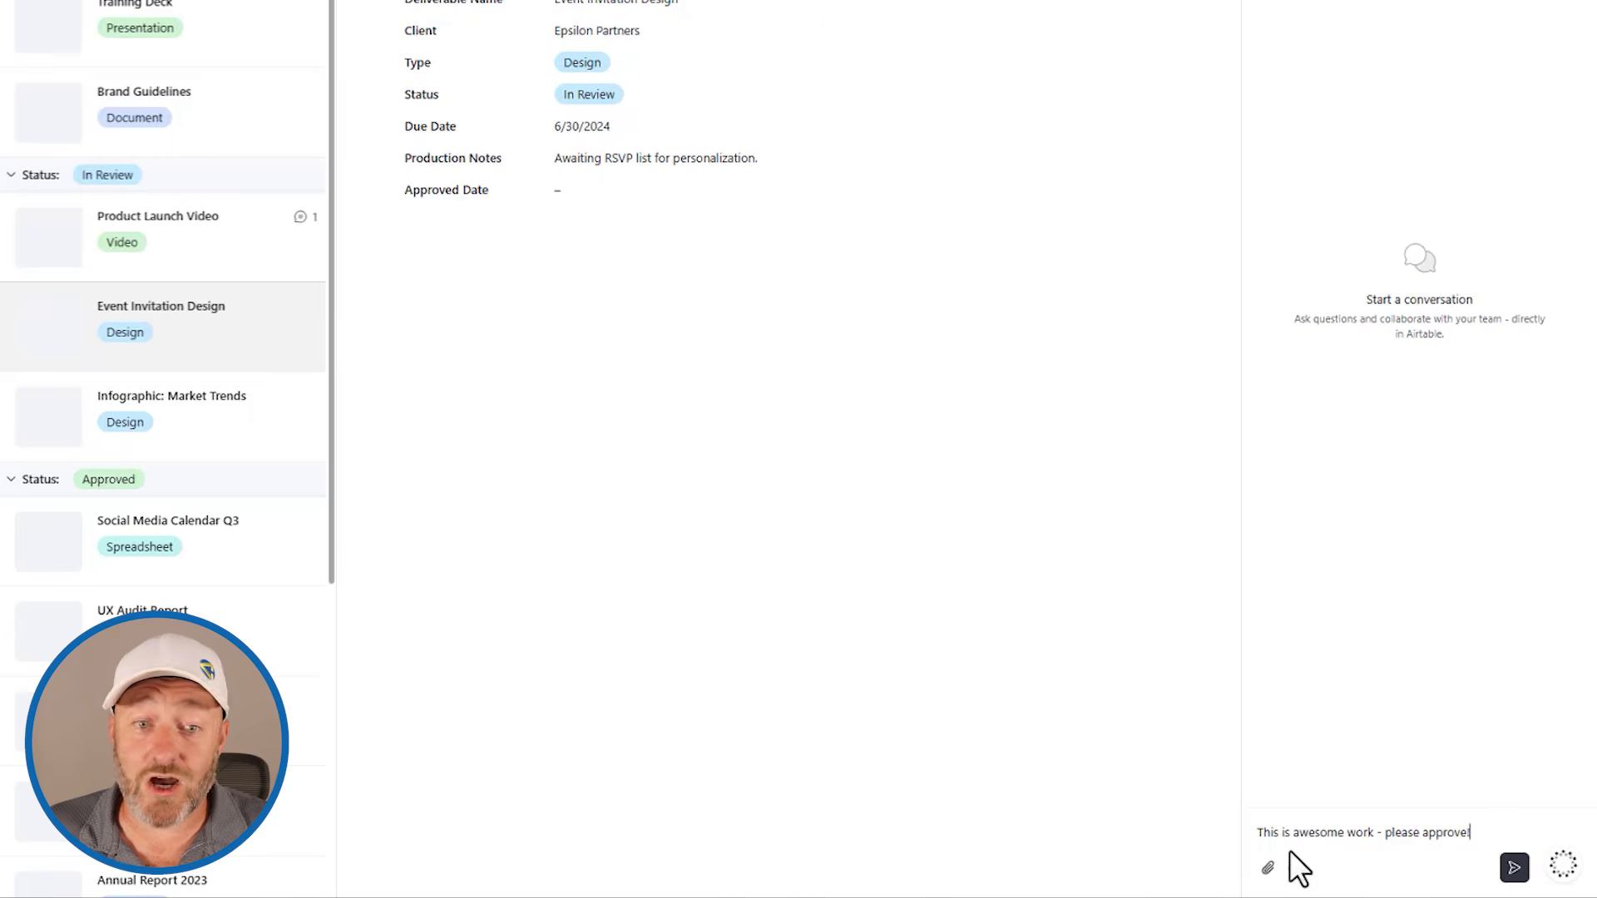
click(1512, 869)
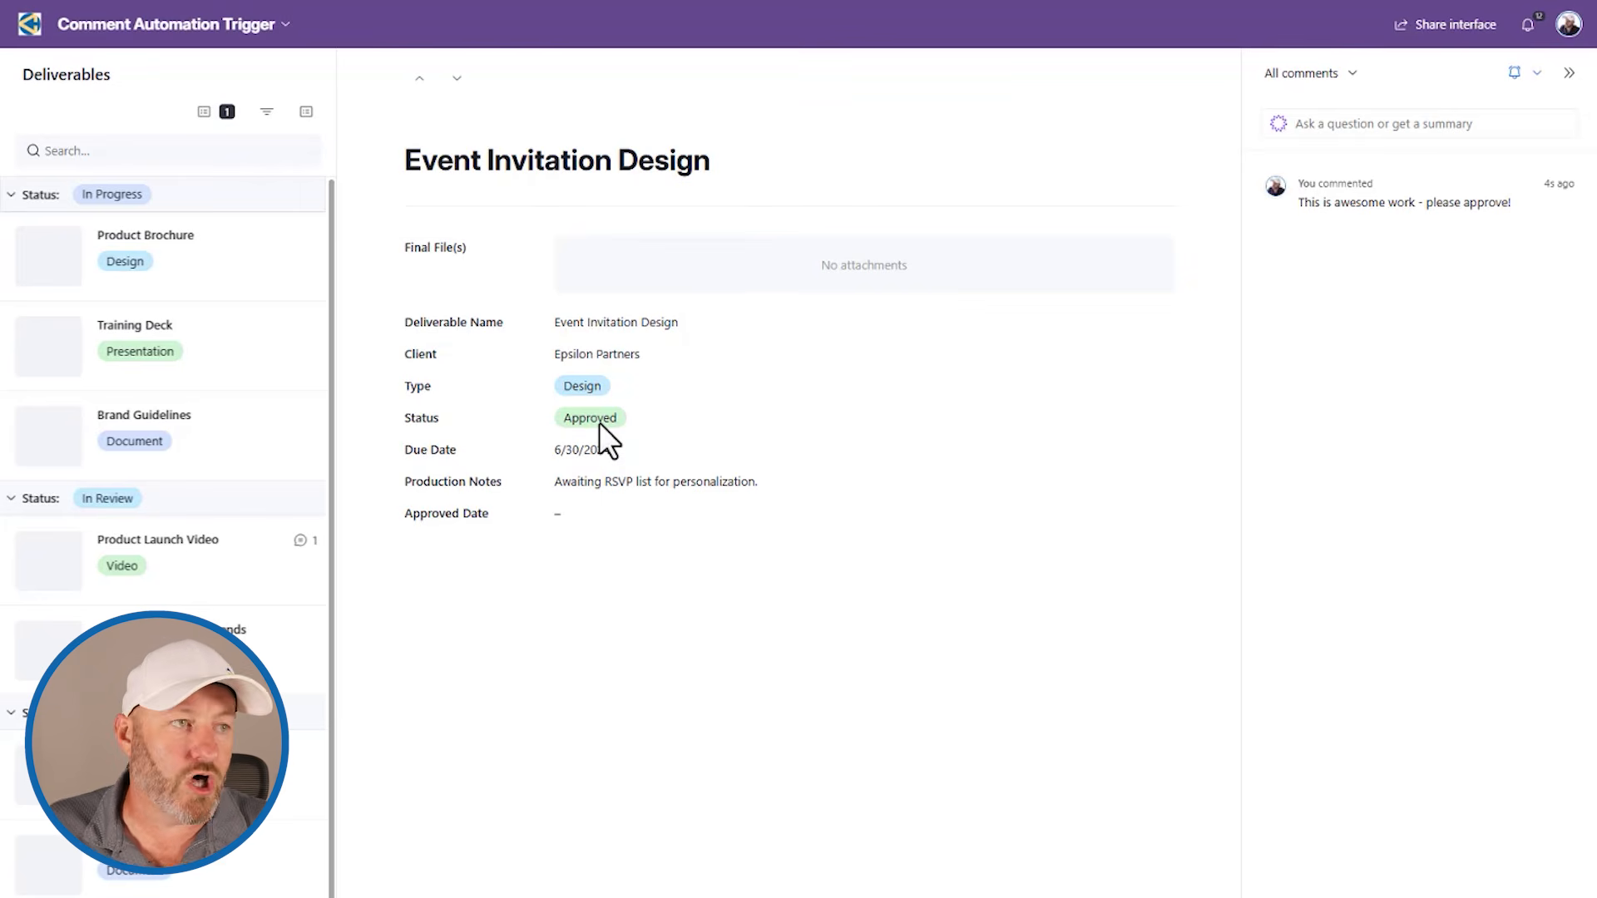
Step: Post the comment "Good progress so far - this is not approved yet but we are making headway." on the Infographic: Market Trends record
click(170, 650)
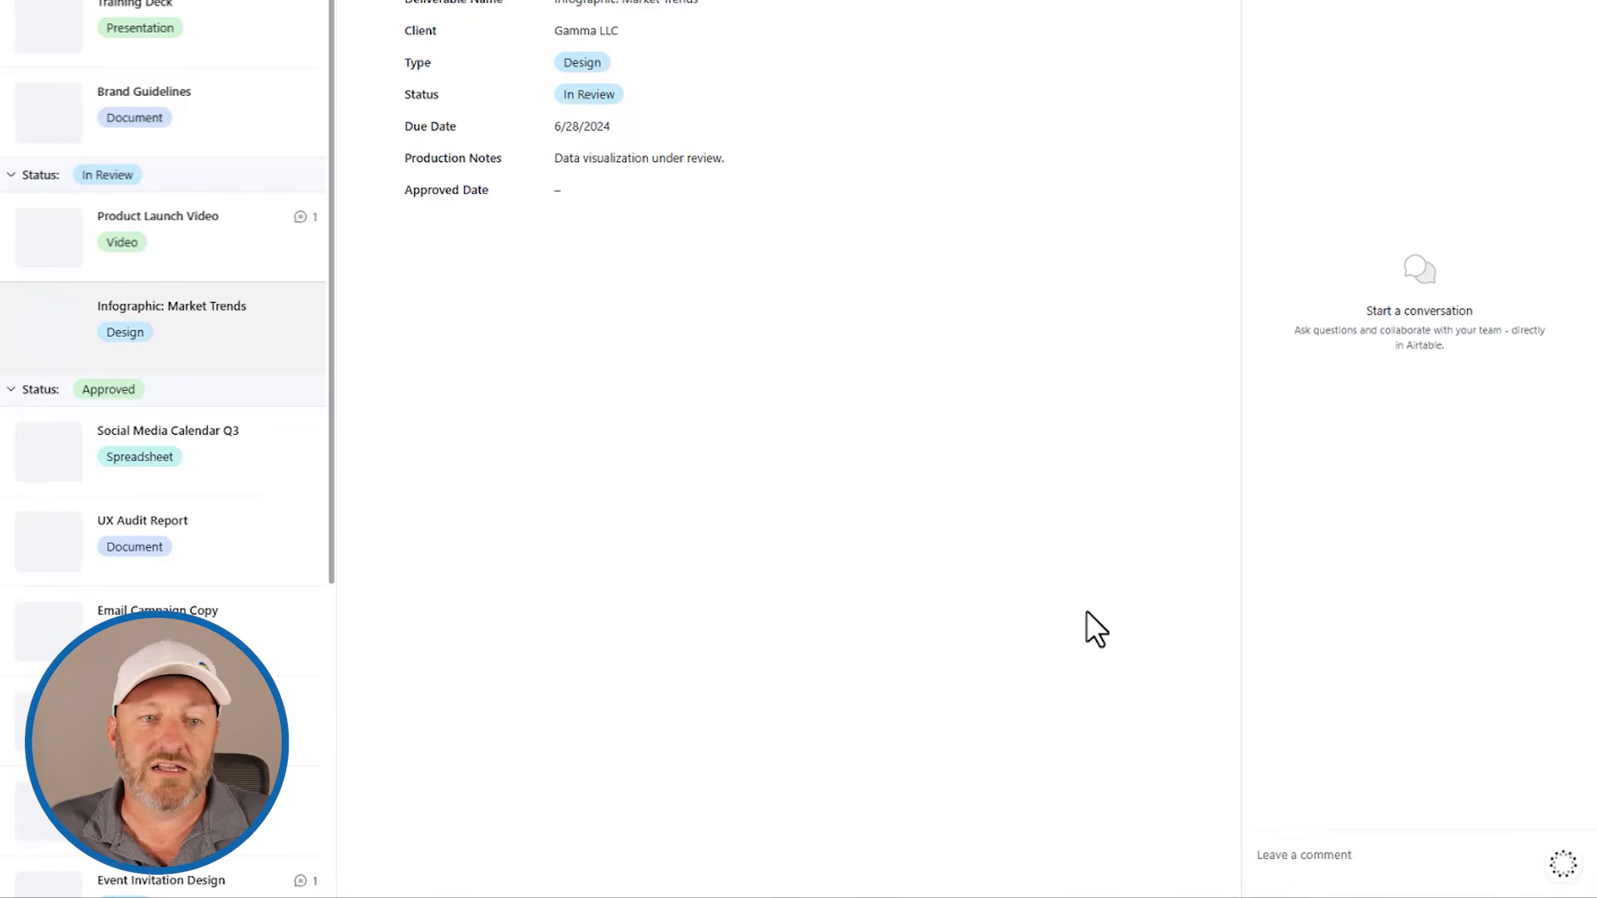
click(1311, 852)
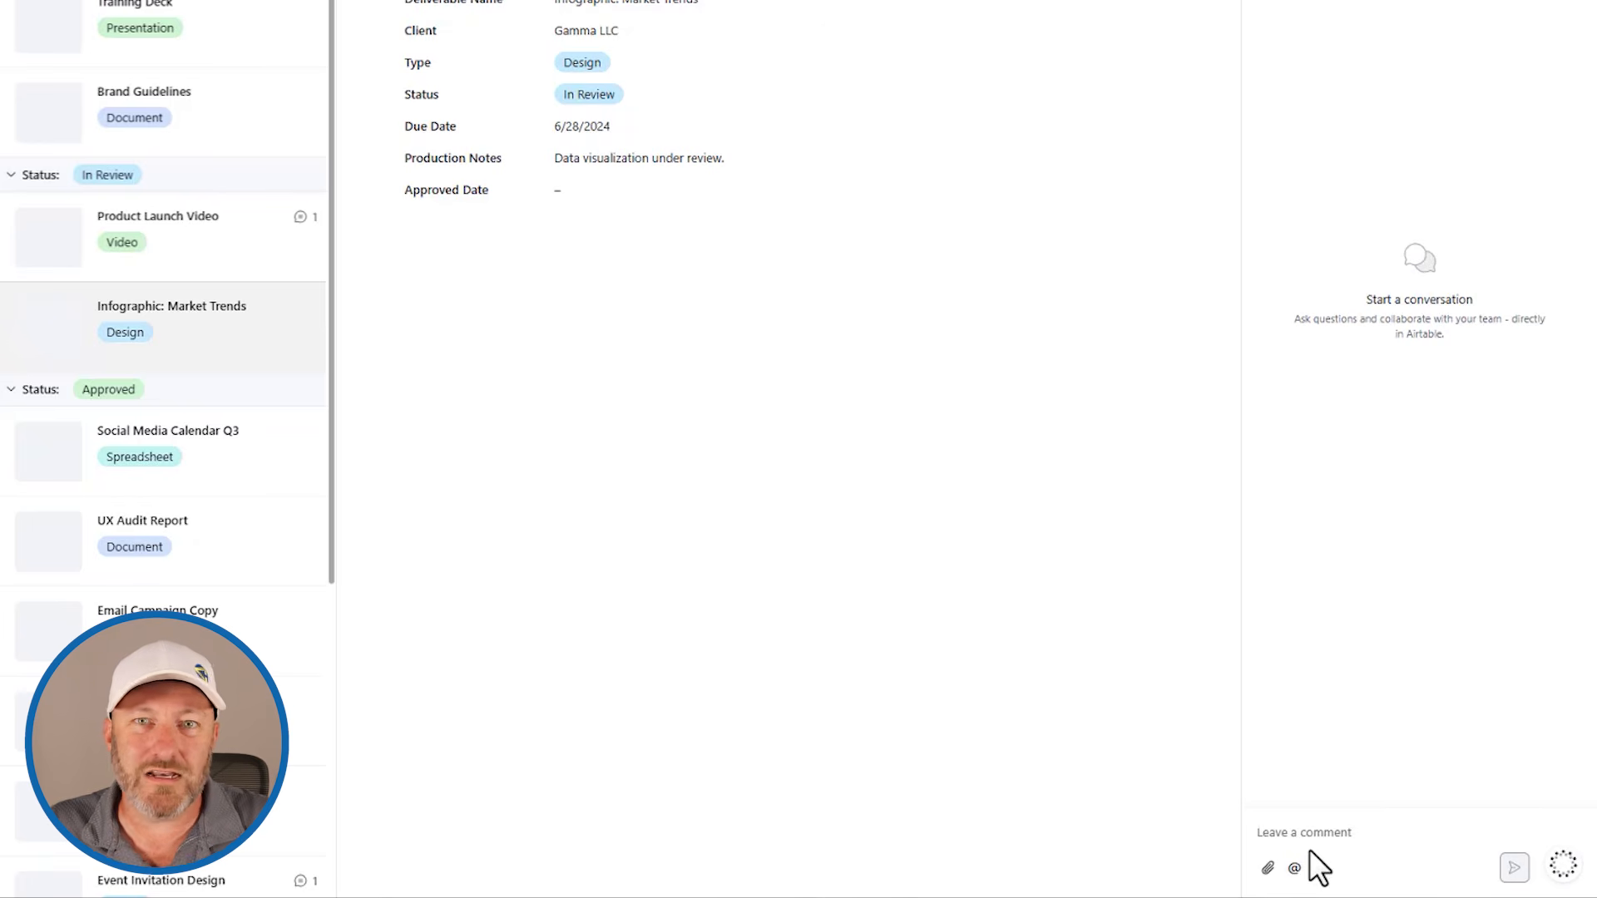
text(Good progress so far - this is not approved yet but we are making headway.)
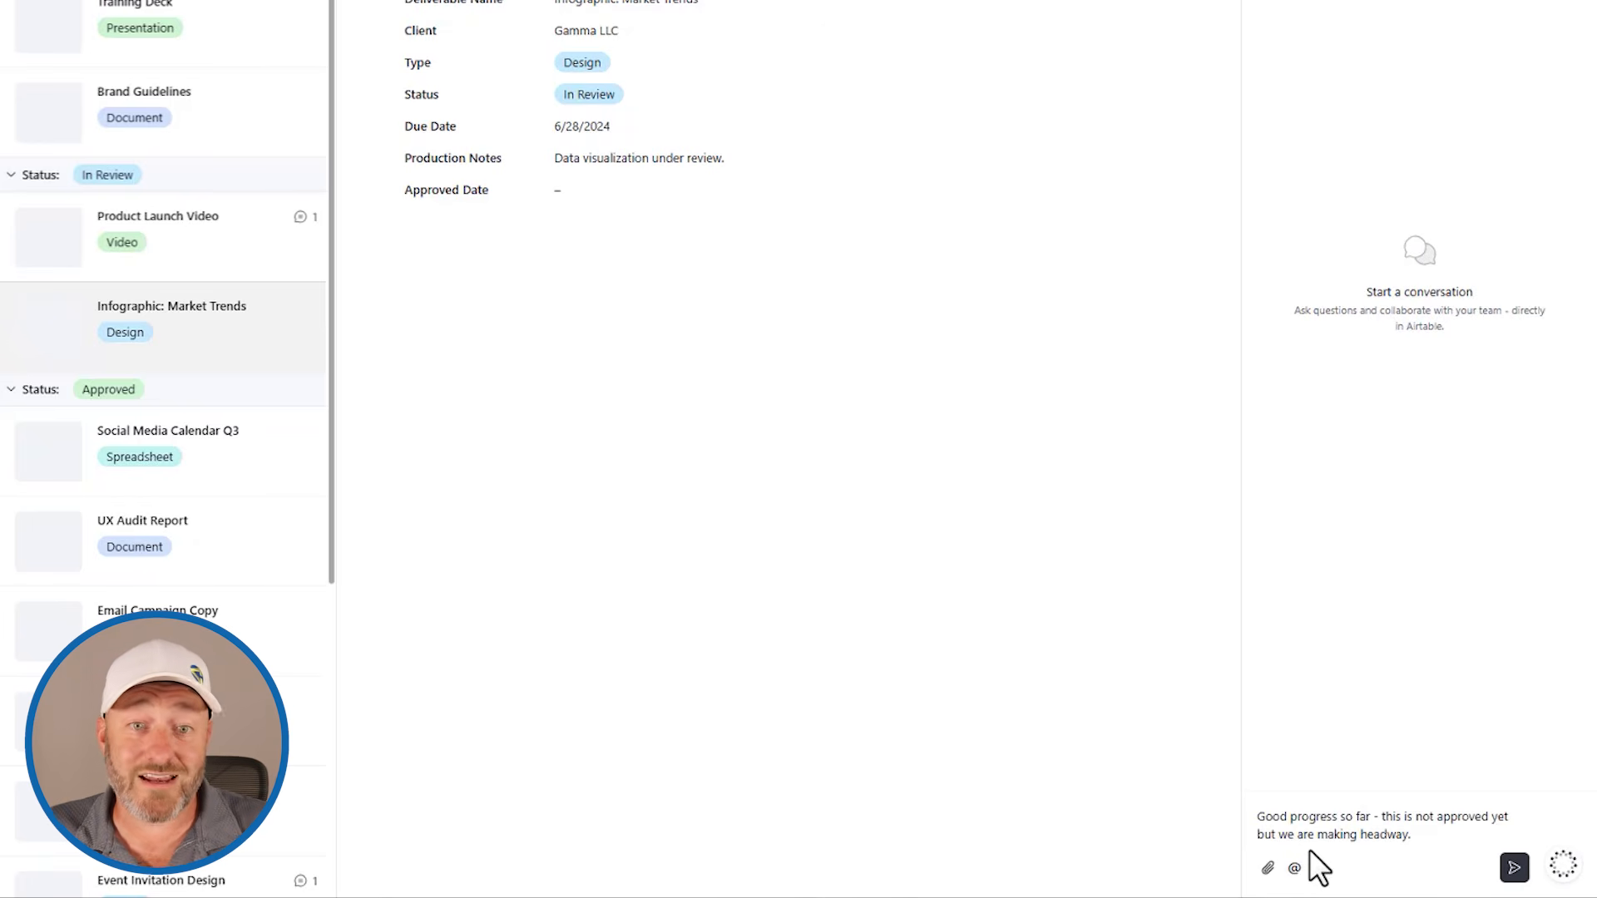
click(1514, 868)
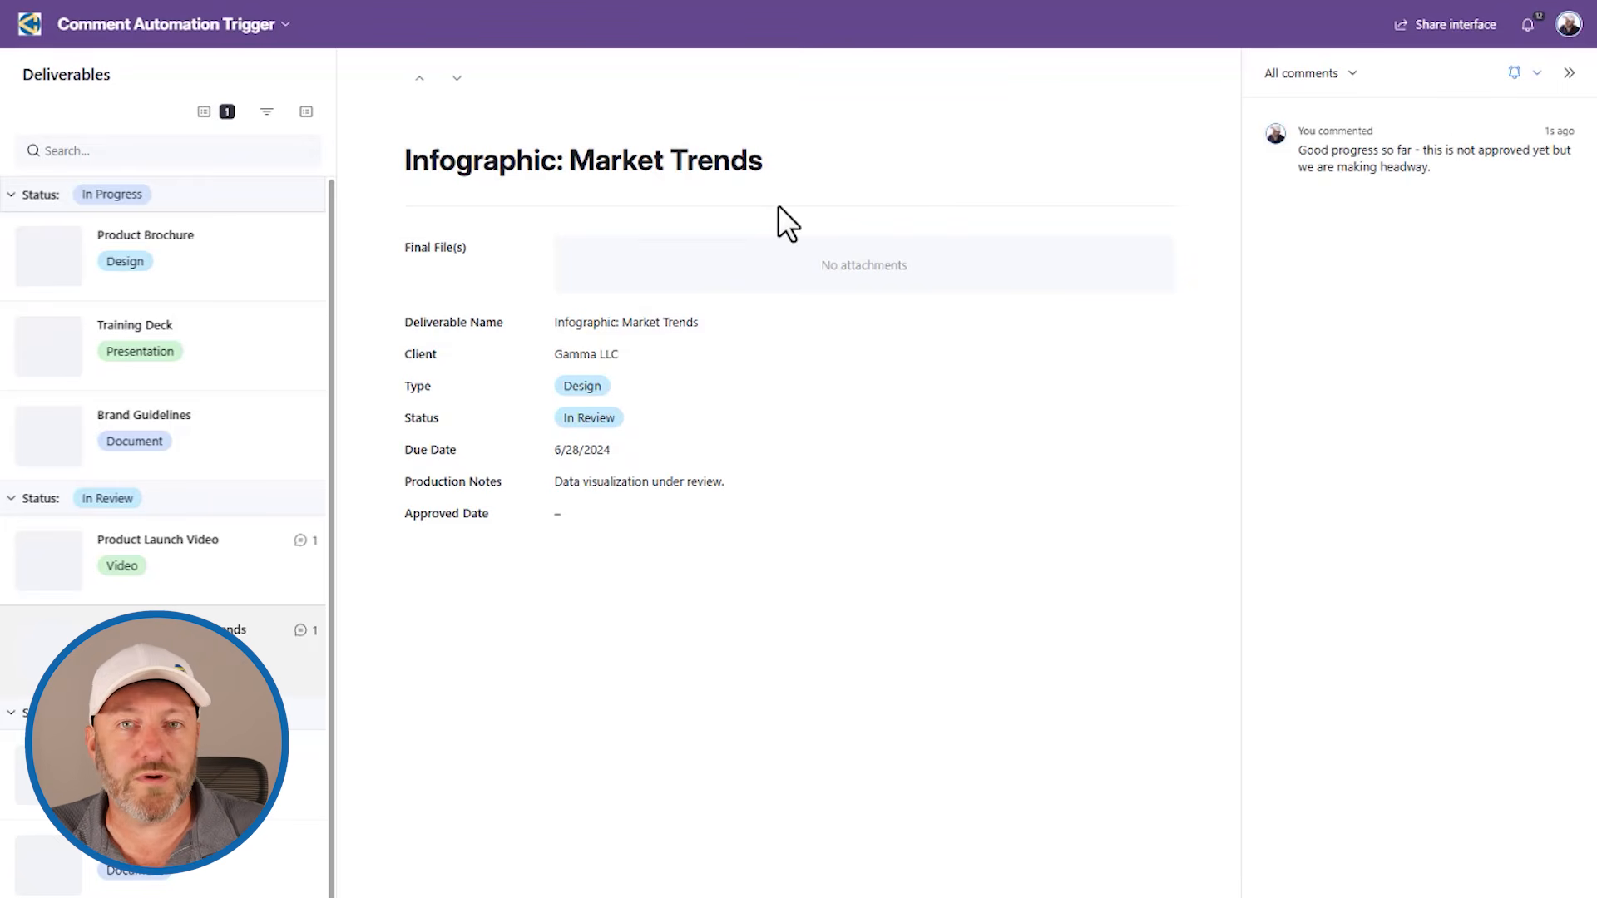
Step: Open the Comment Log table and compare the Comment and Approved? values of the two newly logged comments
click(58, 25)
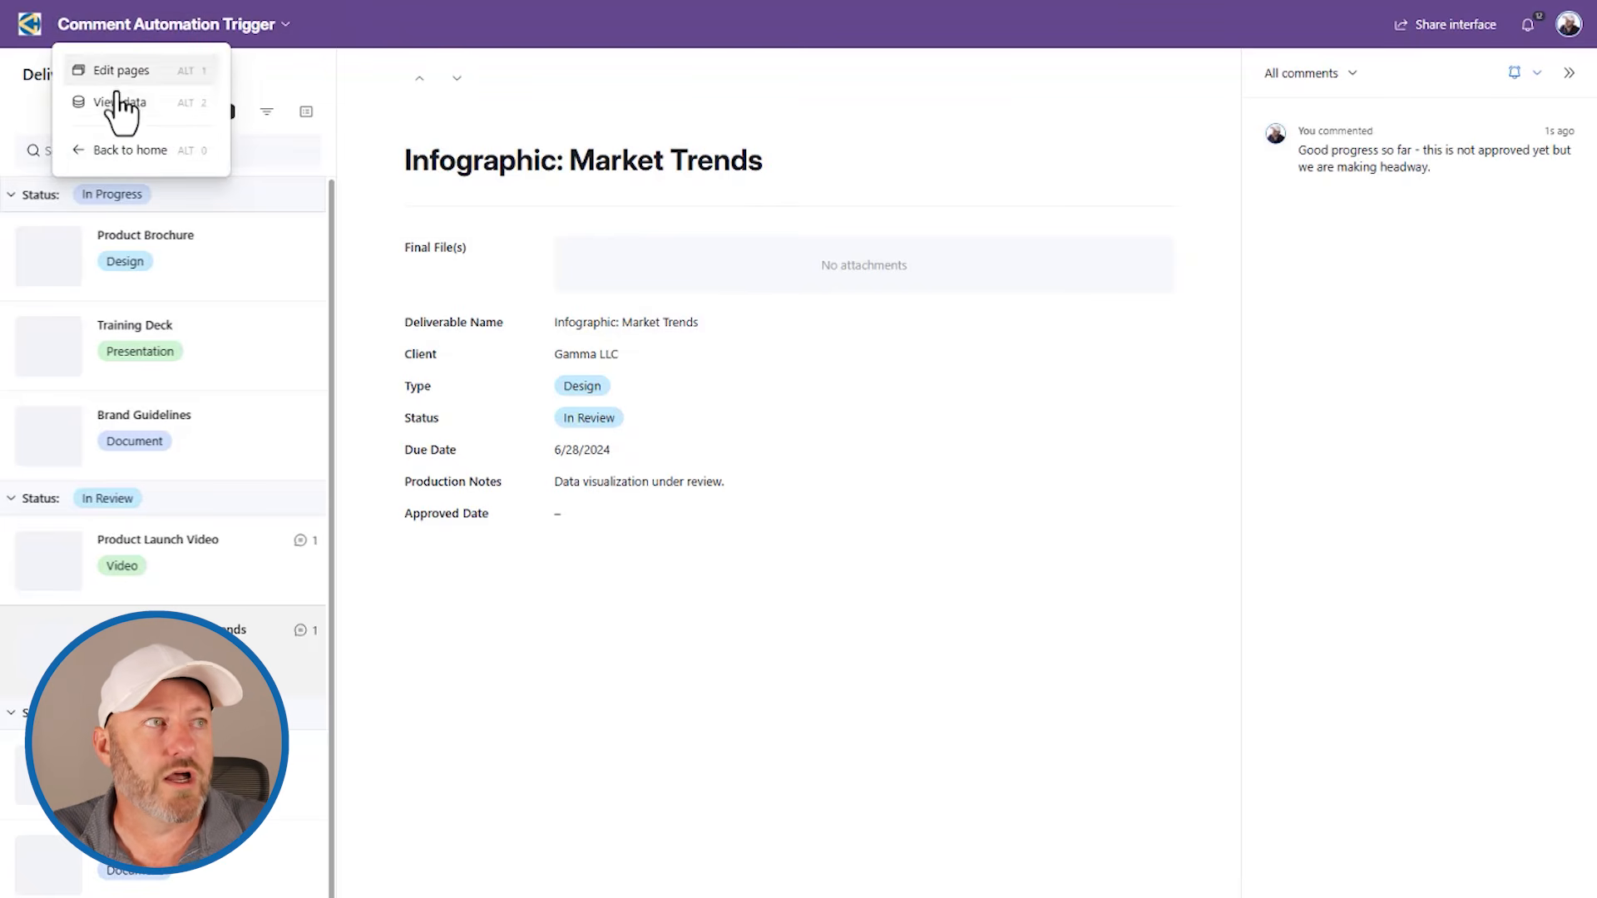
click(121, 105)
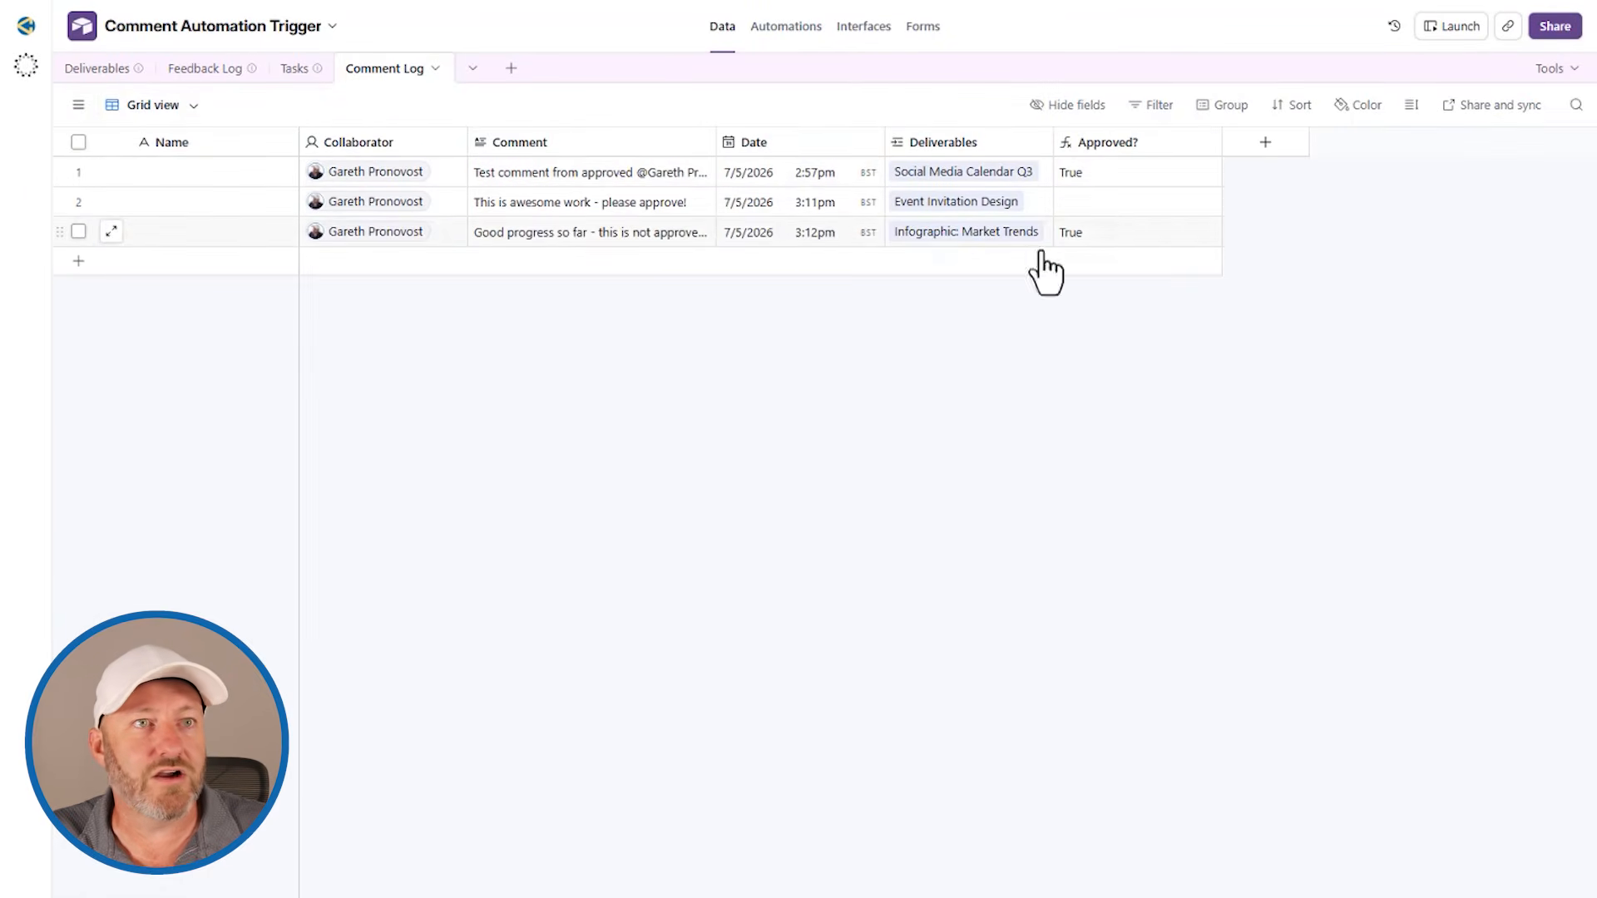
click(1096, 240)
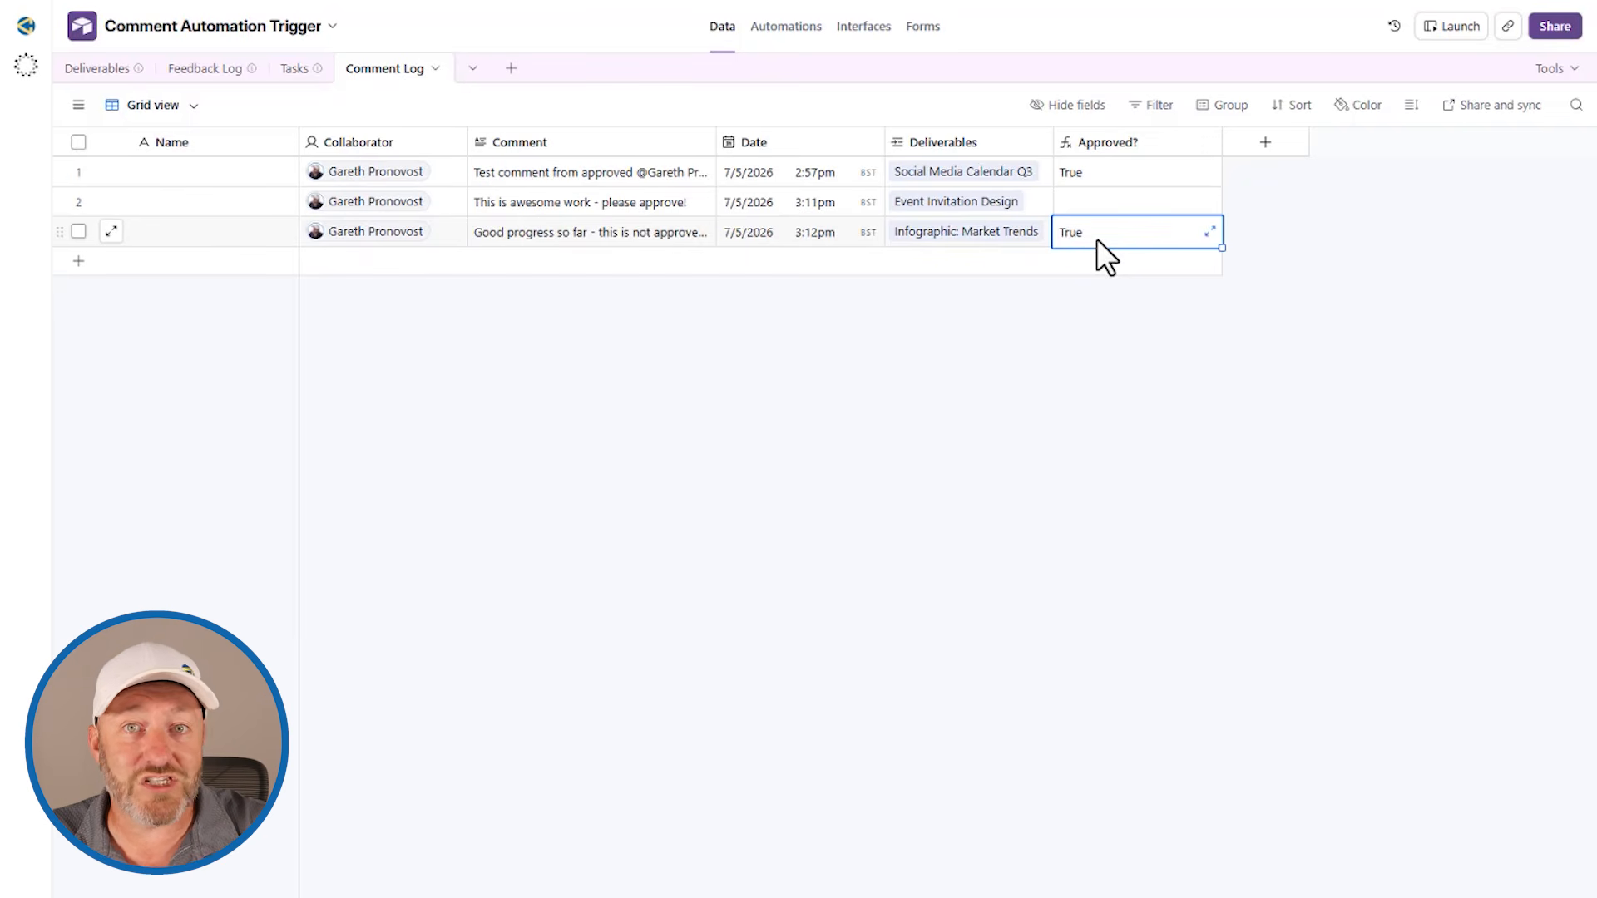
click(1080, 193)
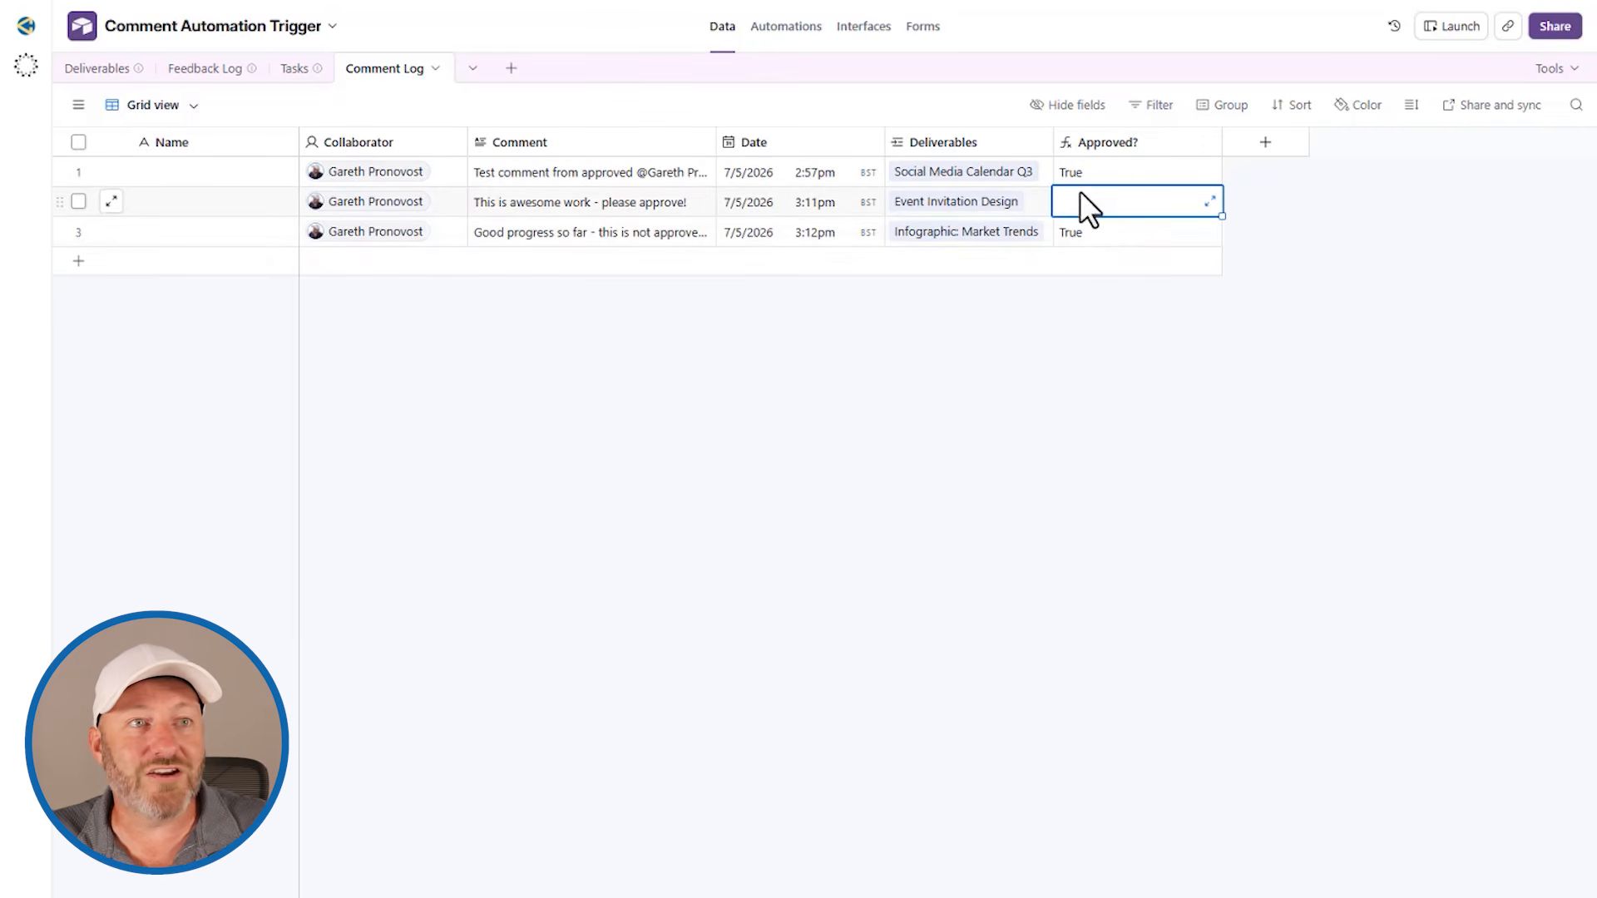
click(483, 213)
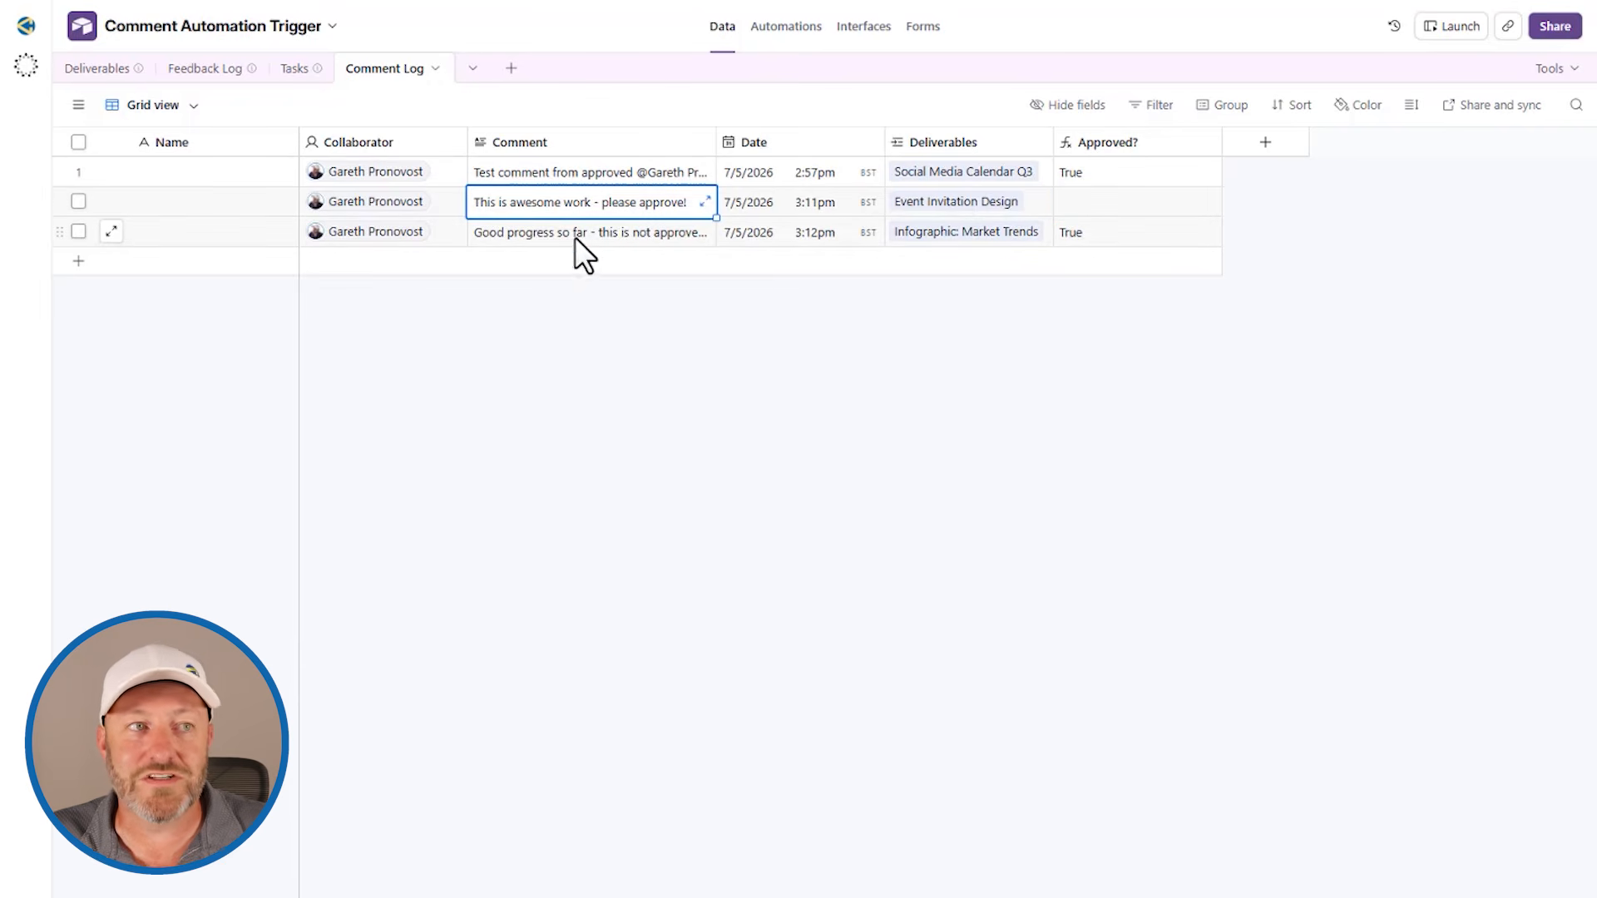
click(1149, 226)
click(668, 234)
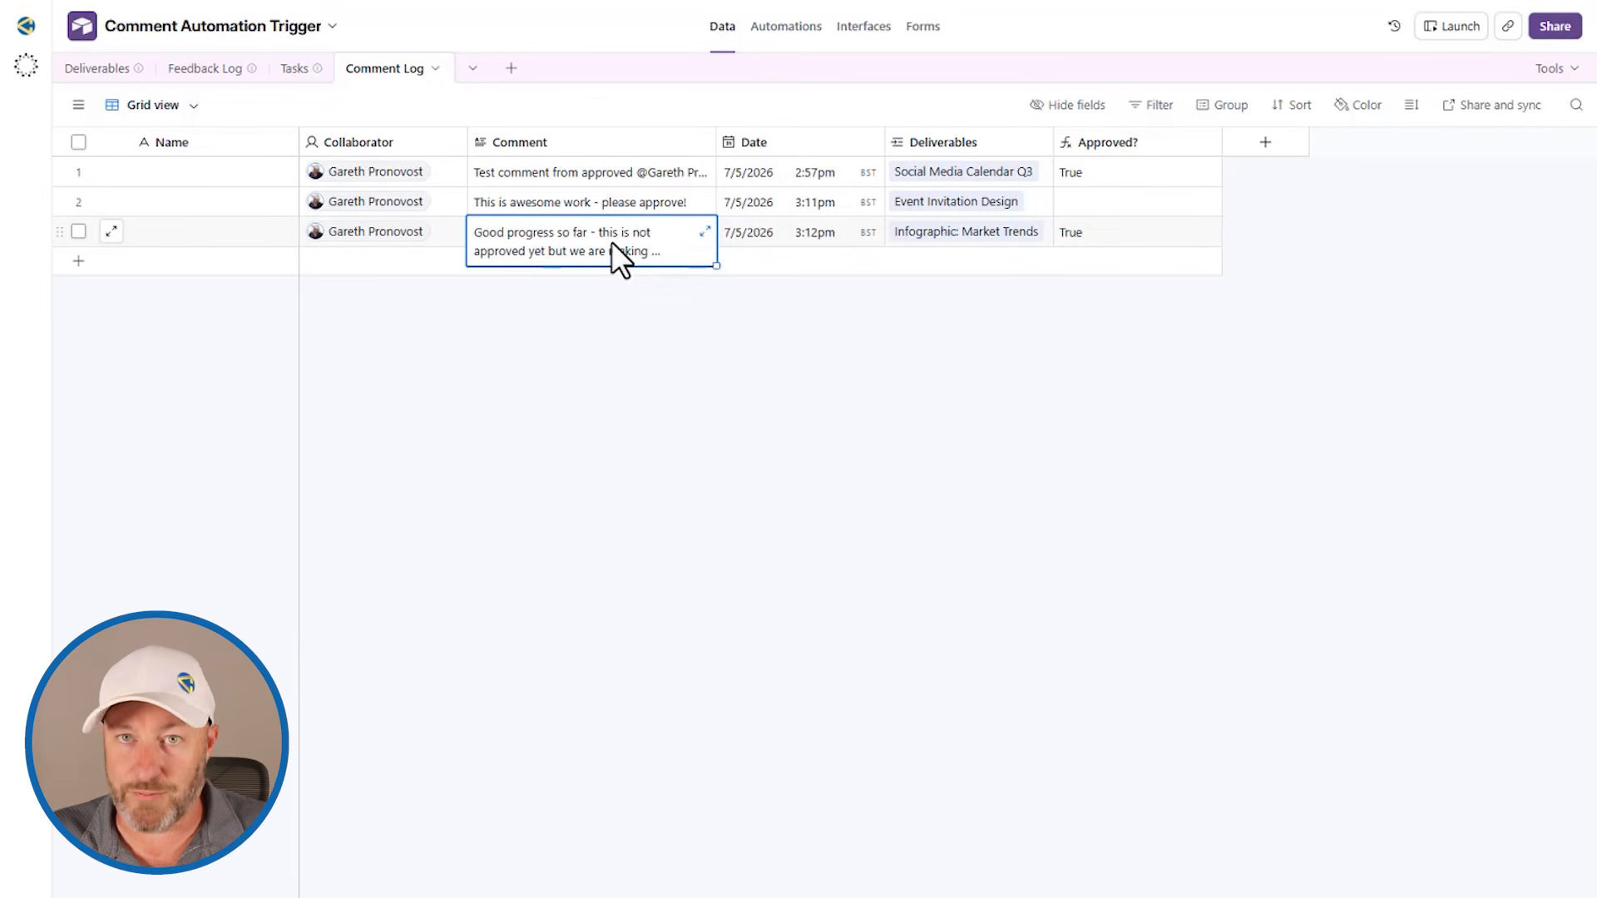